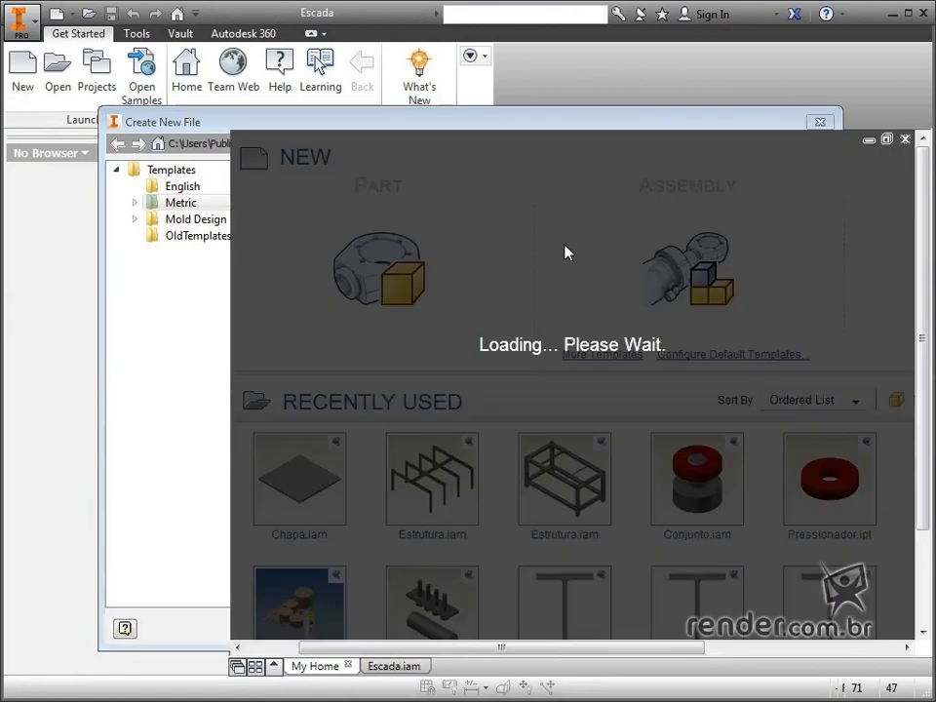
Start a sketch on the front plane and draw three connected lines: down-slope, horizontal through the origin, and parallel down-slope ending near (38.6, -33.3) mm.
click(40, 81)
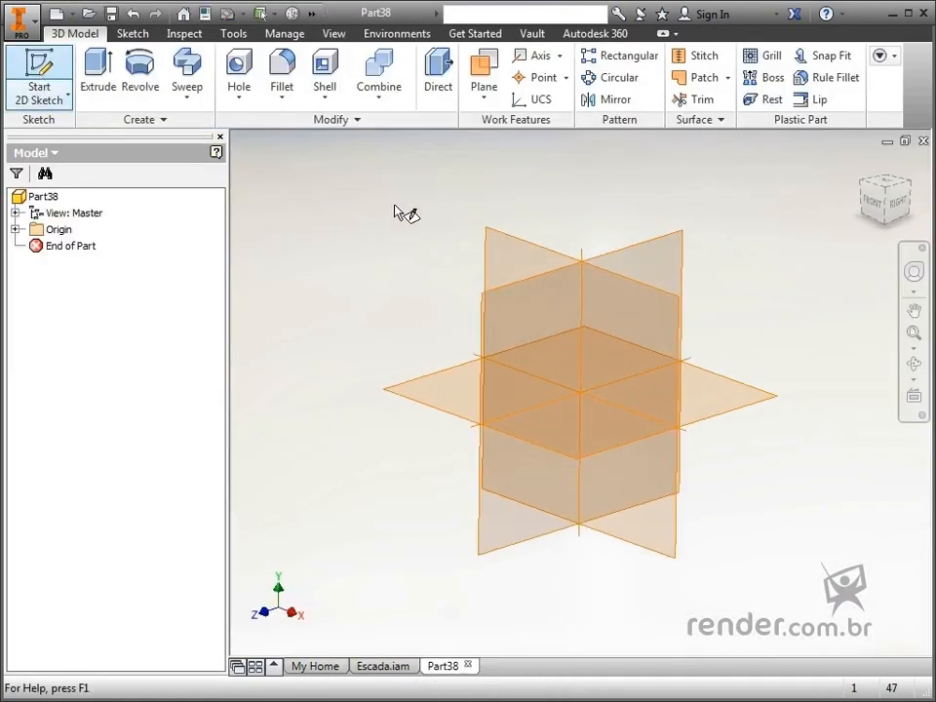
click(526, 232)
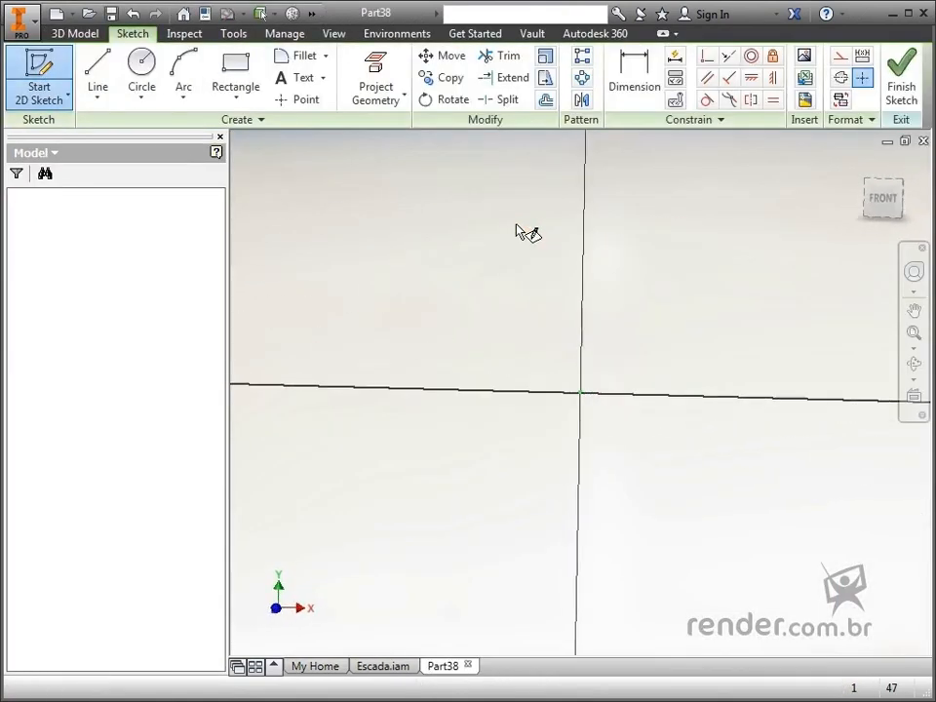
click(107, 75)
scroll(345, 282, up, 4)
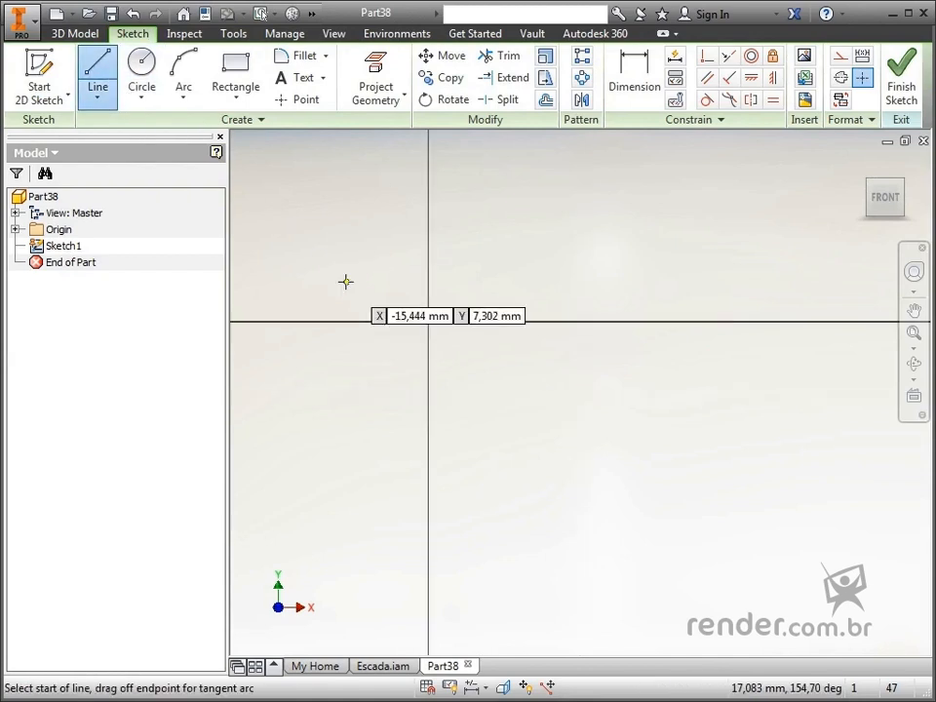
click(268, 196)
click(348, 321)
click(519, 321)
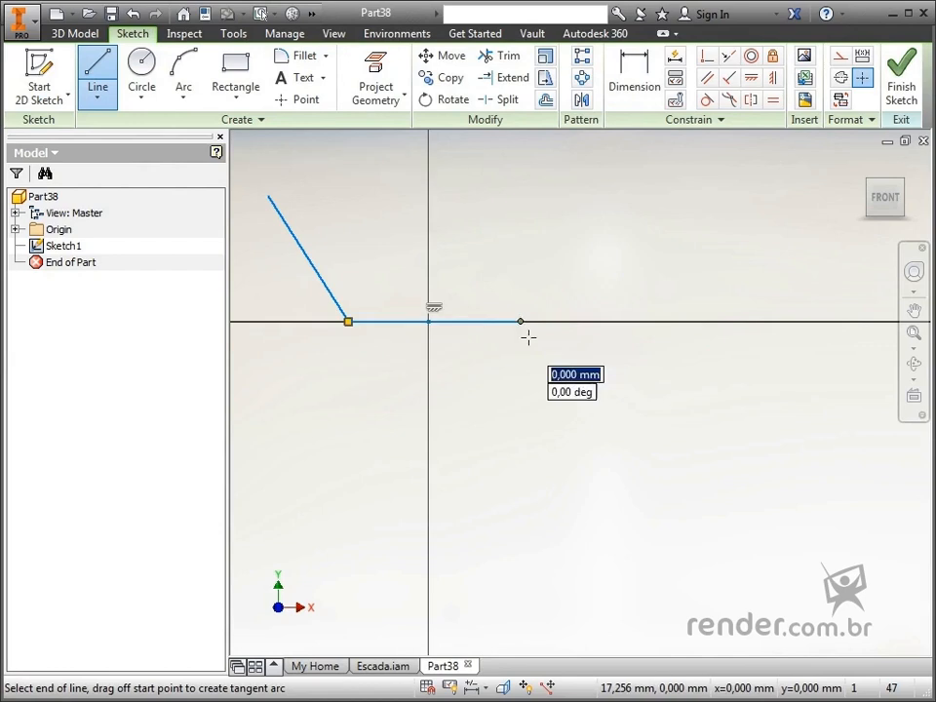
click(634, 497)
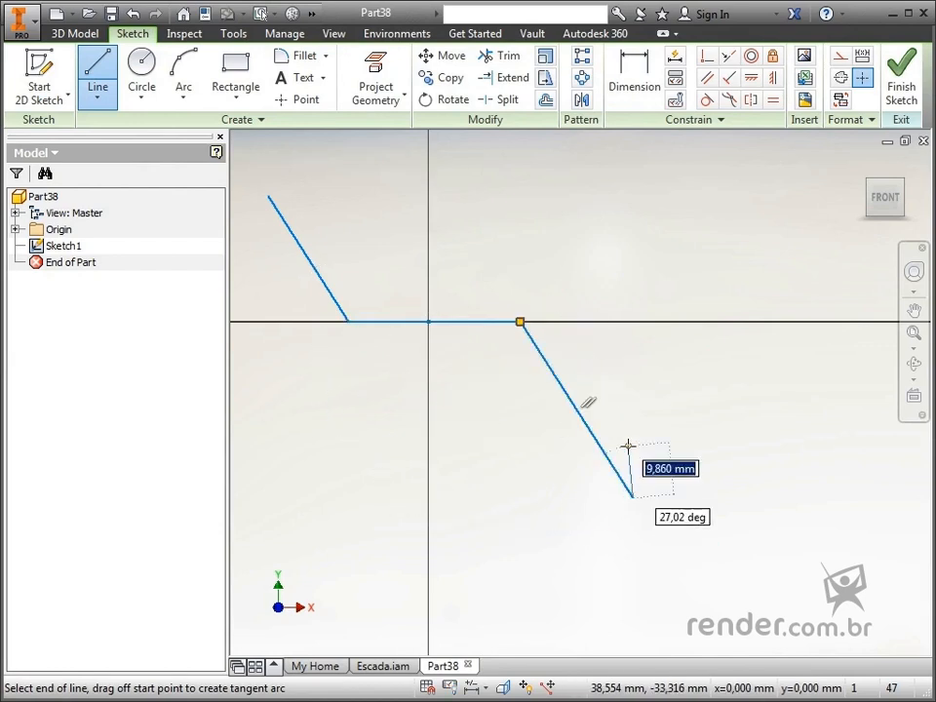
key(Escape)
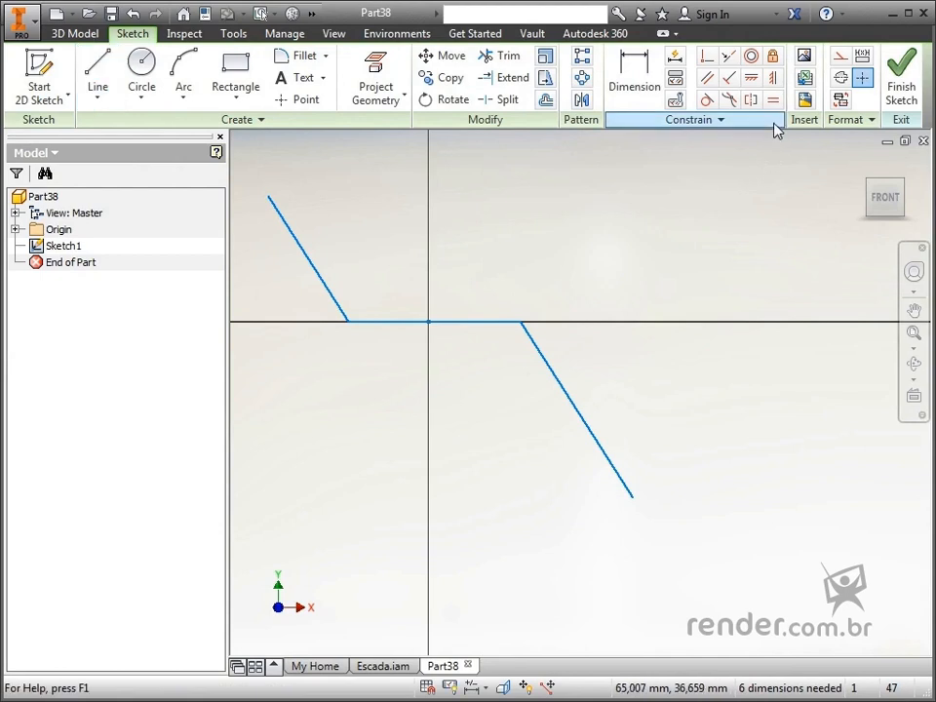
Make the upper and lower sloped lines of the polyline equal in length.
click(774, 102)
click(327, 287)
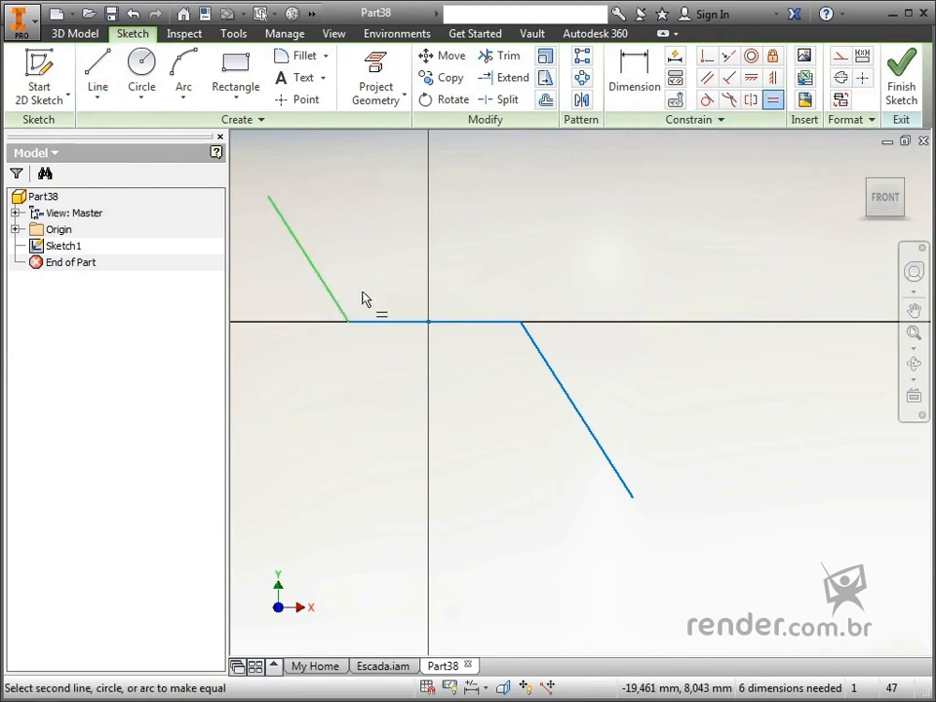
click(552, 383)
key(Escape)
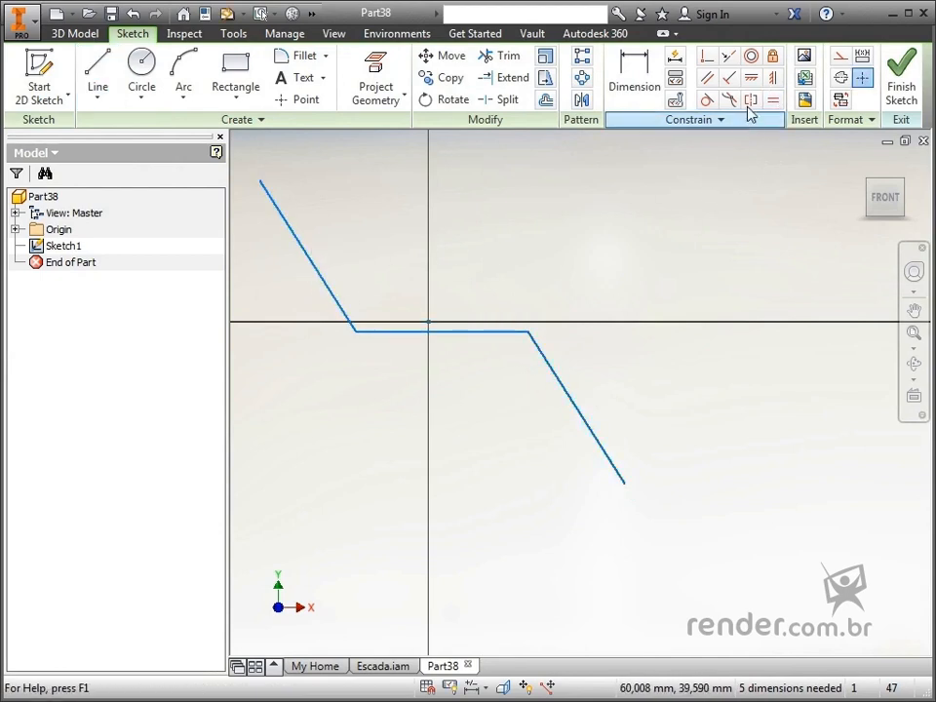
Align the midpoint of the horizontal line with the sketch origin using horizontal and vertical constraints.
click(440, 332)
click(428, 323)
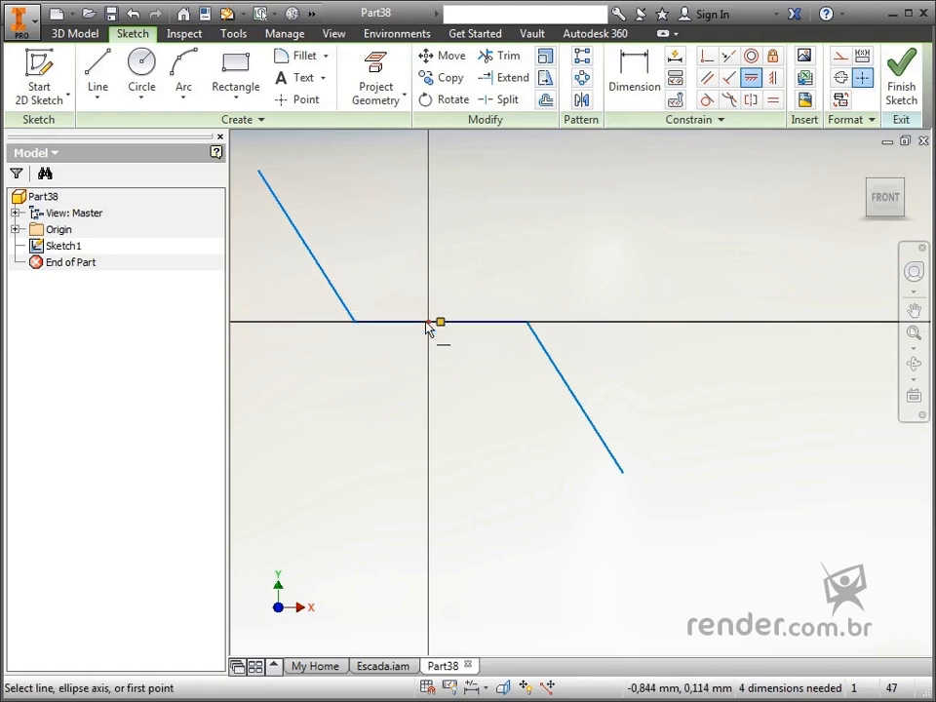
click(774, 79)
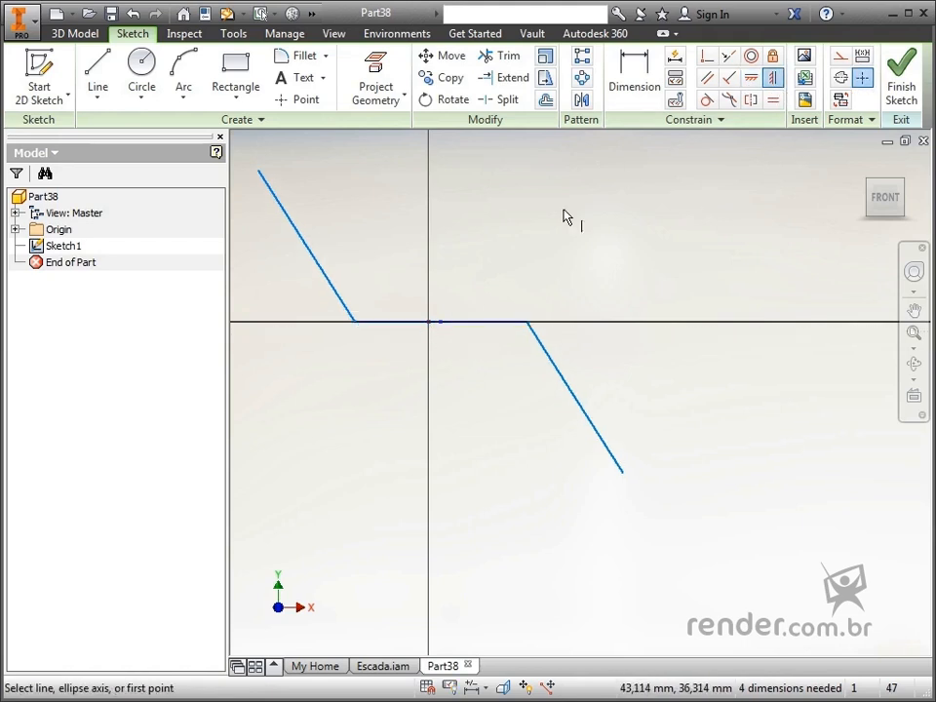
click(429, 323)
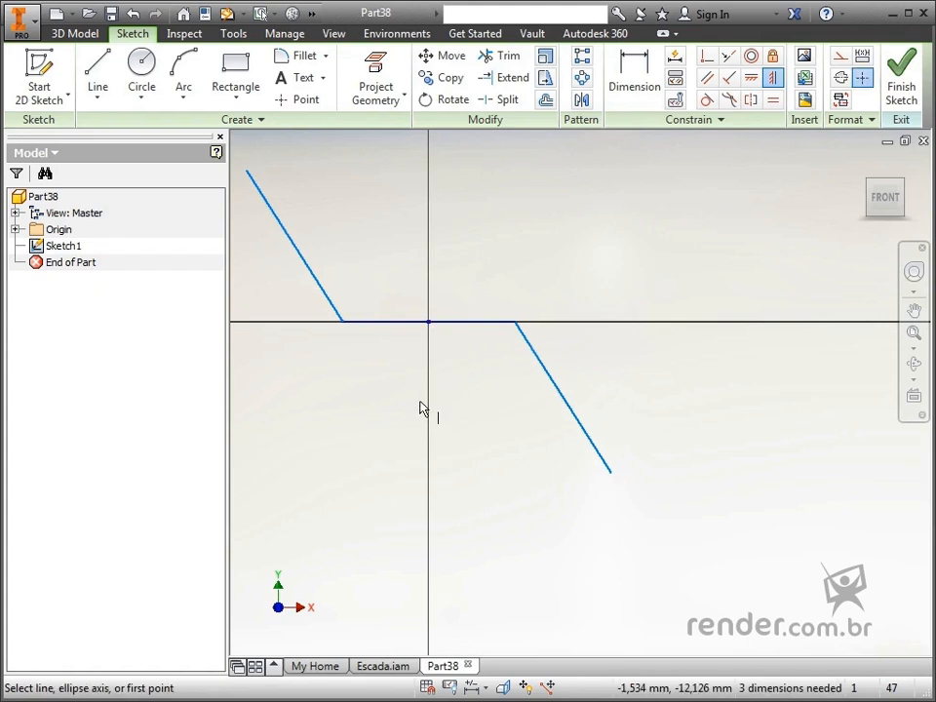
Dimension the upper sloped line's horizontal extent as 1500 mm and place the dimension clear below the horizontal axis.
scroll(422, 400, down, 3)
middle_drag(424, 408, 507, 474)
click(627, 90)
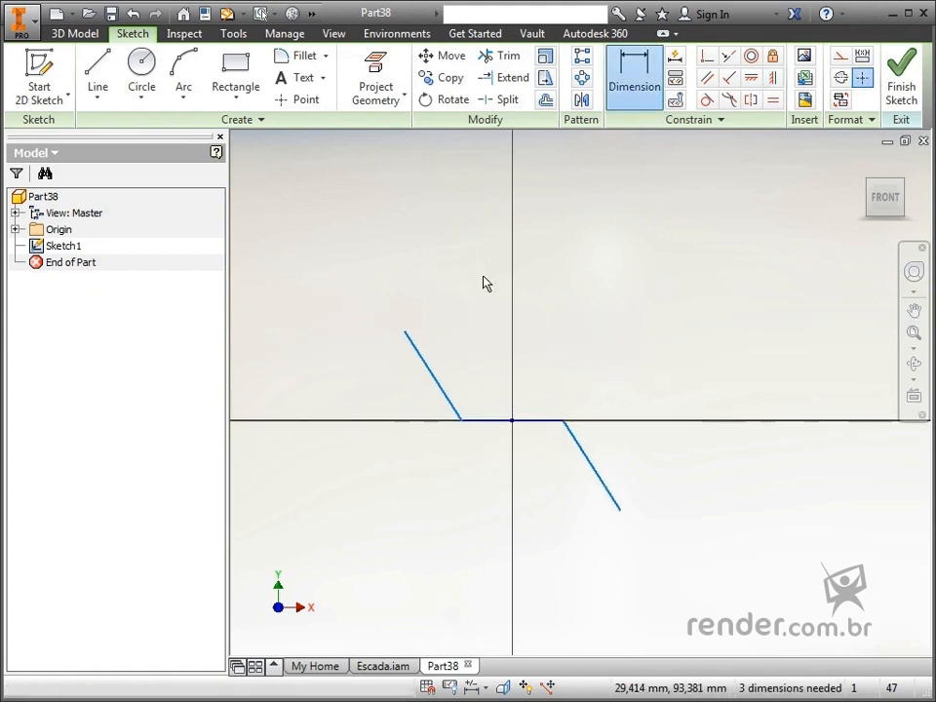
click(429, 371)
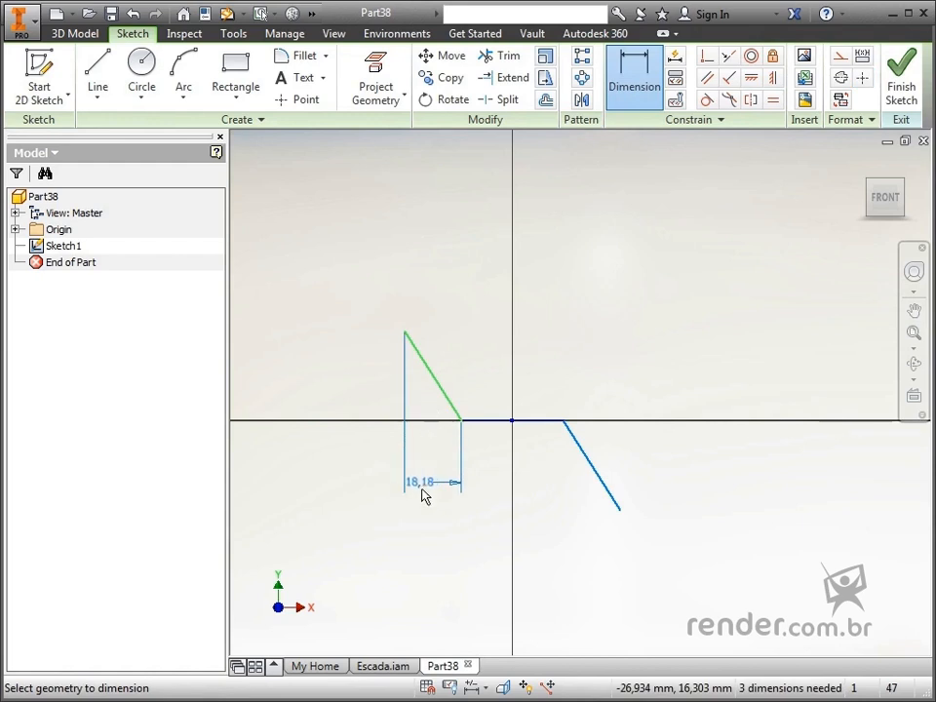
click(438, 500)
text(1500)
key(Return)
scroll(436, 500, down, 1)
middle_click(437, 500)
middle_click(436, 500)
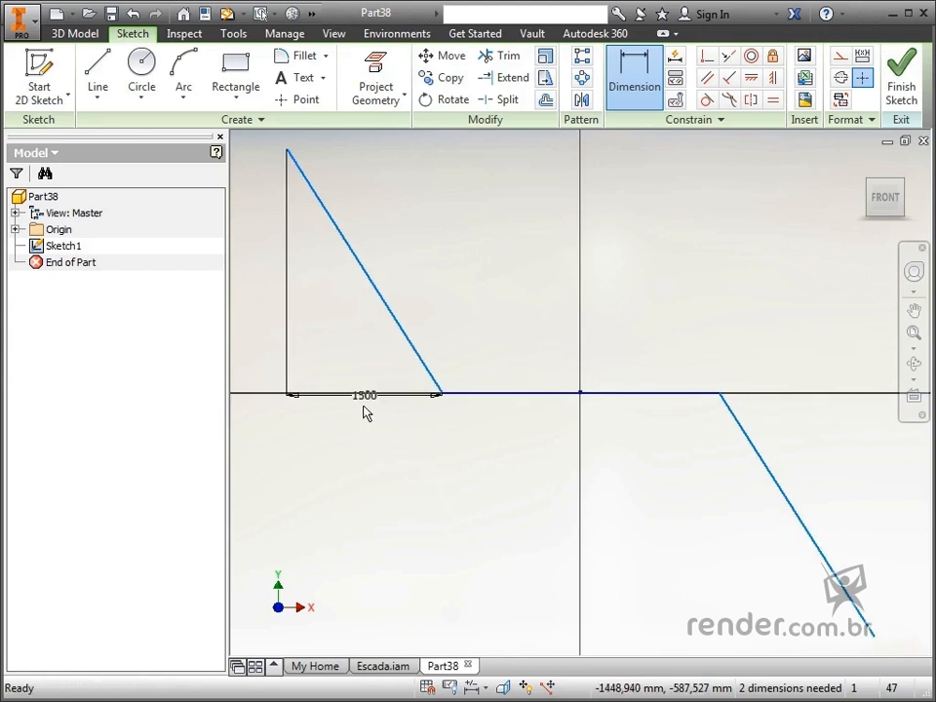
drag(359, 407, 363, 512)
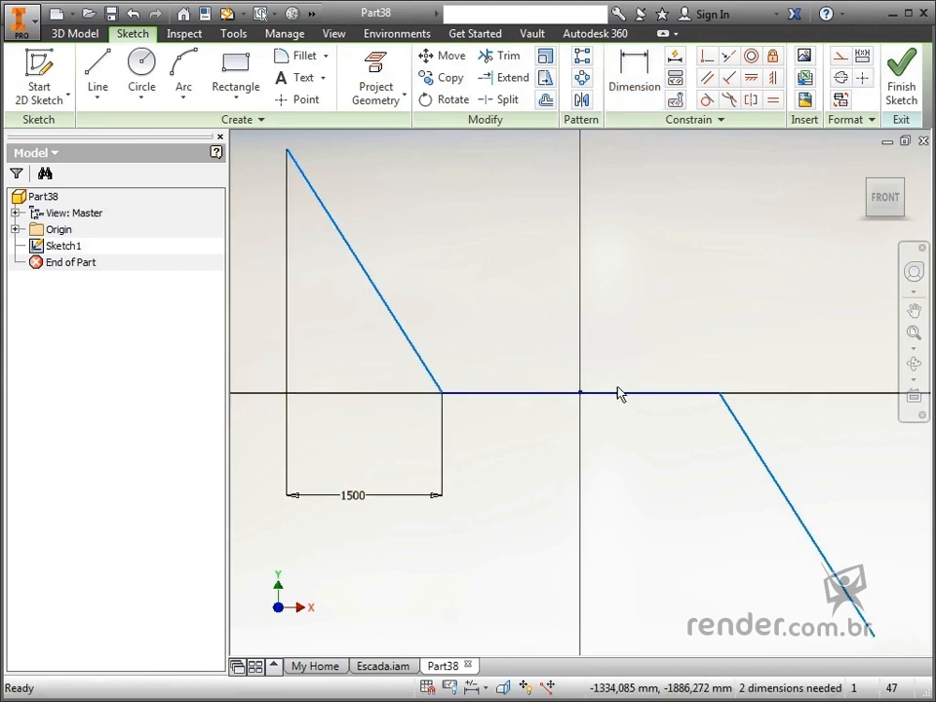
Dimension the length of the middle horizontal line as 1000 mm.
click(644, 97)
click(509, 397)
click(514, 493)
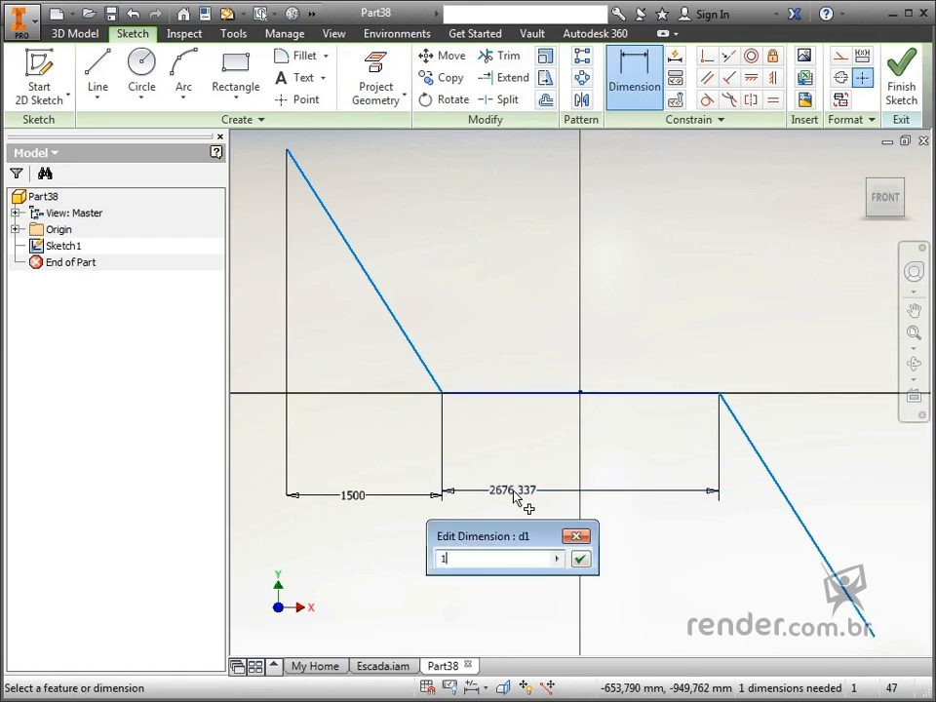
text(1000)
key(Return)
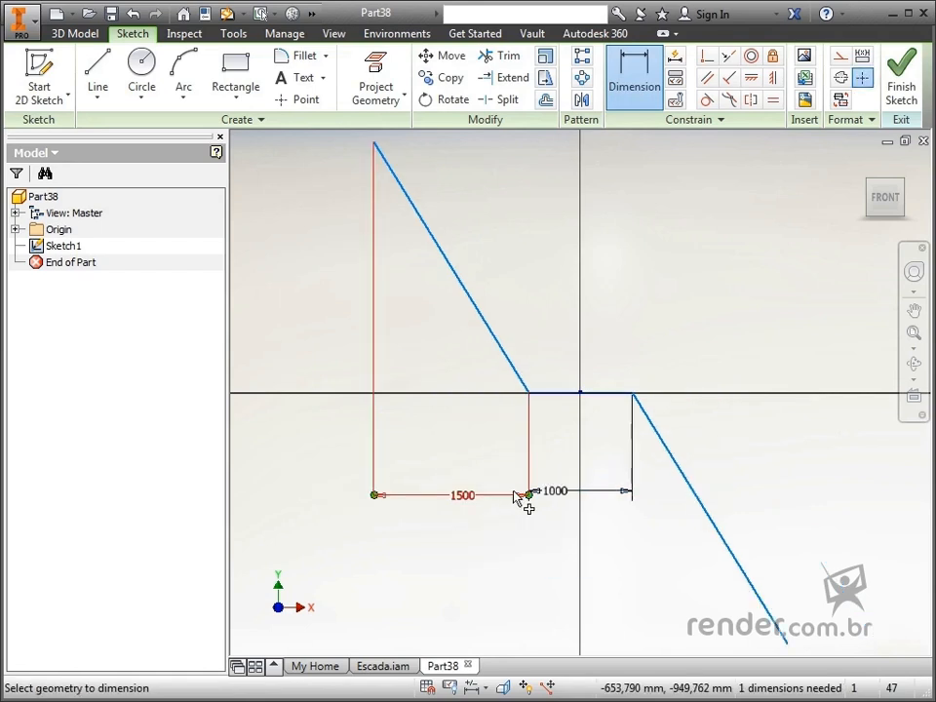
Dimension the vertical height of the upper sloped line as 2000 mm.
scroll(543, 464, down, 2)
click(510, 385)
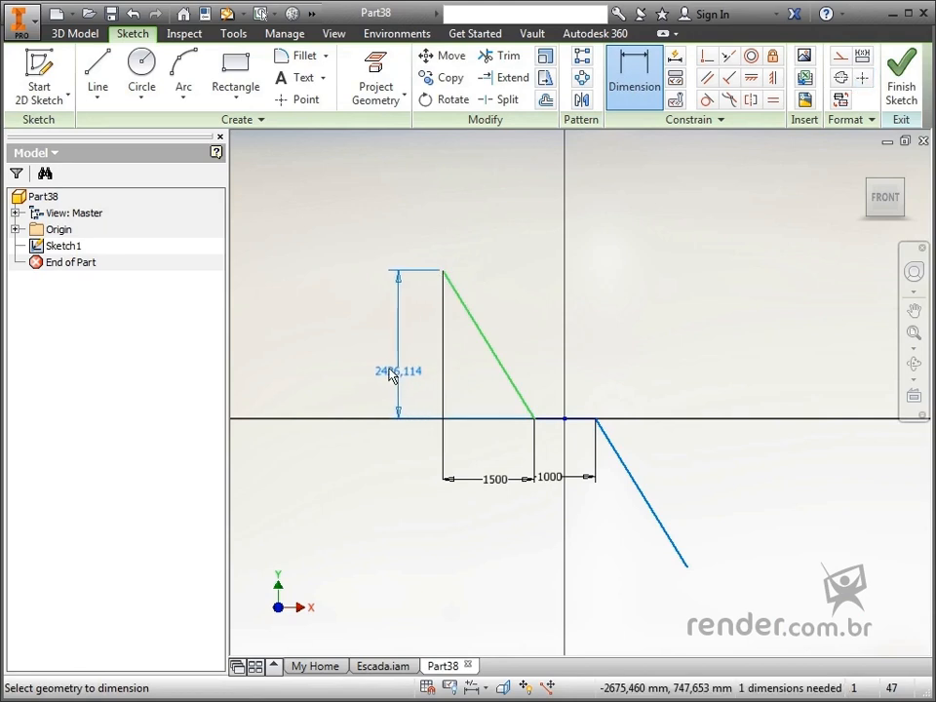
click(388, 372)
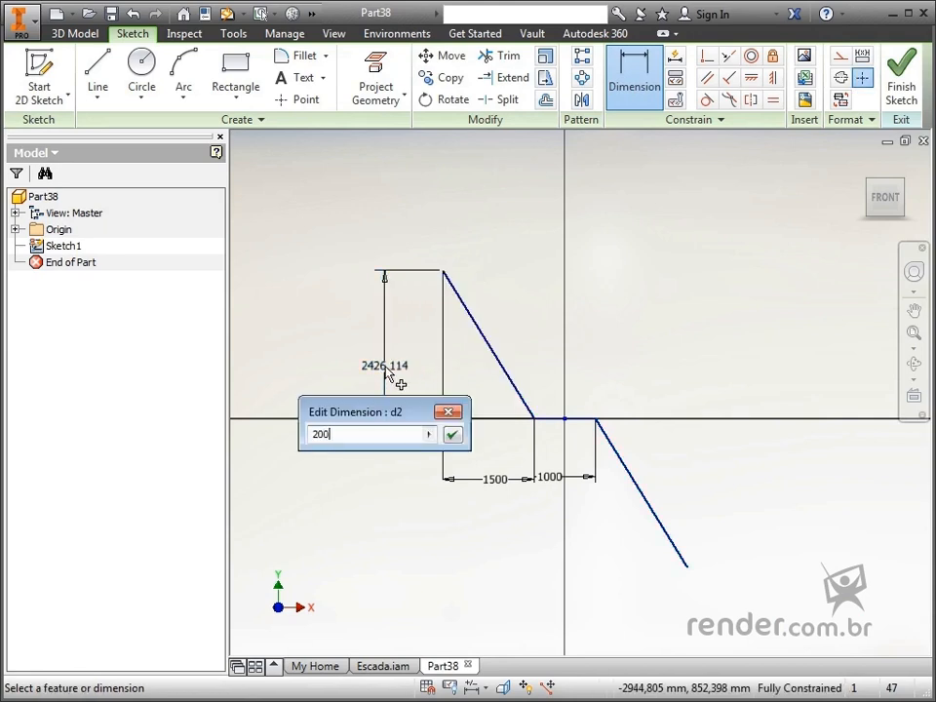
key(Return)
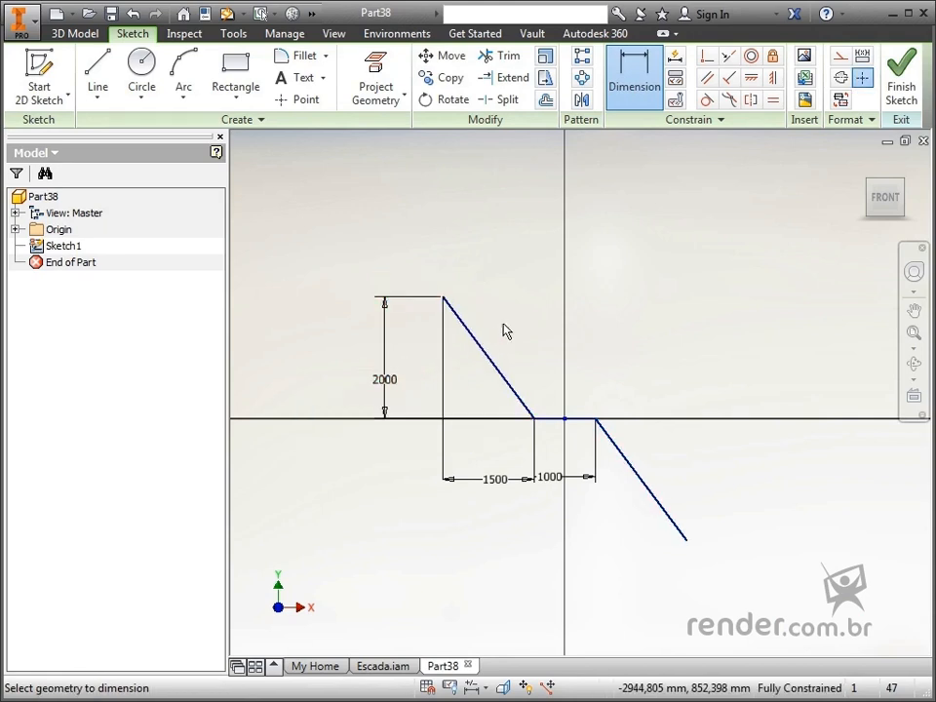
key(Escape)
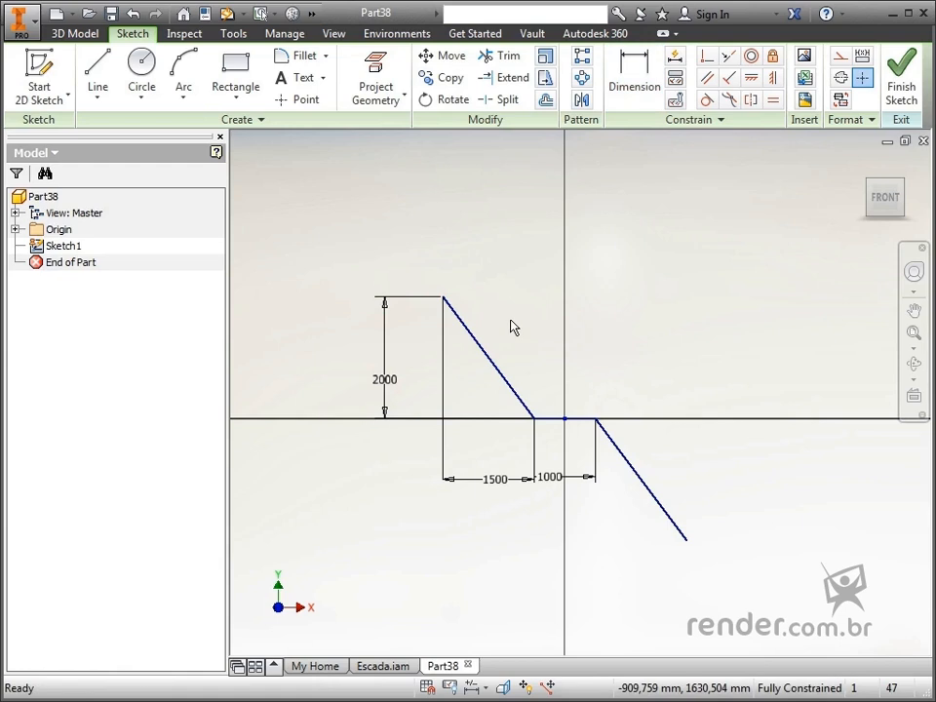
Draw a second sloped-horizontal-sloped polyline above the first one, ending near (2373, -1720) mm.
click(97, 70)
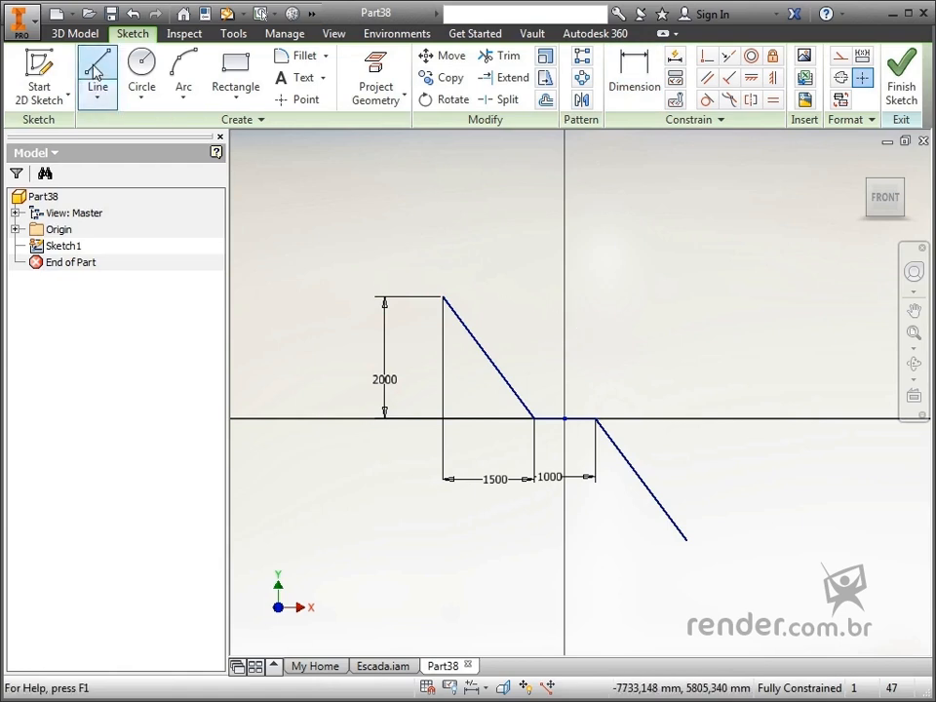
click(453, 241)
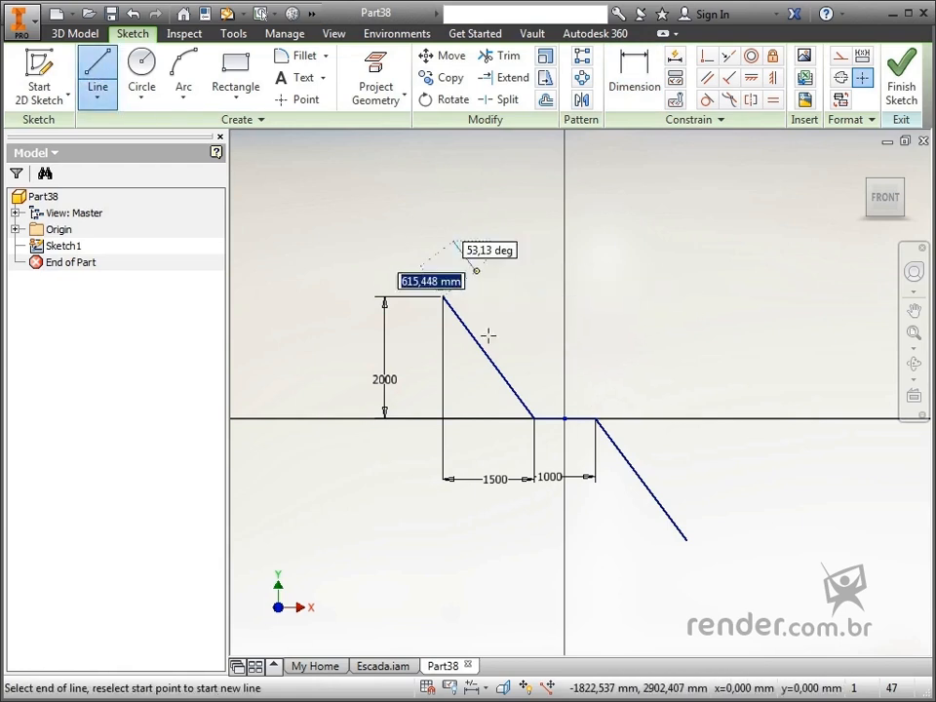
click(542, 371)
click(595, 371)
click(709, 523)
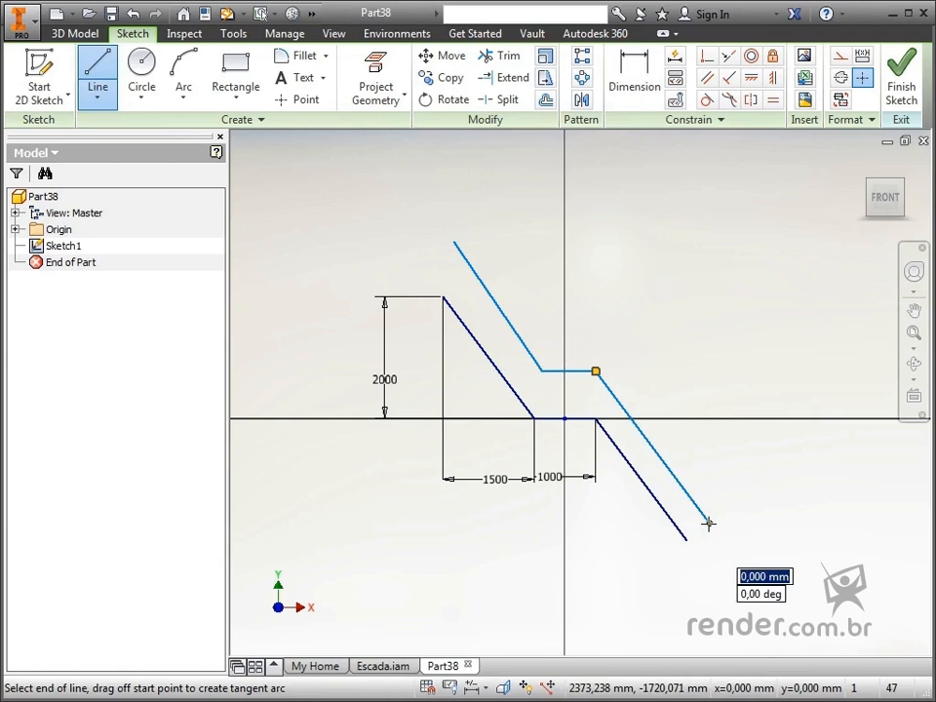
key(Escape)
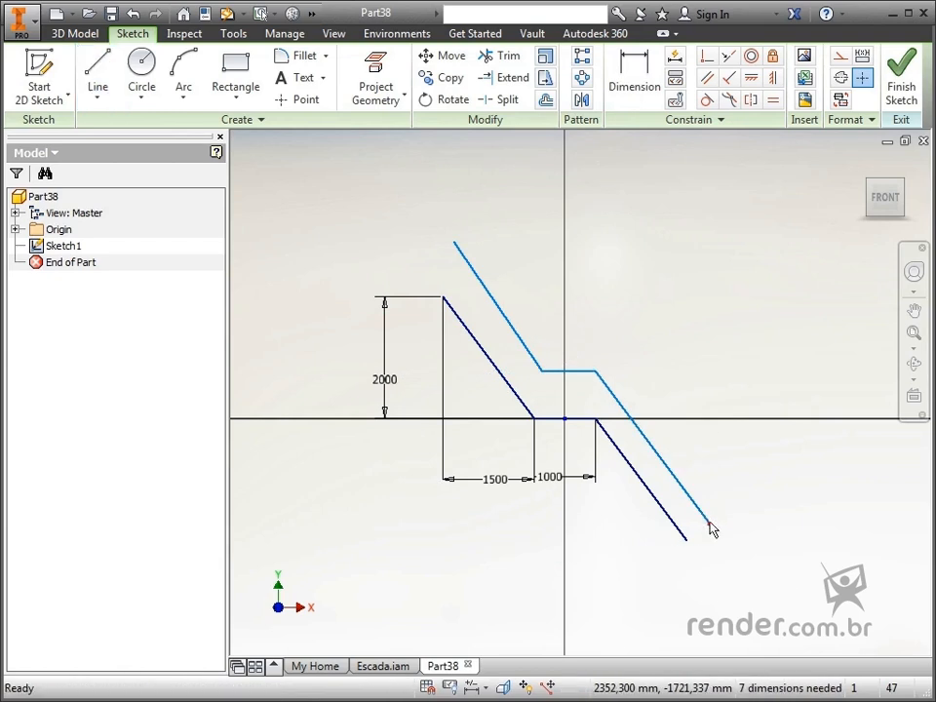
Make both sloped lines of the second polyline equal in length to the matching sloped lines of the first.
click(773, 100)
click(491, 347)
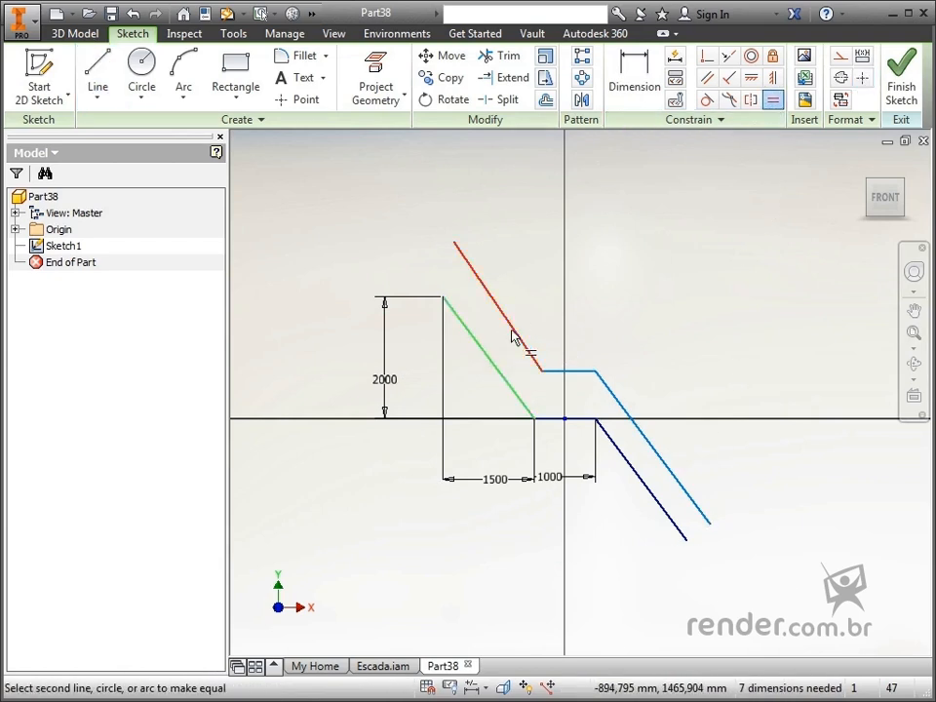
click(511, 331)
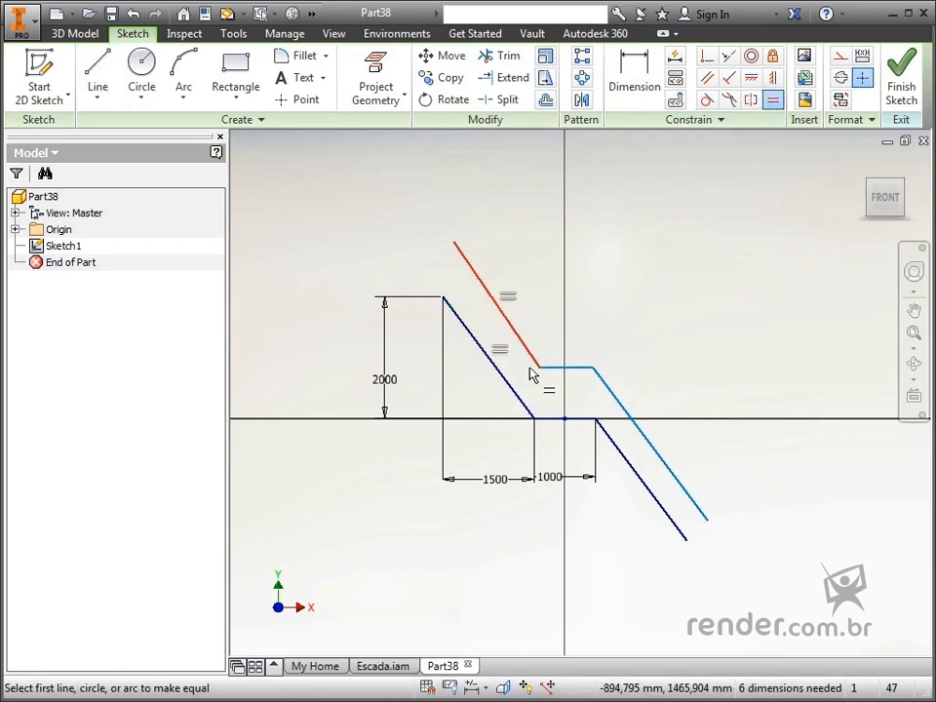
click(640, 473)
click(664, 473)
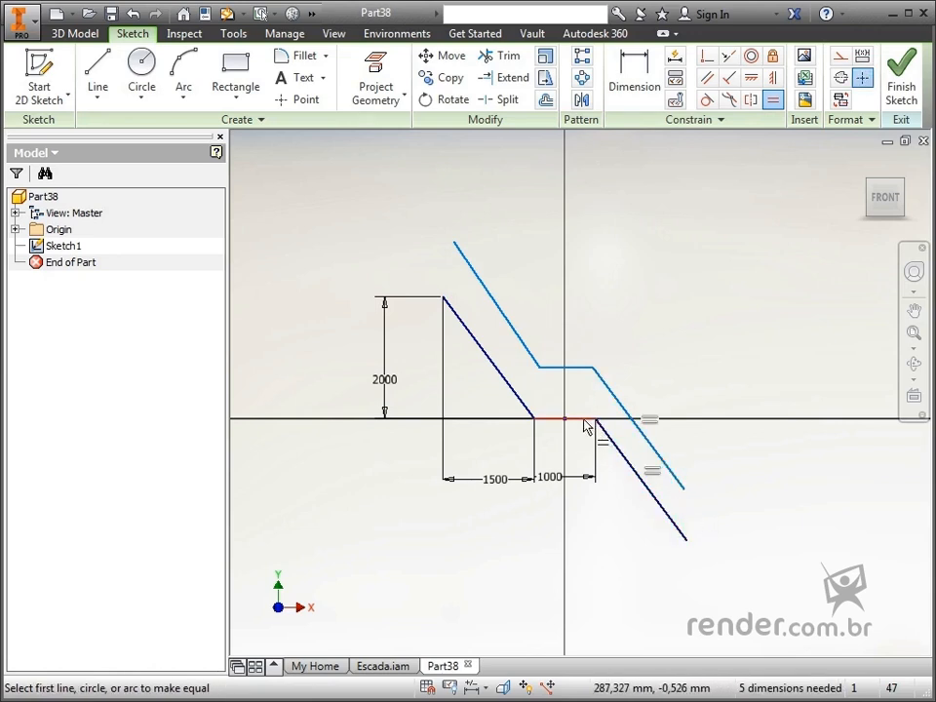
key(Escape)
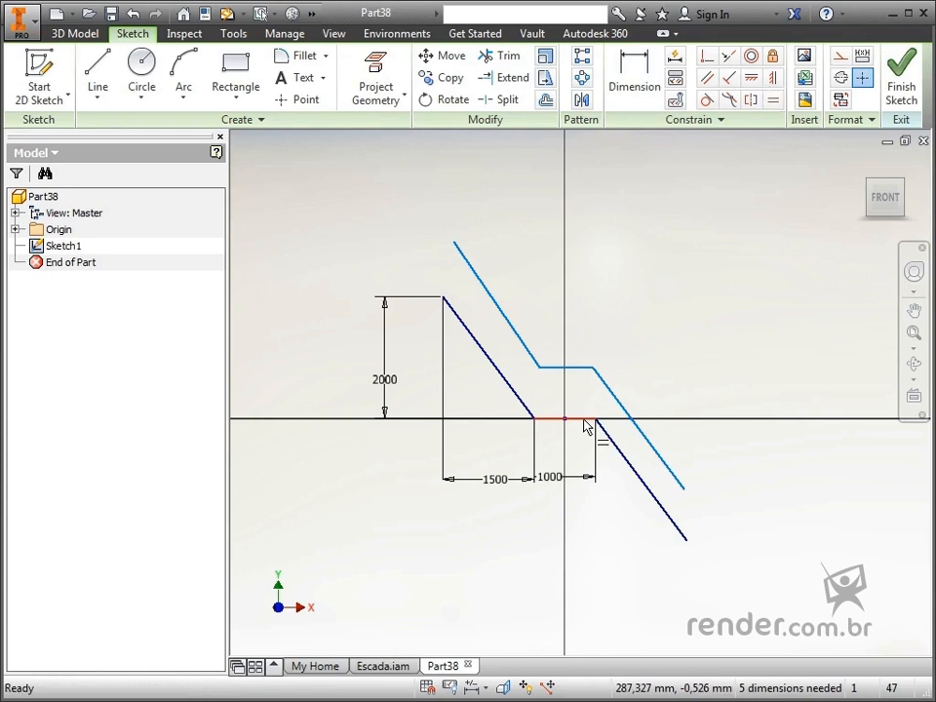
Try a dimension between the two upper sloped lines, accepting its default value, and undo it.
click(634, 78)
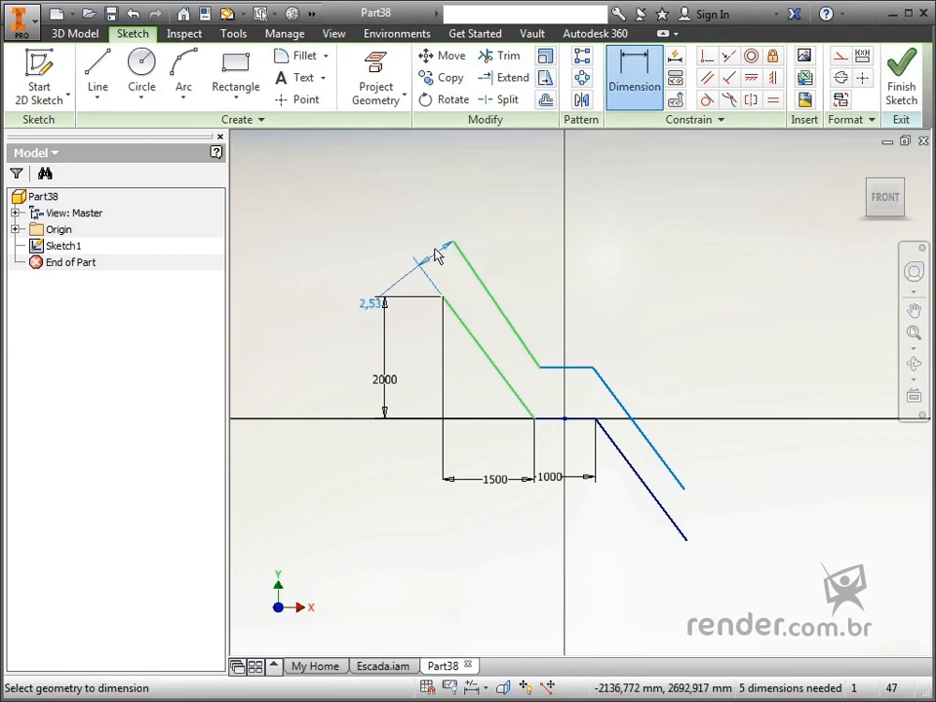
click(414, 221)
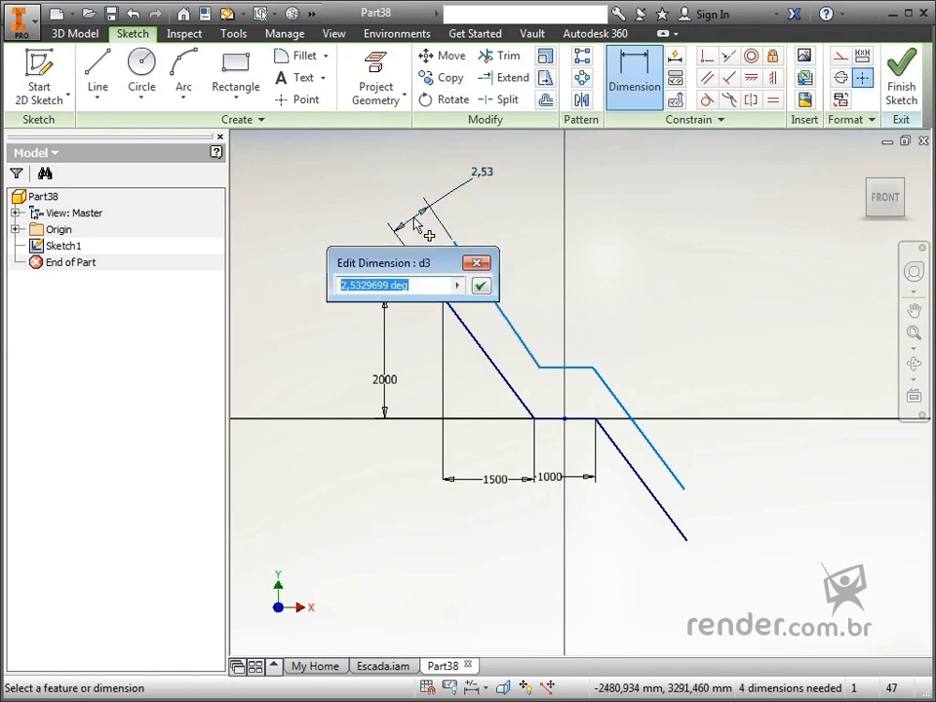
key(Return)
key(Escape)
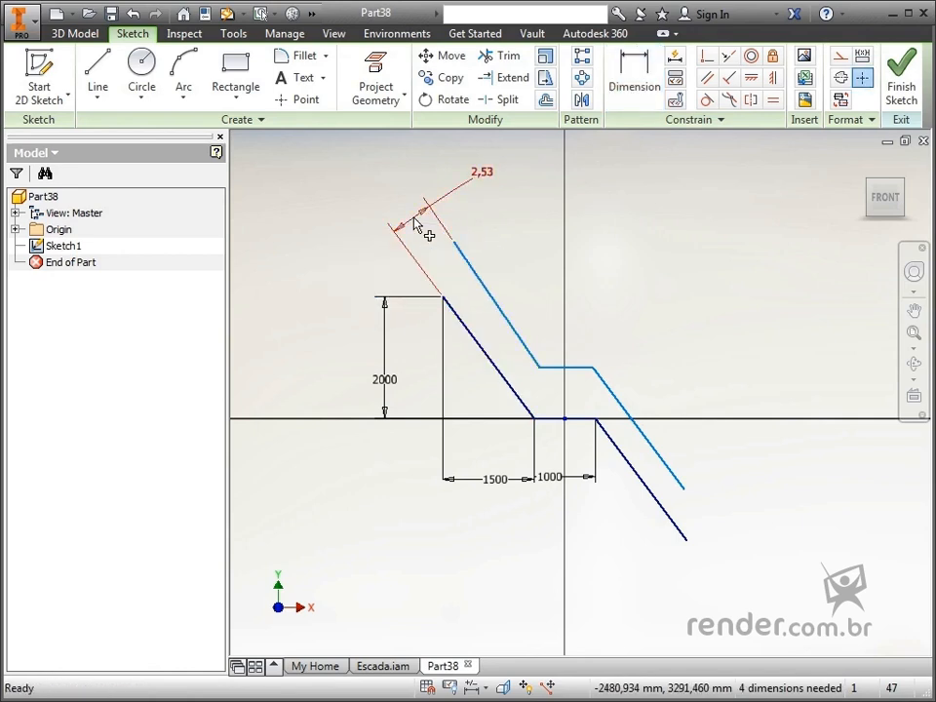
key(ctrl+z)
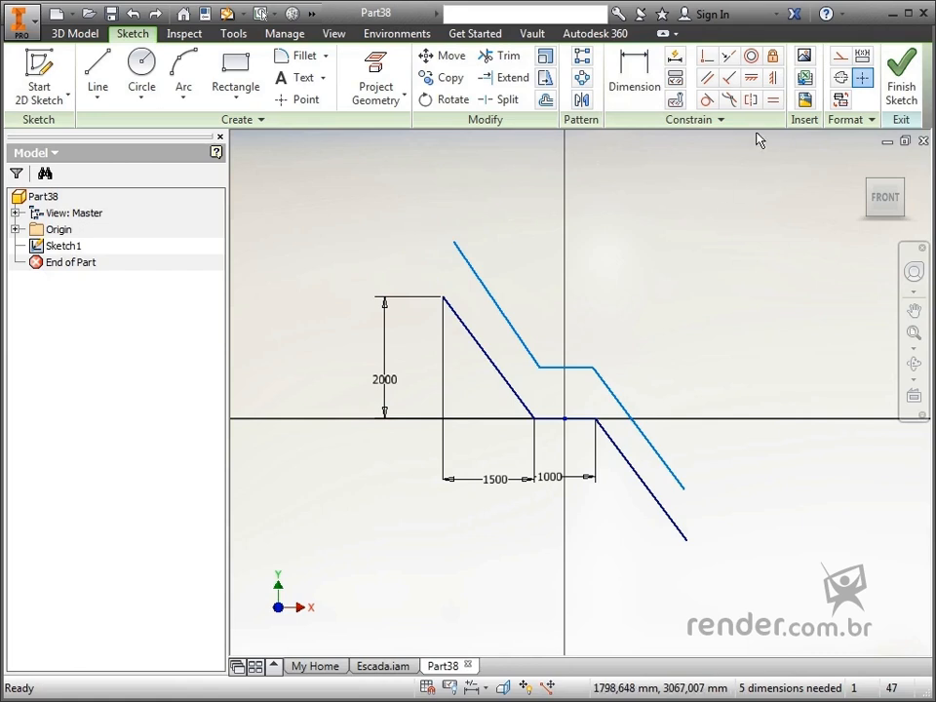
Make the sloped lines of the second polyline parallel to the matching sloped lines of the first.
click(706, 77)
click(494, 298)
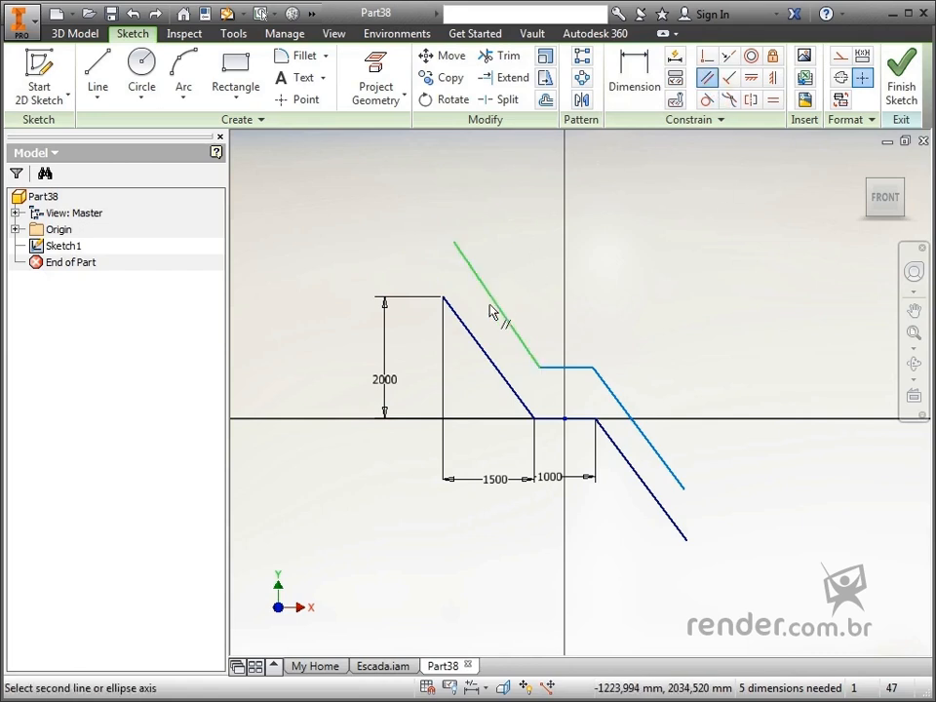
click(478, 340)
click(620, 404)
click(612, 438)
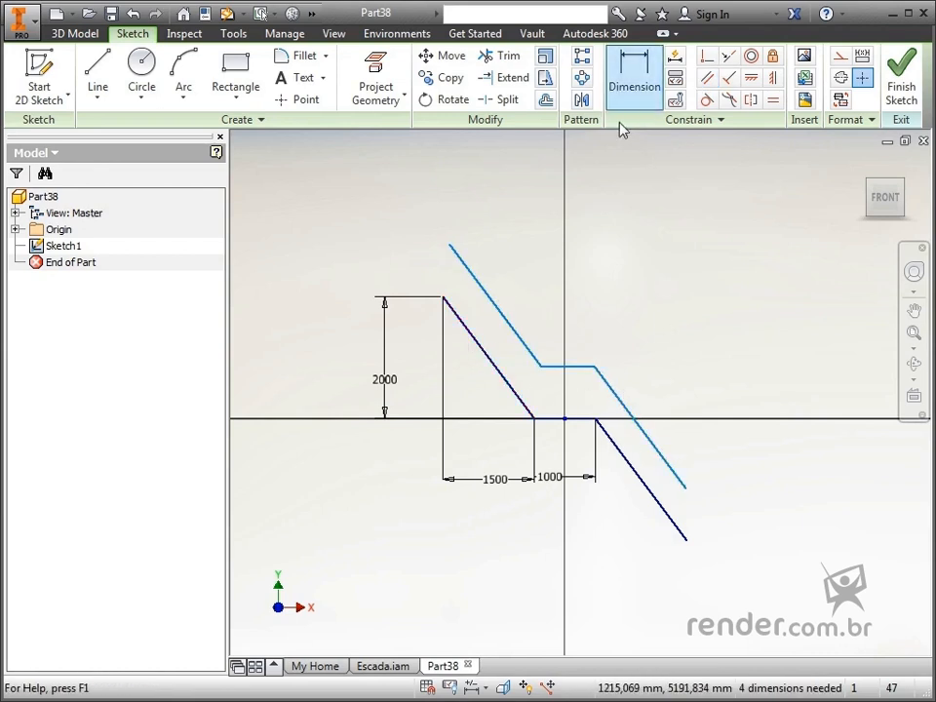
Dimension the distance between the two upper sloped lines and set it to 700 mm.
click(636, 93)
click(470, 275)
click(454, 313)
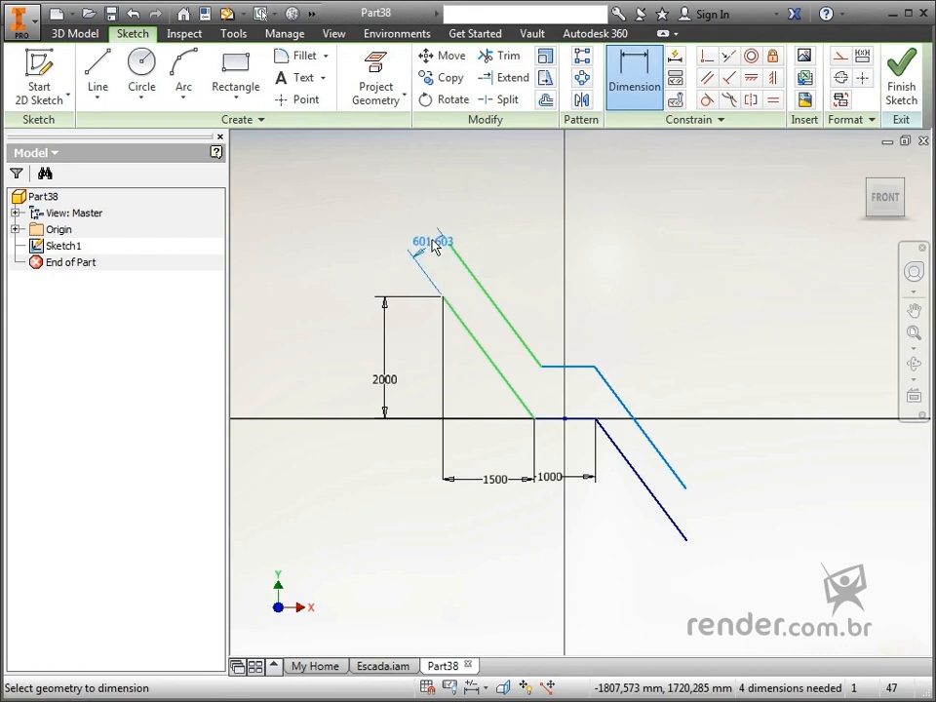
click(404, 216)
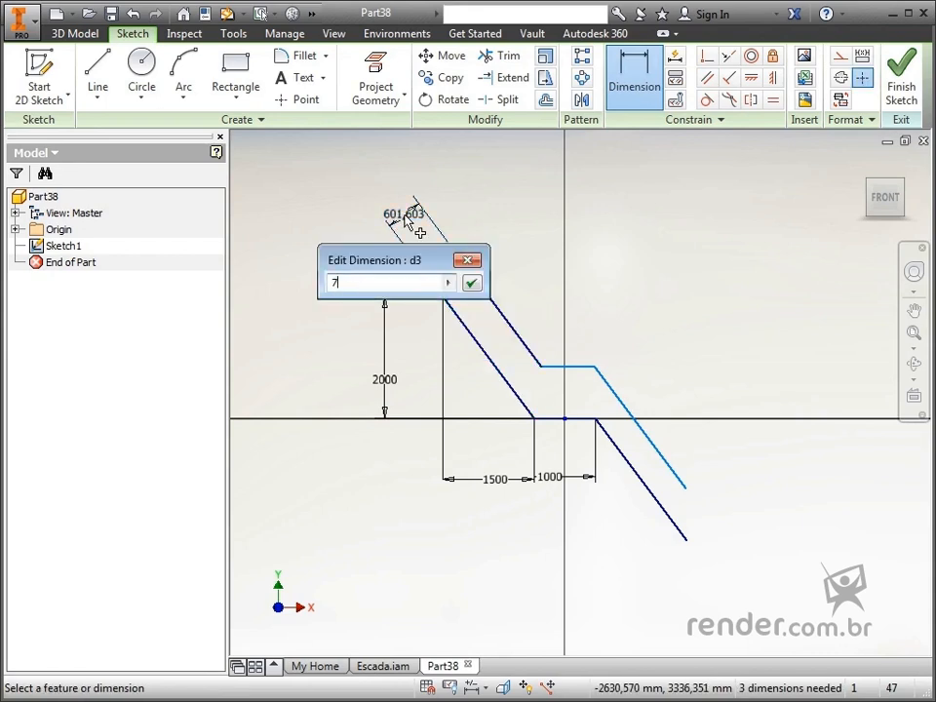
key(Return)
Dimension the distance between the two lower sloped lines and set it to 700 mm.
click(655, 441)
click(640, 483)
click(718, 547)
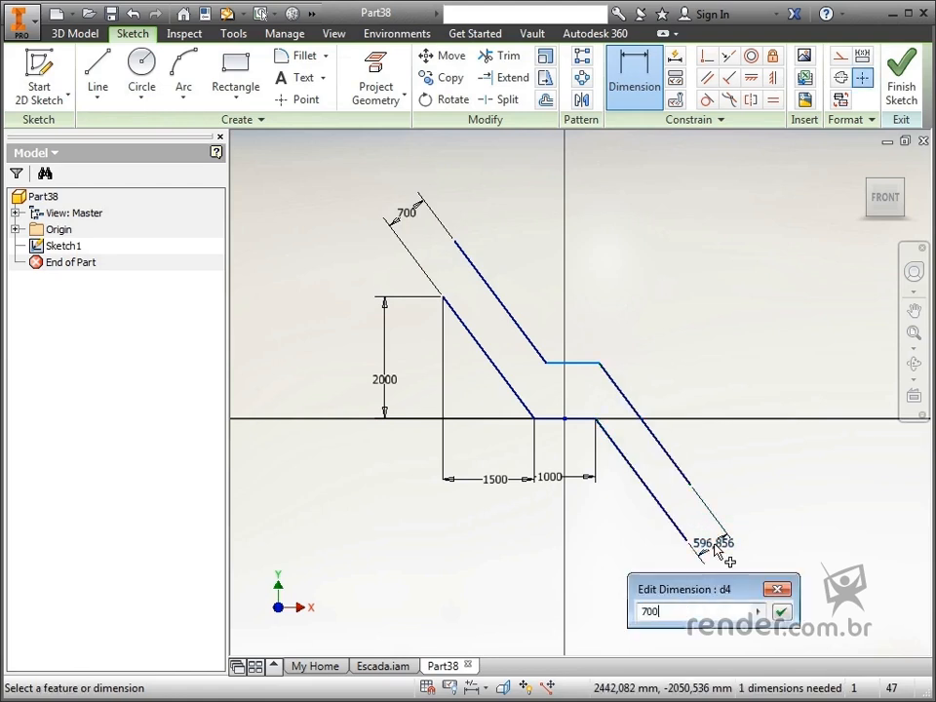
text(700)
key(Return)
Set the vertical distance between the two horizontal landing lines to 1000 mm.
click(582, 419)
click(587, 363)
click(594, 400)
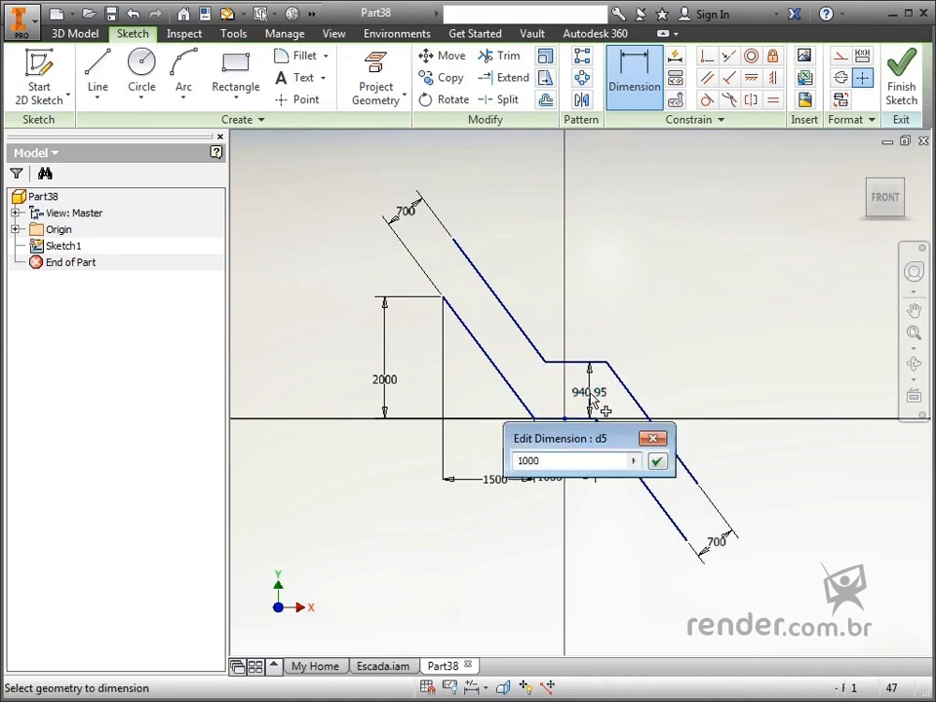
text(1000)
key(Return)
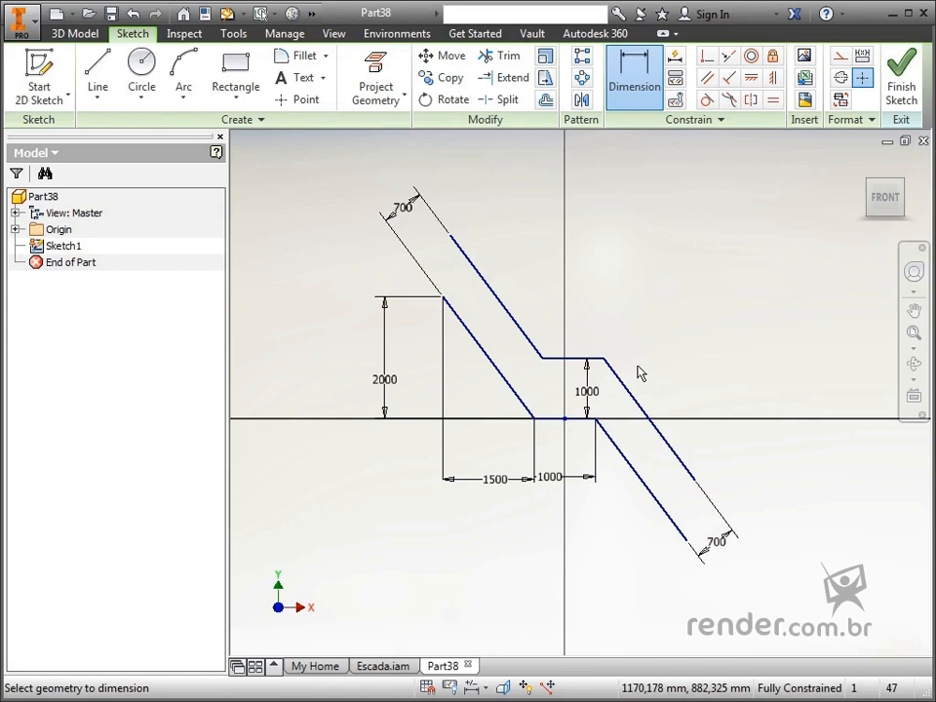
Draw two vertical lines, each about 1167 mm long, between the two sloped lines near the end of the lower flight.
click(97, 84)
scroll(670, 527, up, 3)
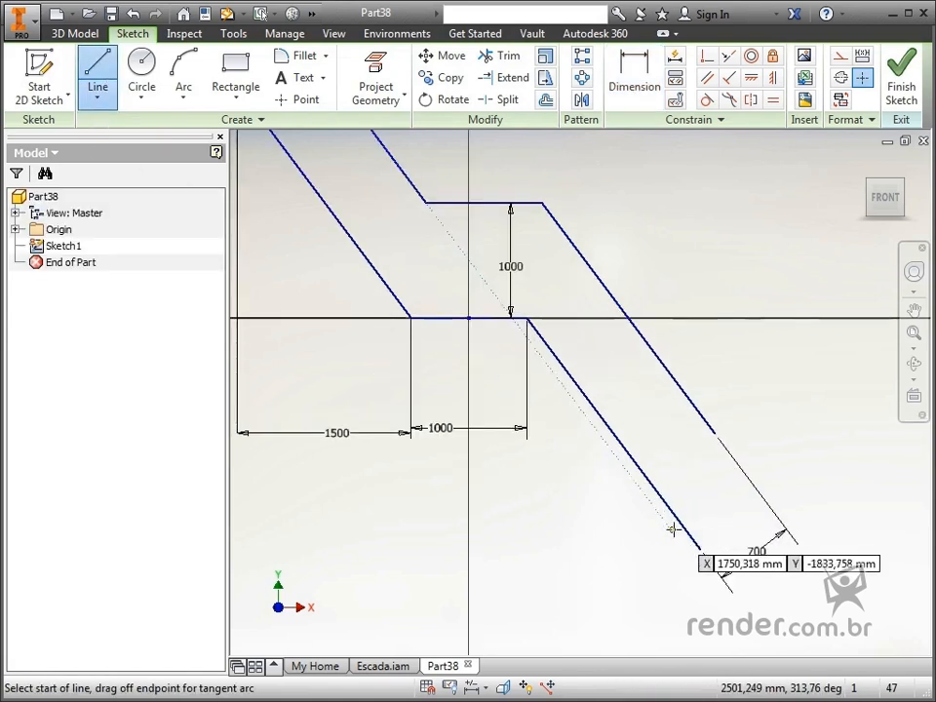
click(677, 521)
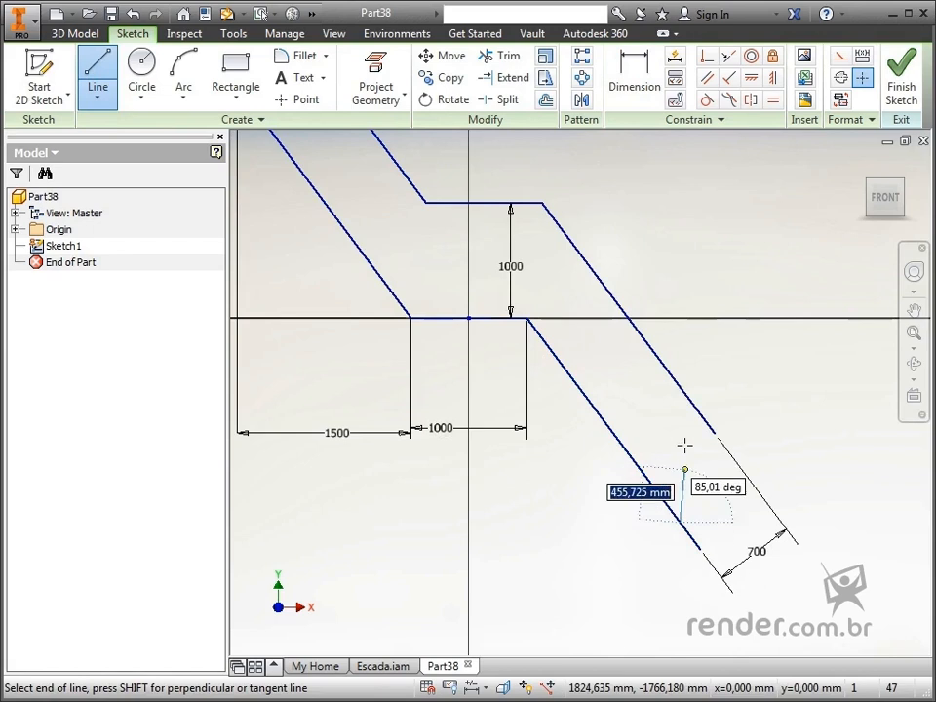
click(680, 387)
key(Escape)
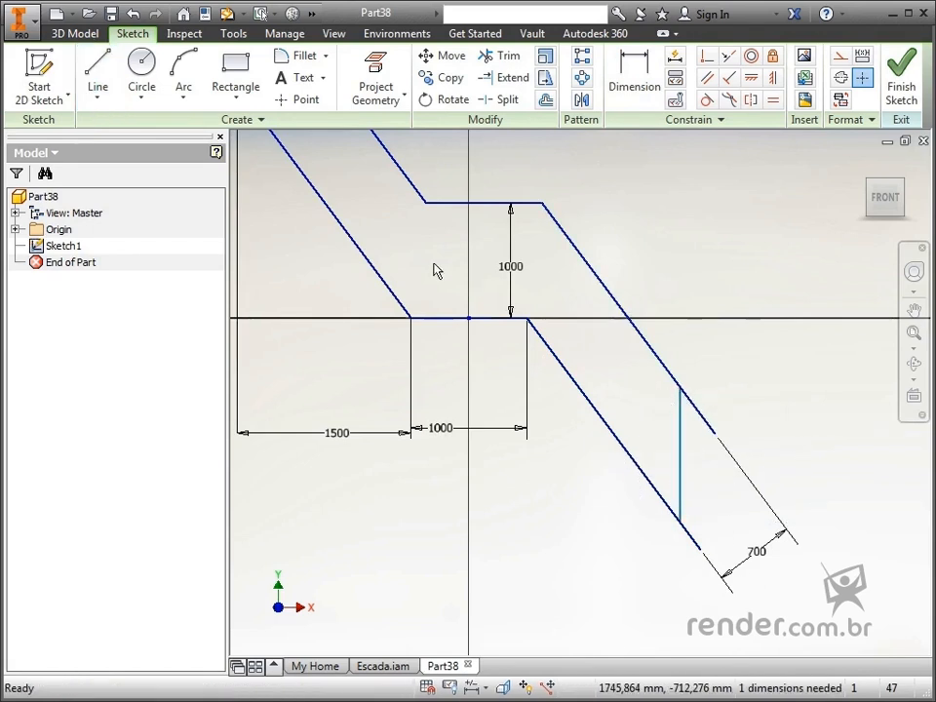
click(98, 76)
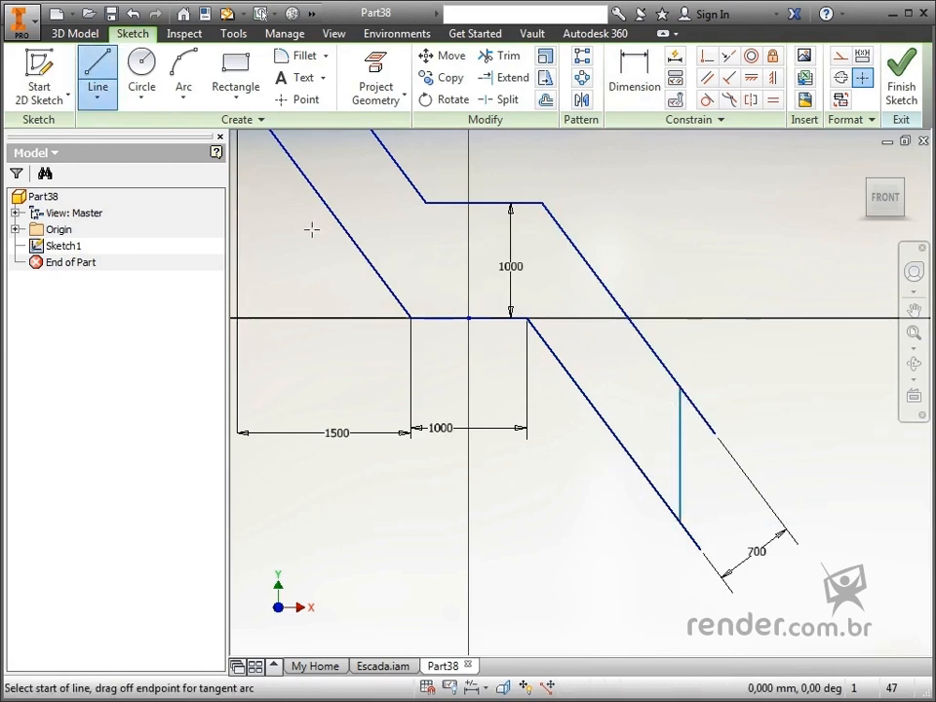
click(643, 474)
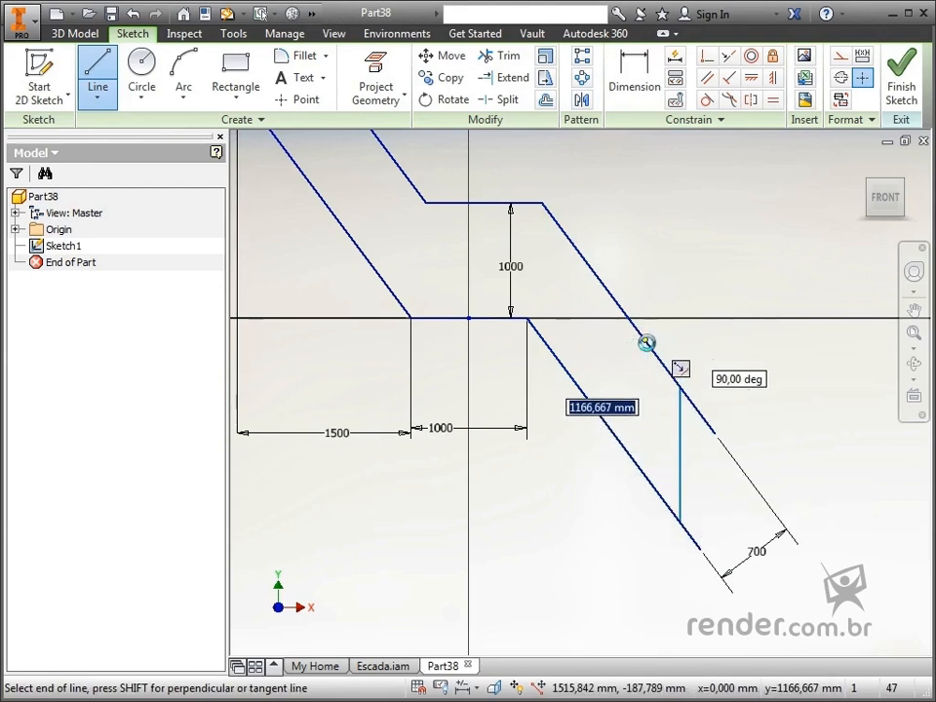
click(645, 342)
key(Escape)
Add two more vertical lines across the lower flight, one near its middle and one near the landing at about X 732 mm.
key(l)
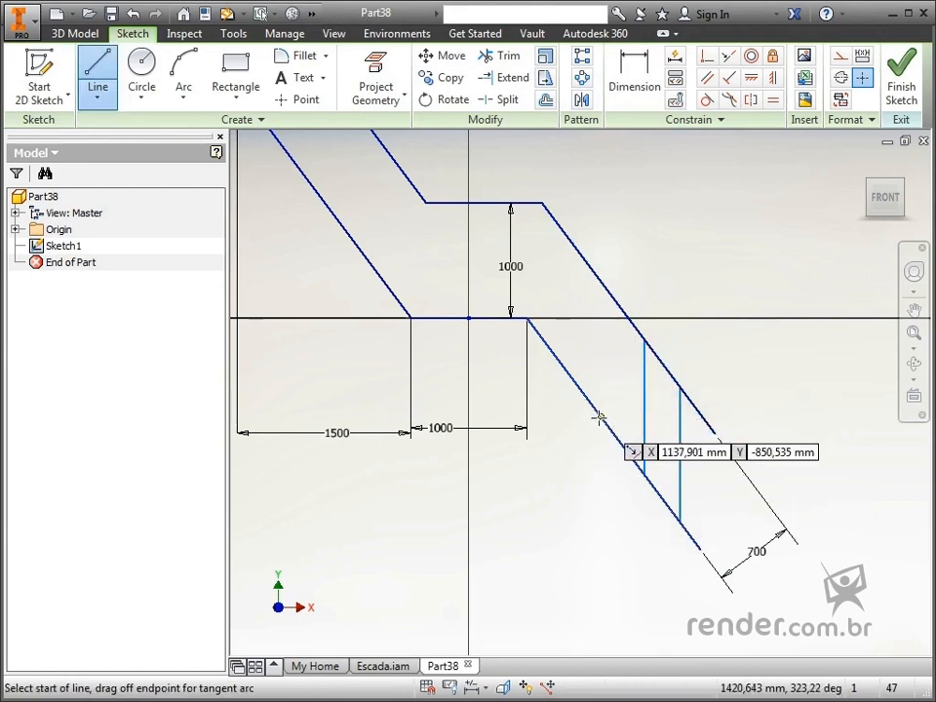
click(600, 417)
click(600, 280)
key(Escape)
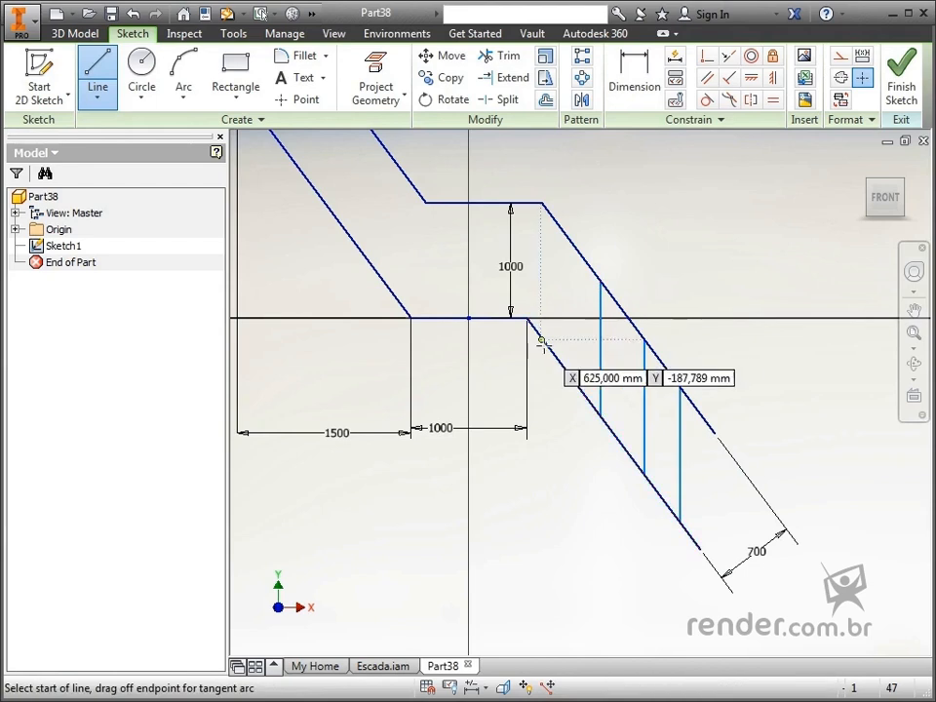
click(552, 353)
click(552, 218)
key(Escape)
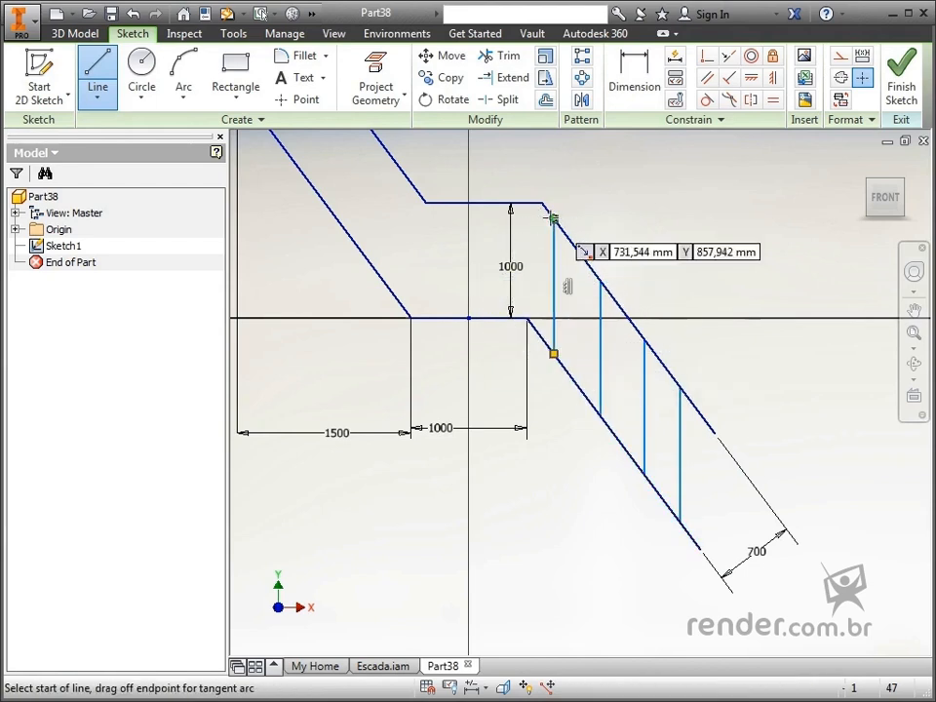
Draw two vertical lines between the landing lines, at about X 238 mm and X -196 mm.
click(496, 318)
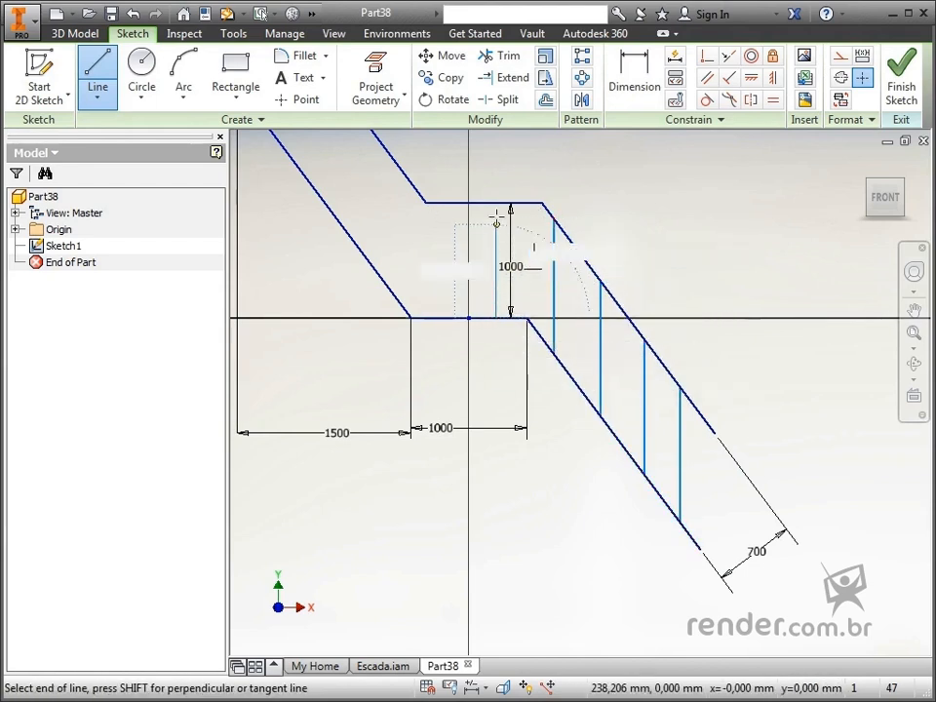
click(496, 203)
key(Escape)
click(446, 318)
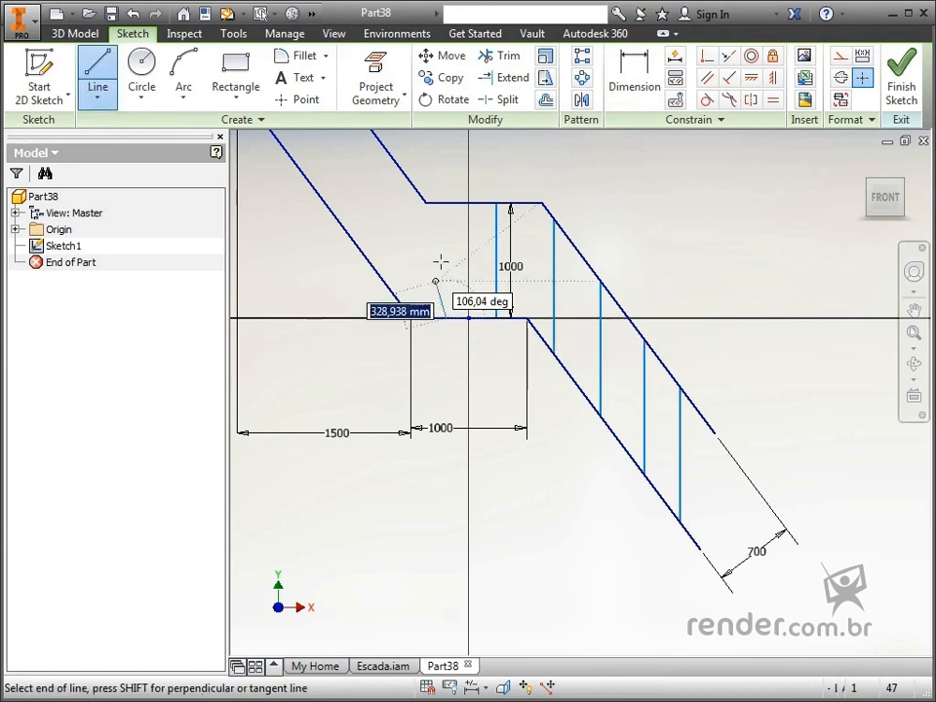
click(446, 203)
key(Escape)
key(Escape)
Draw two vertical lines between the upper sloped lines, one just above the landing and one at about X -1084 mm.
middle_drag(424, 314, 455, 506)
key(l)
click(439, 515)
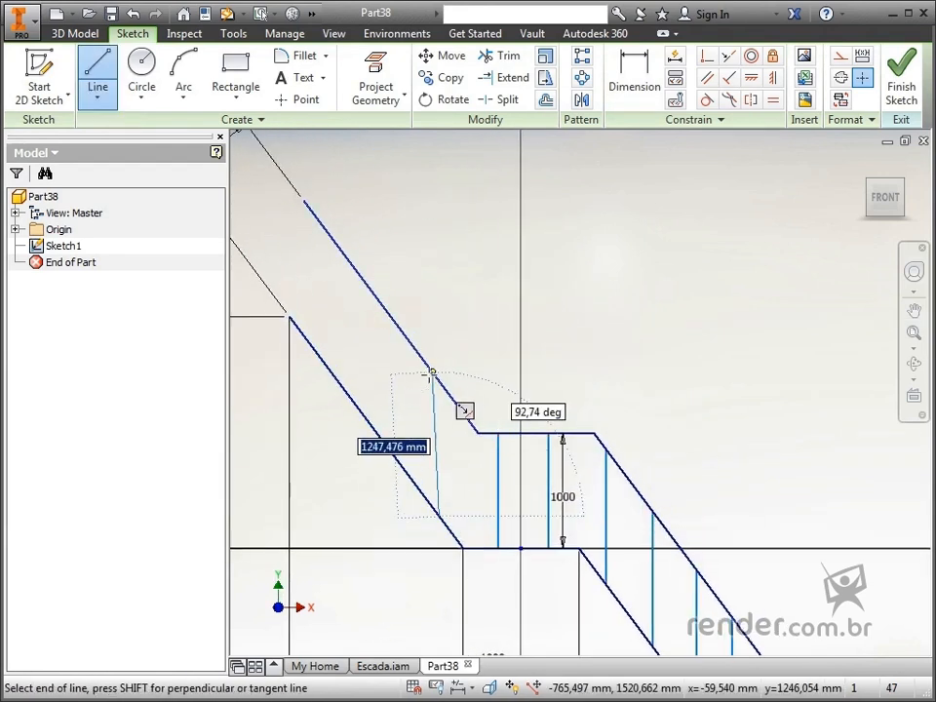
click(437, 381)
key(Escape)
key(Escape)
key(l)
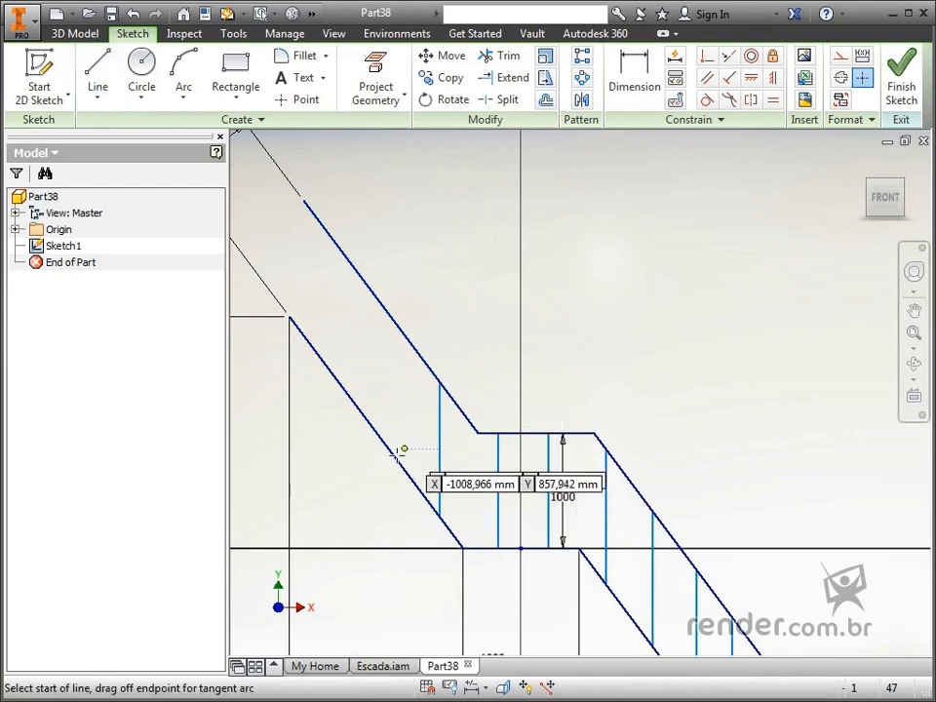
click(395, 458)
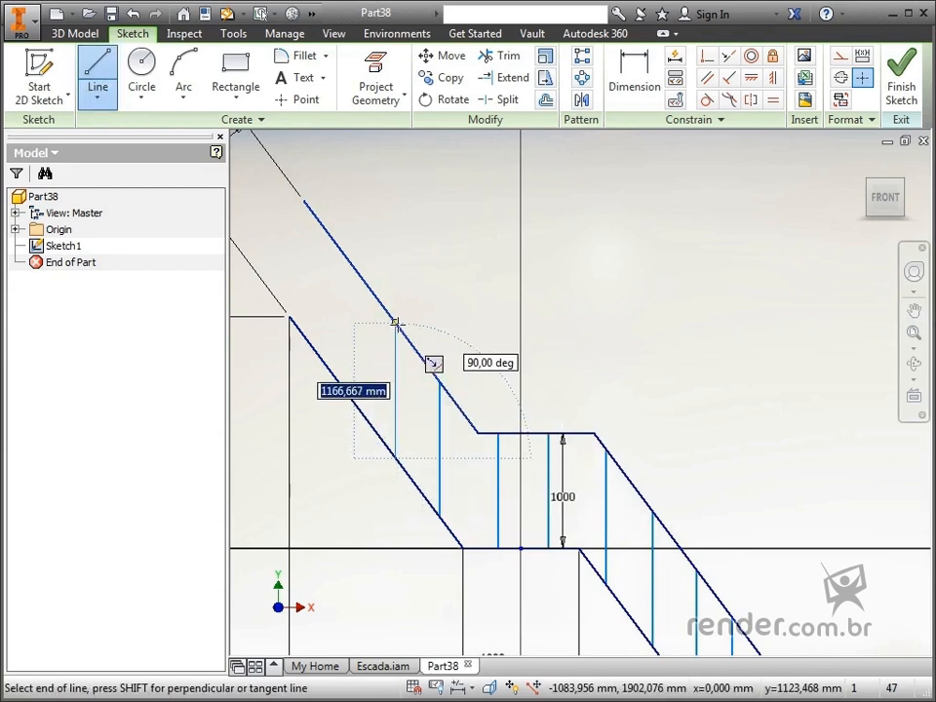
click(395, 324)
key(Escape)
key(Escape)
Add two more vertical lines across the upper flight, ending with one close to its top end.
key(l)
click(352, 400)
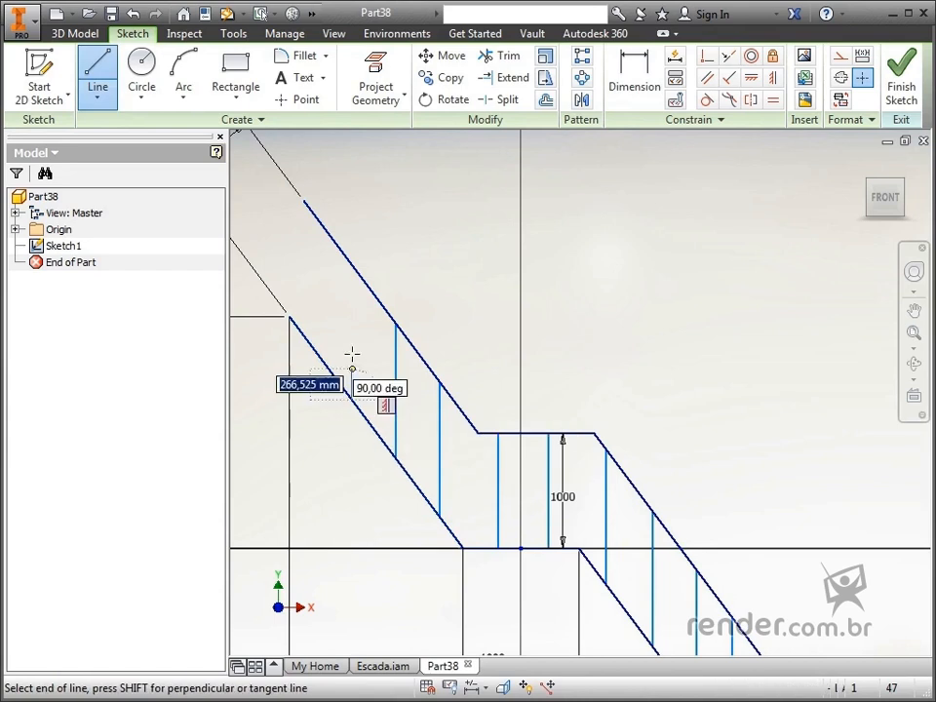
click(352, 265)
key(Escape)
key(Escape)
key(l)
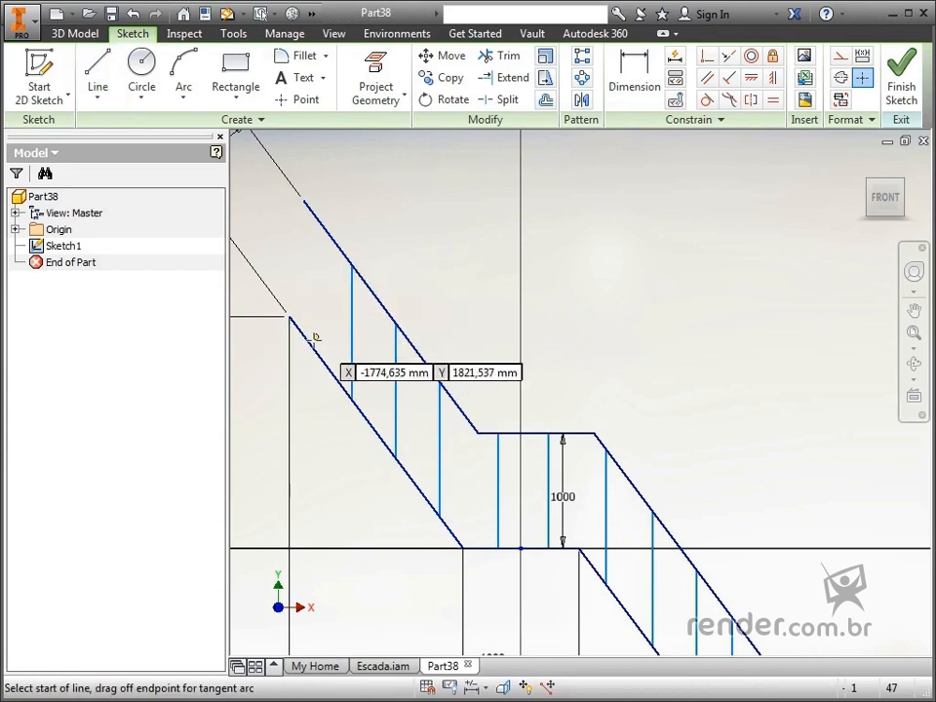
click(312, 347)
click(312, 211)
key(Escape)
key(Escape)
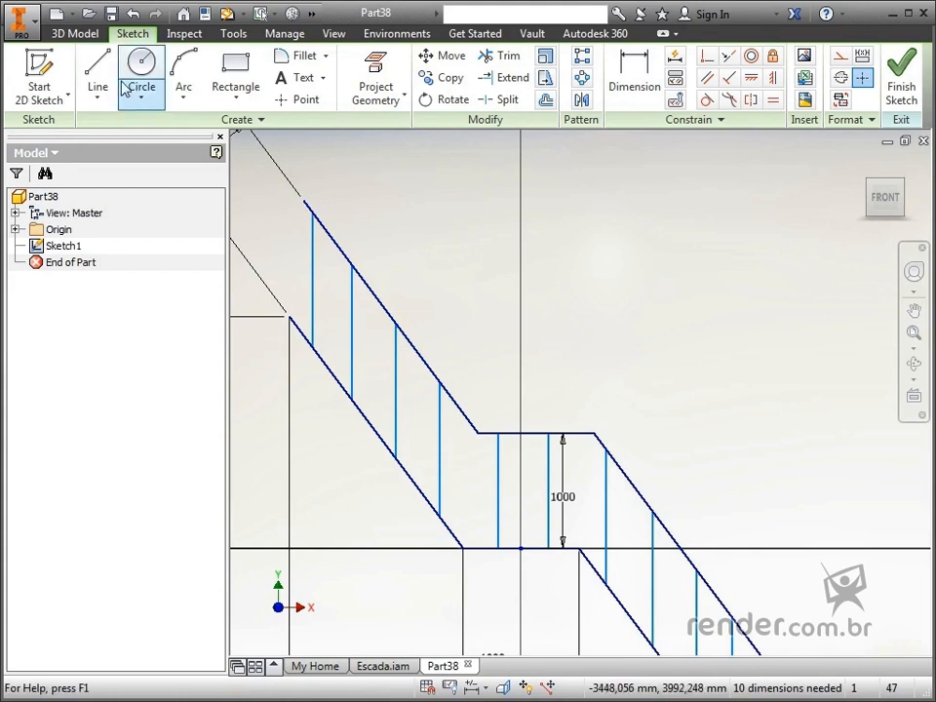
Connect the two landing verticals with two horizontal lines about 434 mm long, the lower one at about Y 275 mm.
click(98, 69)
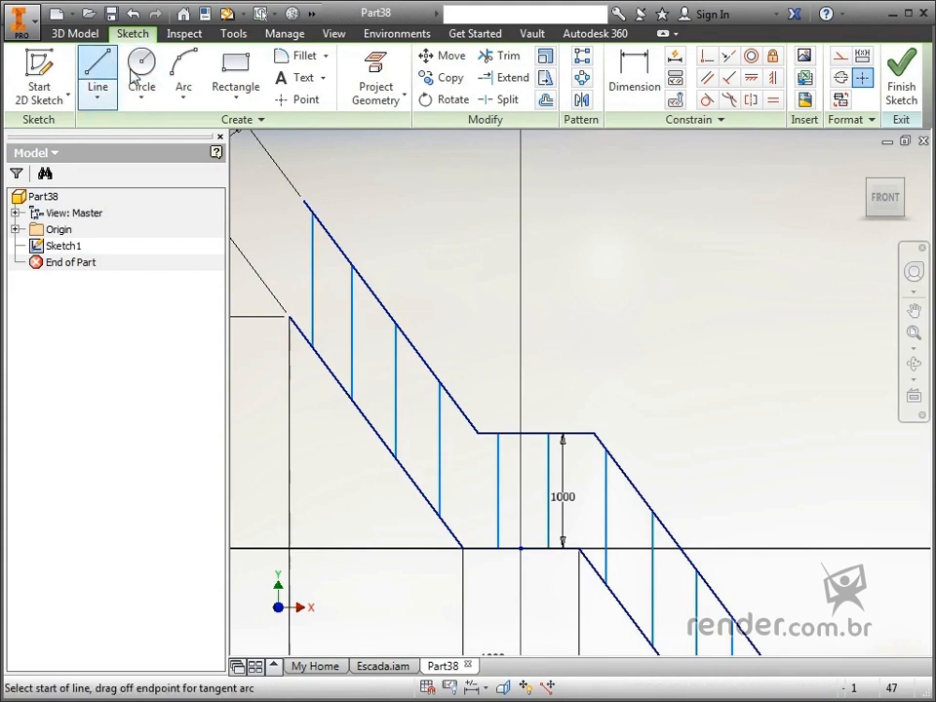
click(497, 475)
click(549, 475)
key(Escape)
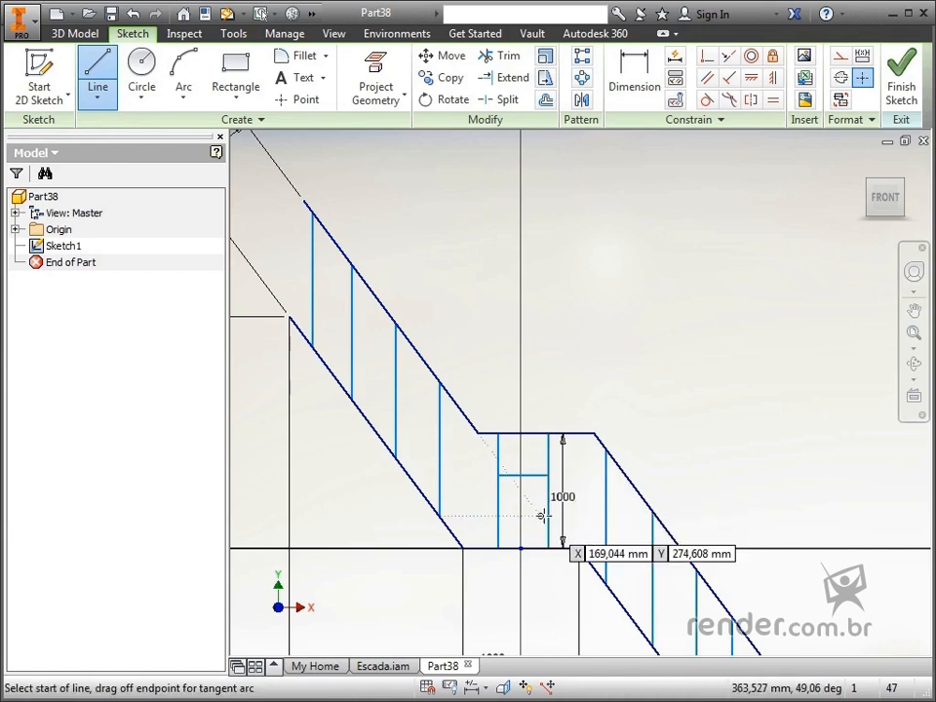
click(548, 545)
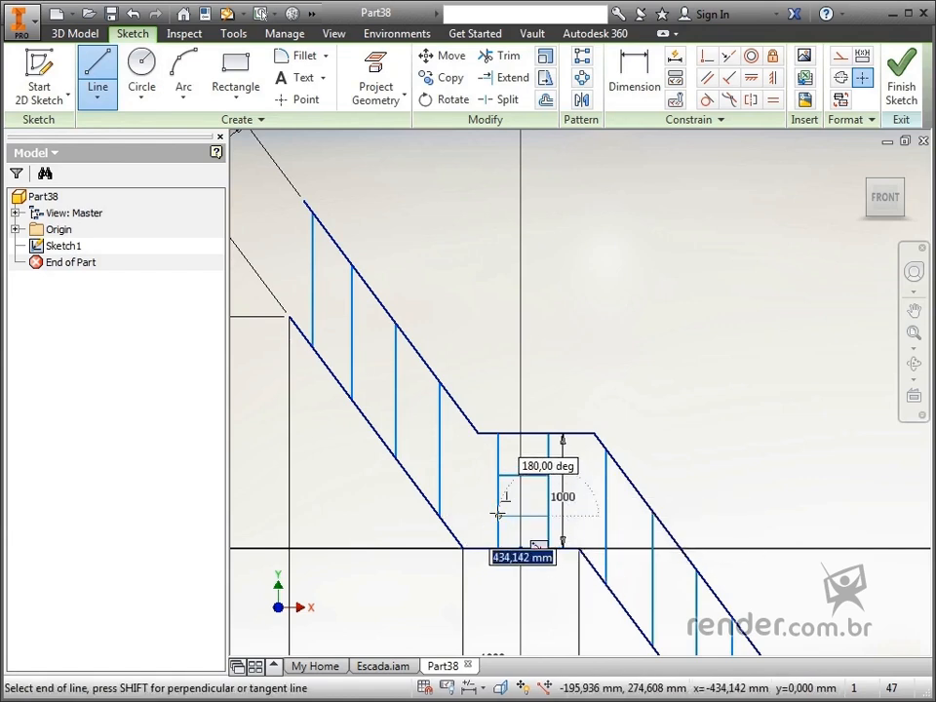
click(497, 516)
key(Escape)
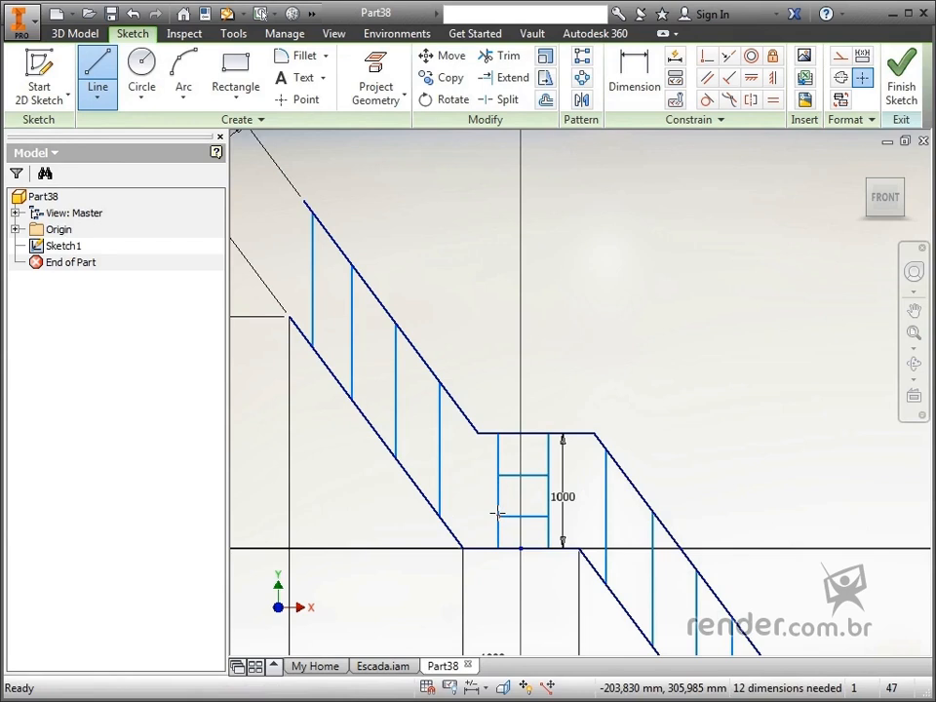
Set the horizontal distance from the lower flight's end point to its nearest vertical line to 100 mm.
mouse_move(523, 495)
middle_down()
mouse_move(418, 278)
mouse_move(386, 245)
middle_up()
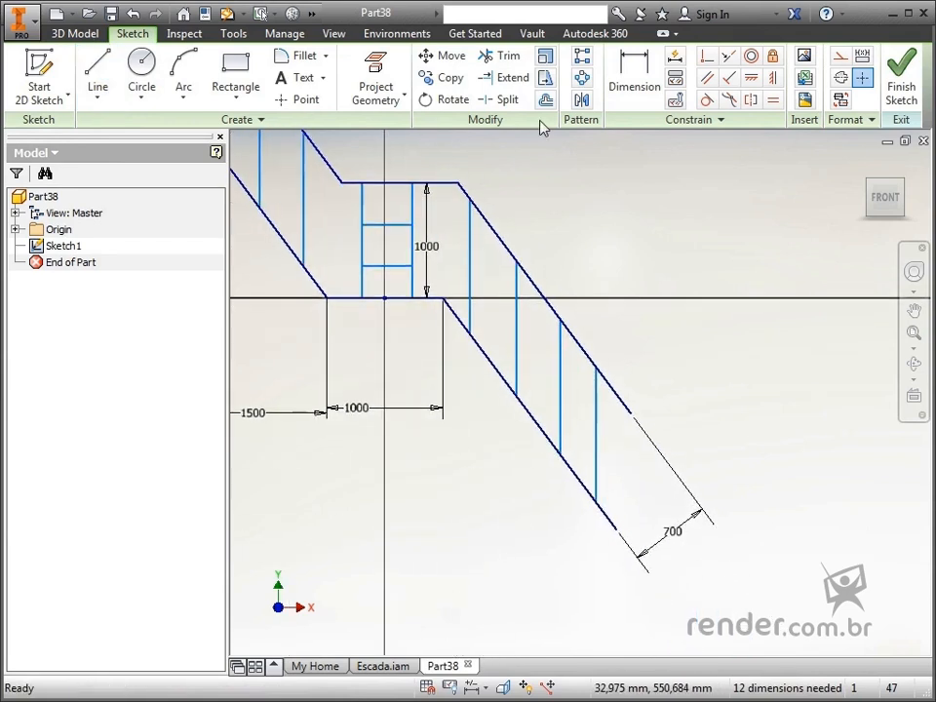
click(651, 90)
click(615, 531)
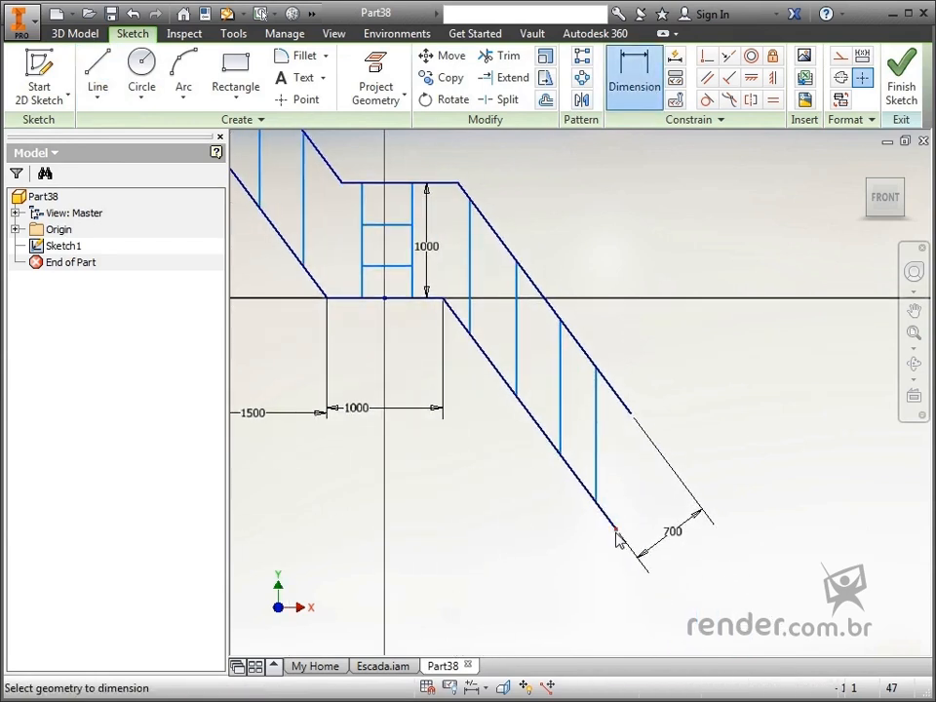
click(596, 492)
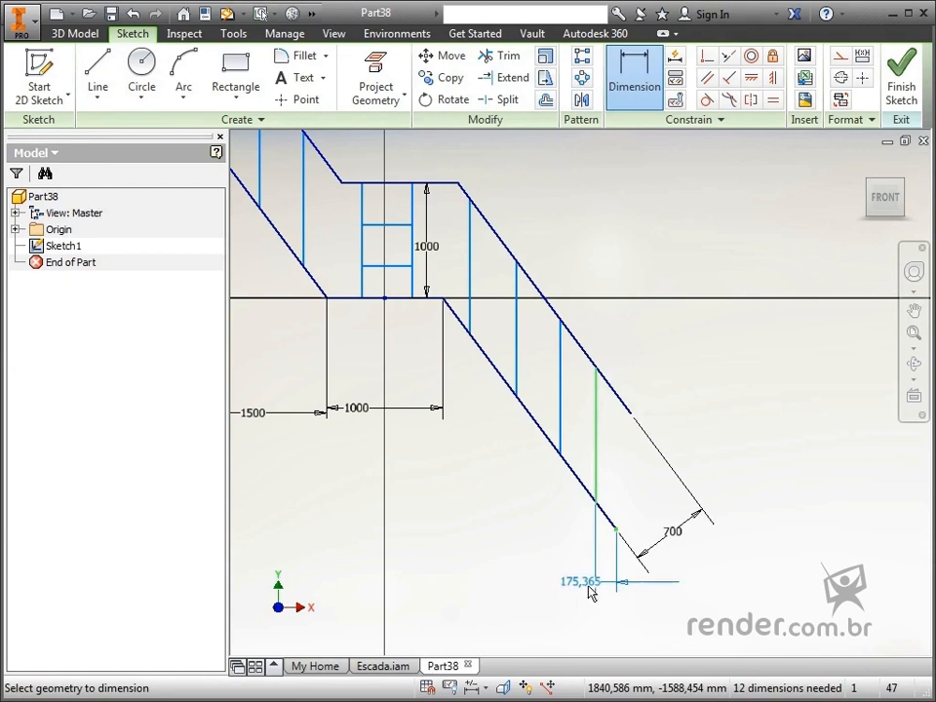
click(678, 630)
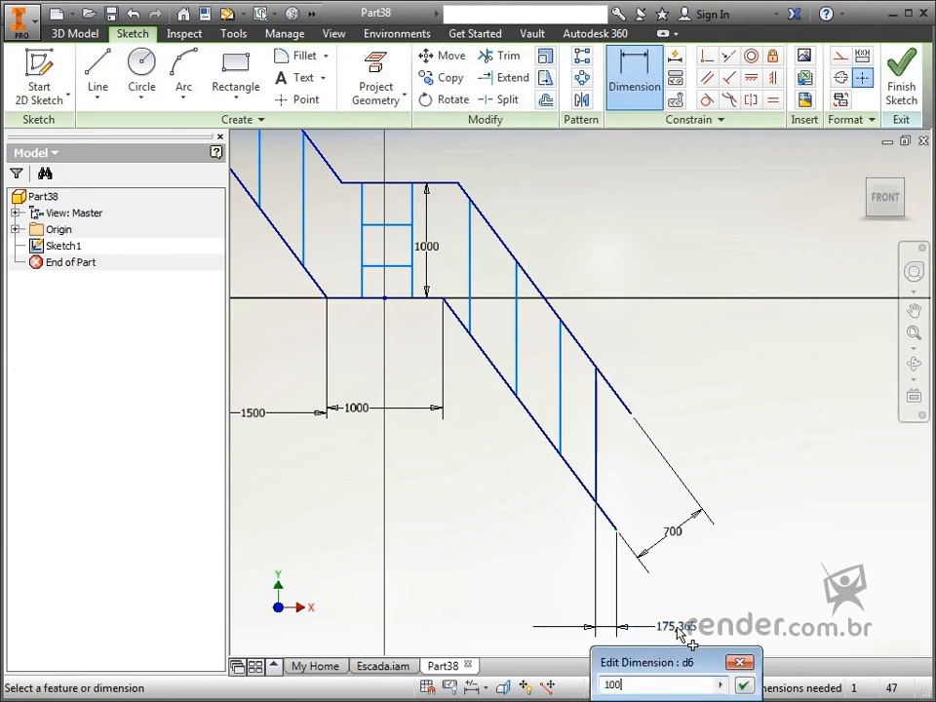
key(Return)
Dimension the two gaps between the three lowest vertical lines of the lower flight and set each to 350 mm.
click(604, 493)
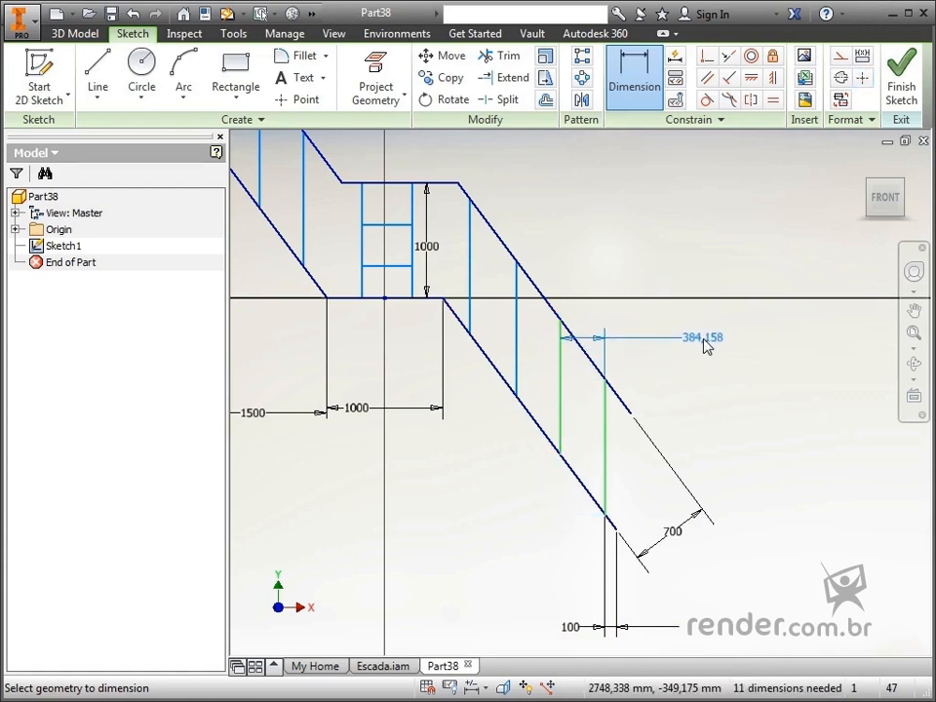
click(706, 347)
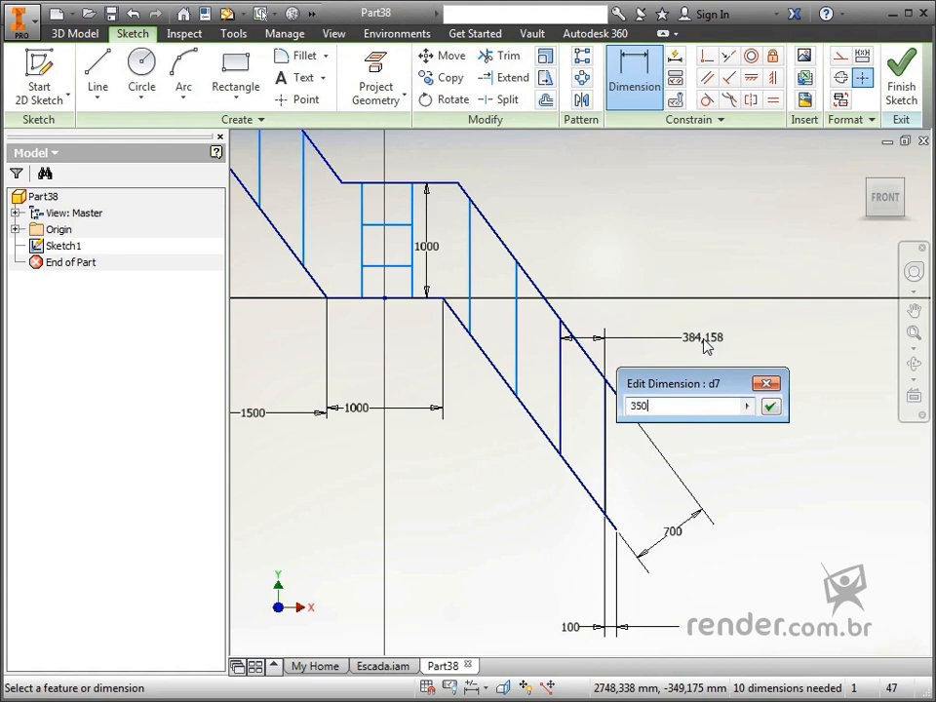
text(350)
key(Return)
click(563, 383)
click(671, 328)
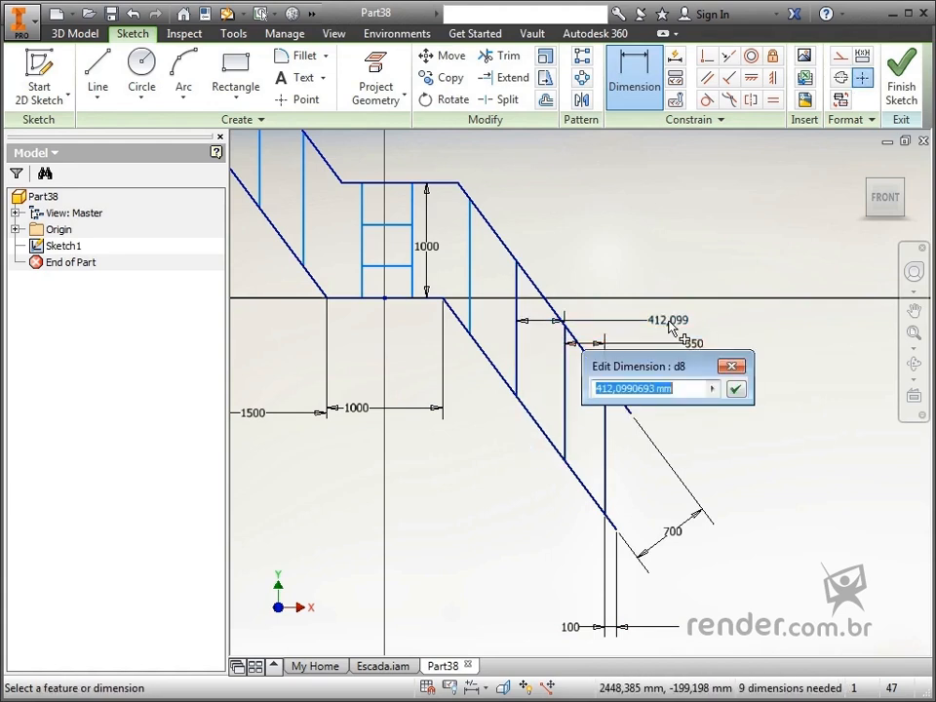
text(350)
key(Return)
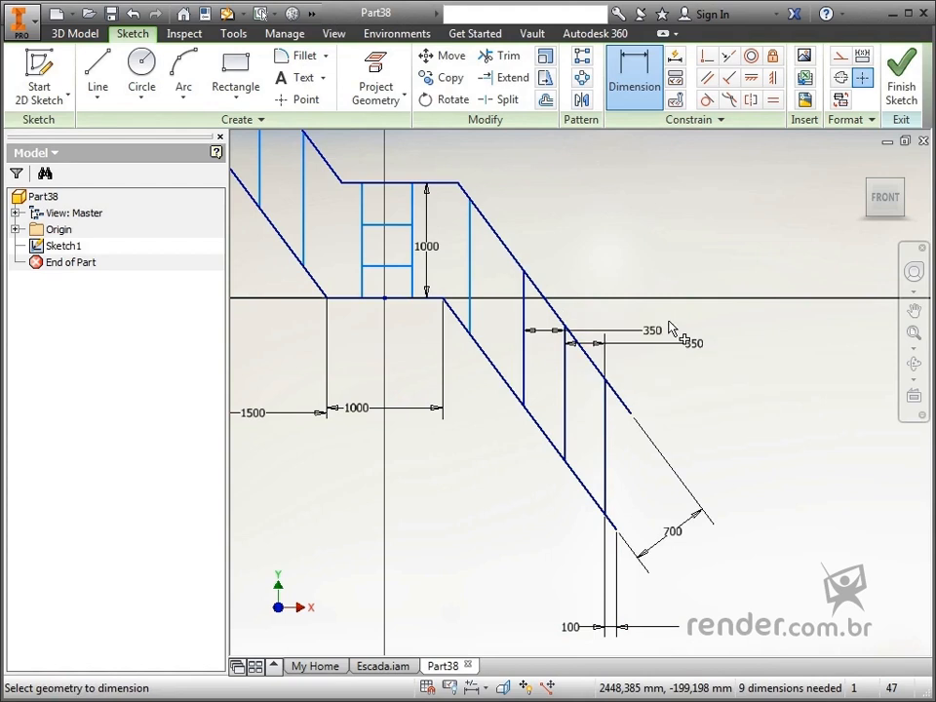
Dimension the horizontal gap between the two uppermost vertical lines of the lower flight and set it to 350 mm.
click(523, 356)
click(470, 292)
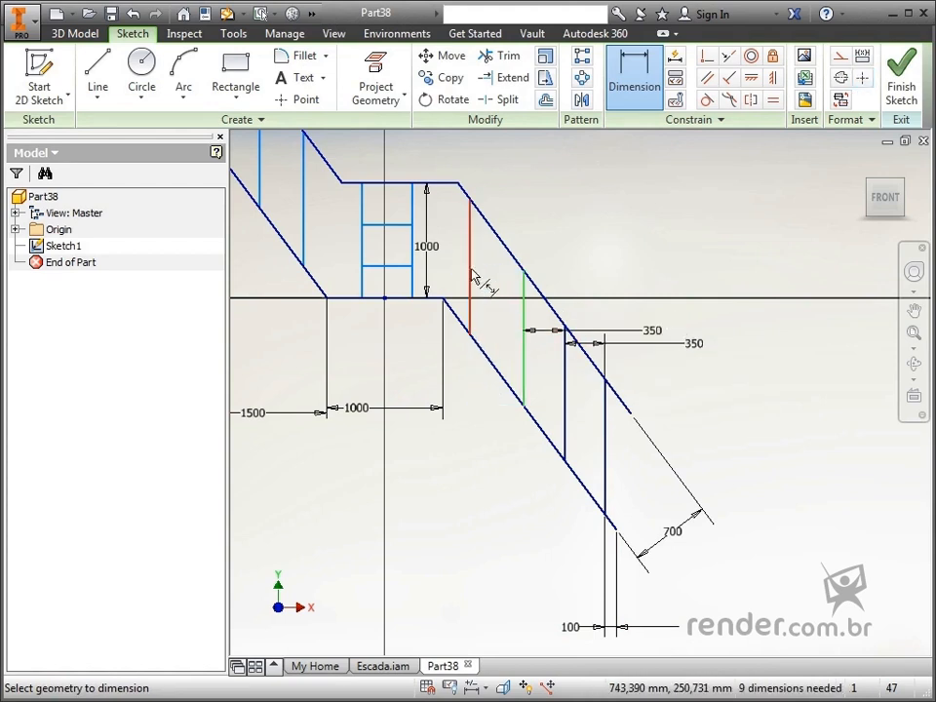
click(668, 278)
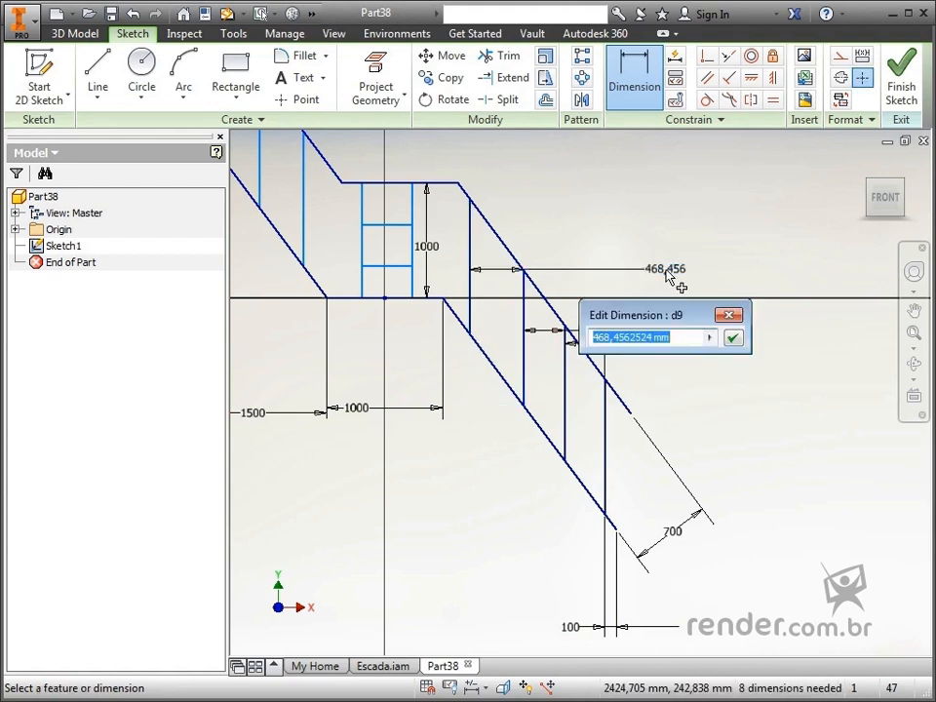
text(350)
key(Return)
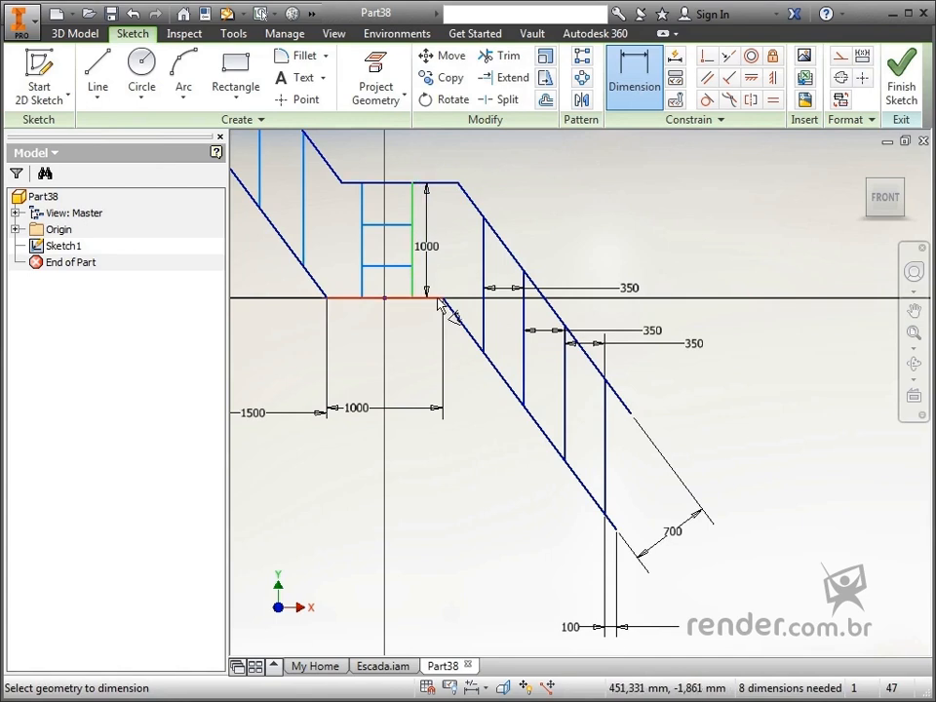
Set the distance from the landing vertical nearest the lower flight to the landing's adjacent lower corner to 100 mm.
click(443, 298)
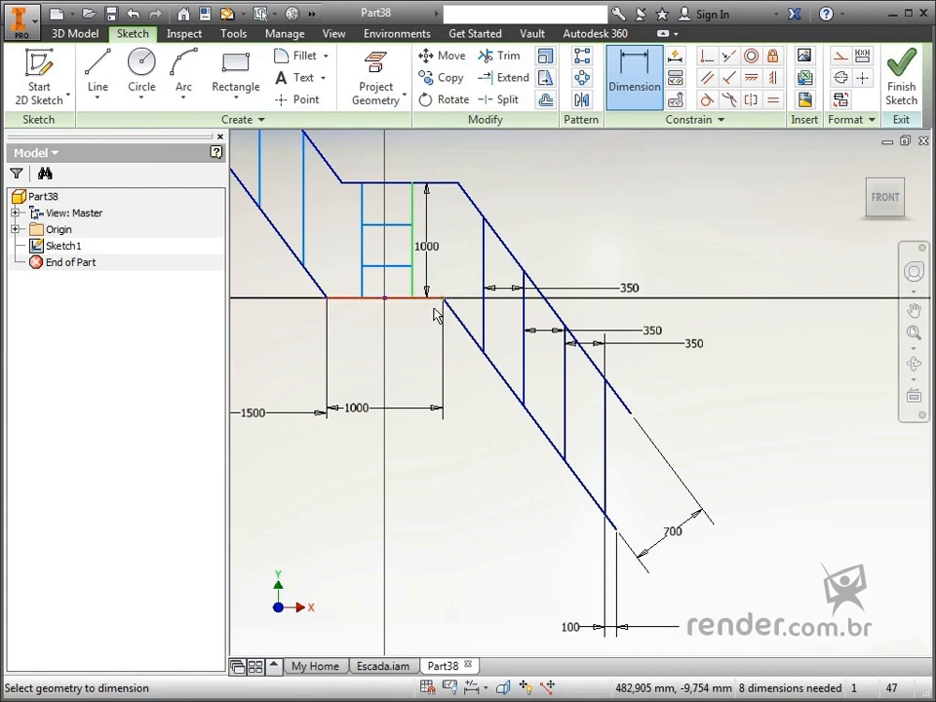
click(393, 347)
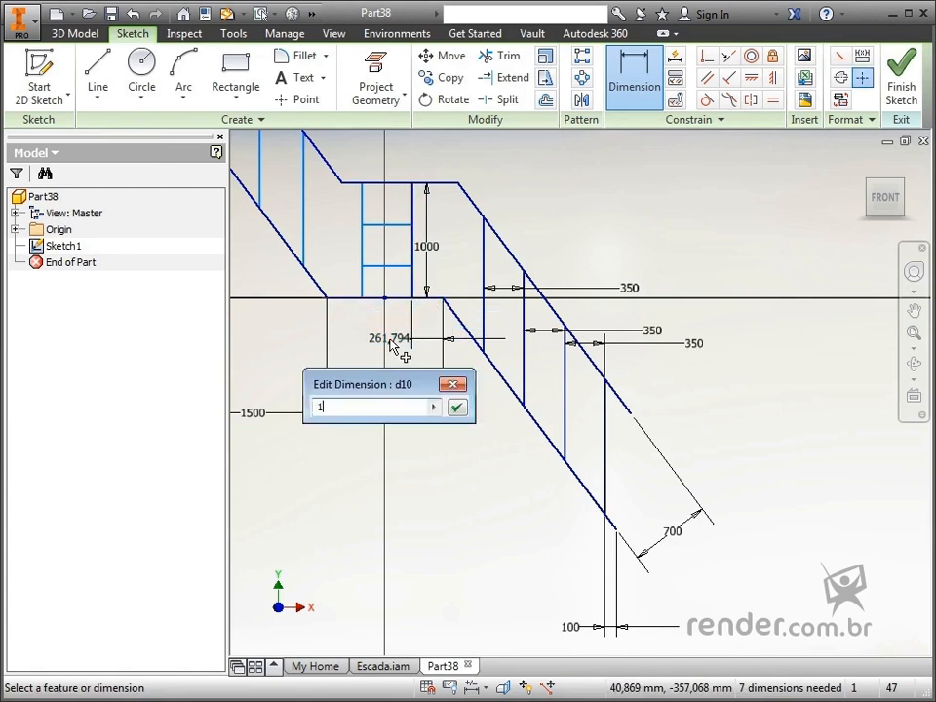
text(100)
key(Return)
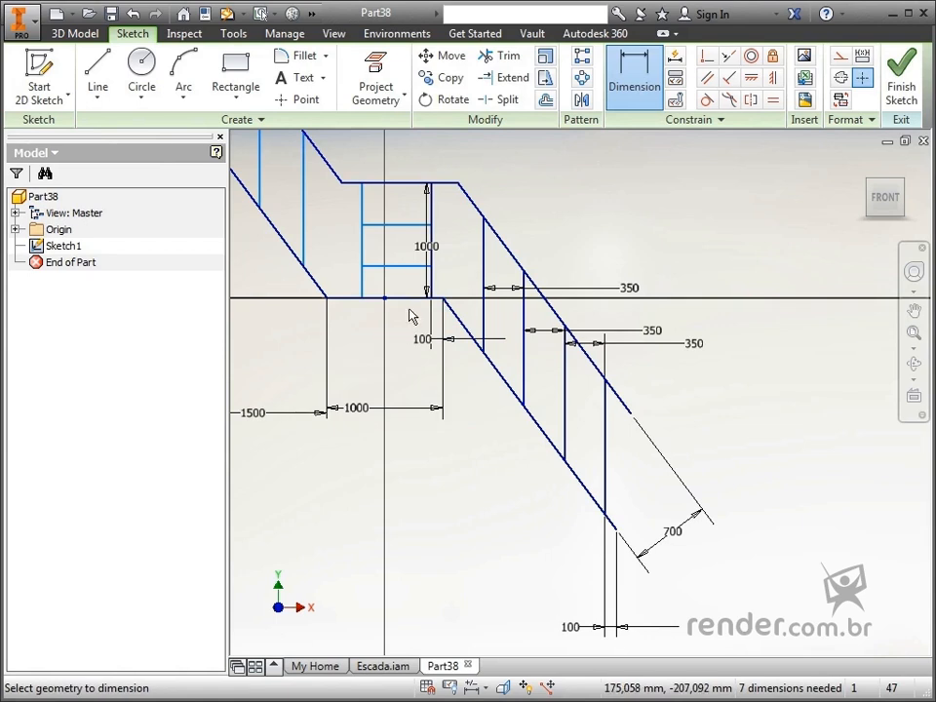
Dimension the lower landing rail 300 mm above the landing base line and the upper rail 300 mm above the lower one.
click(407, 298)
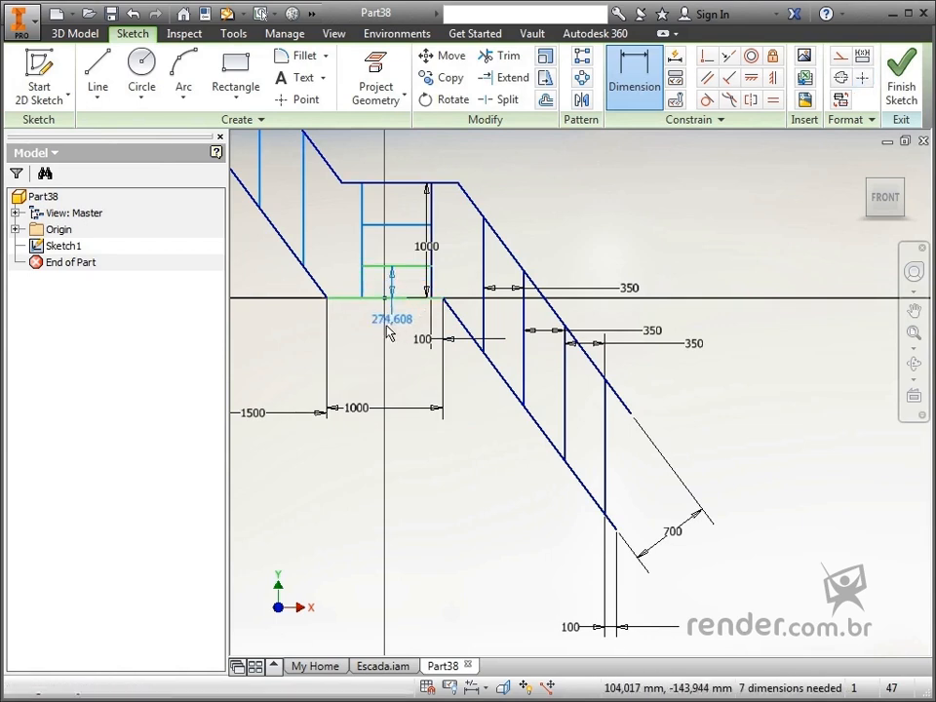
click(349, 349)
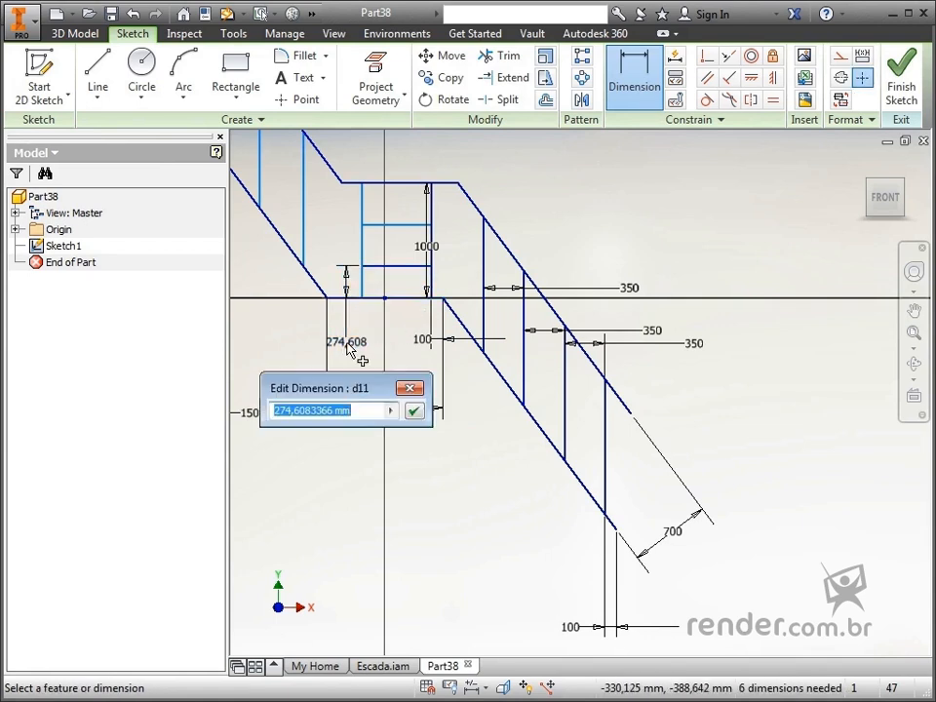
text(300)
key(Return)
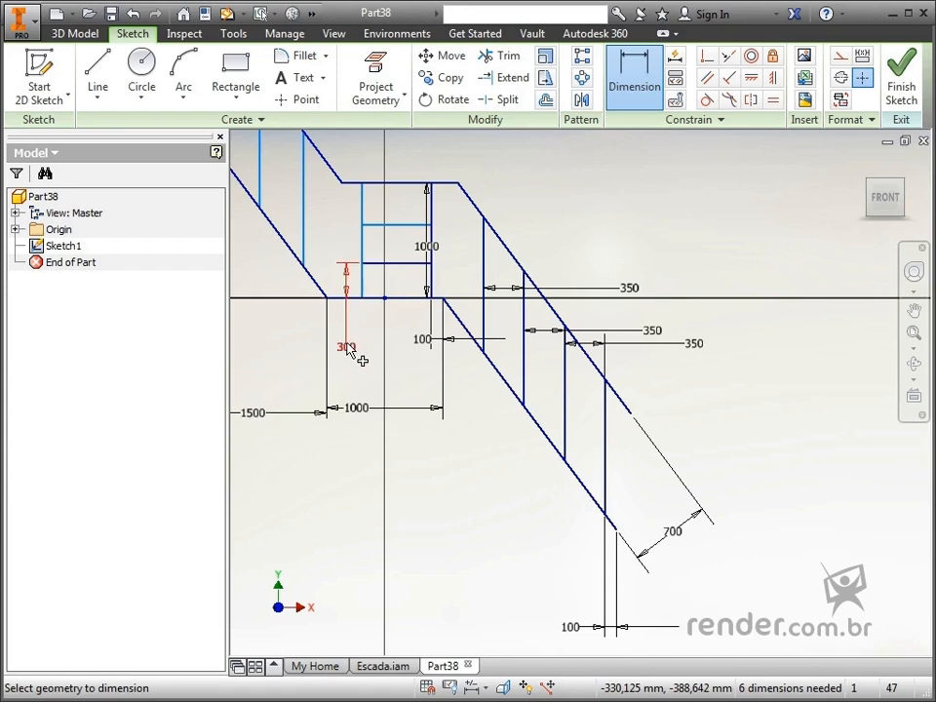
click(376, 262)
click(376, 227)
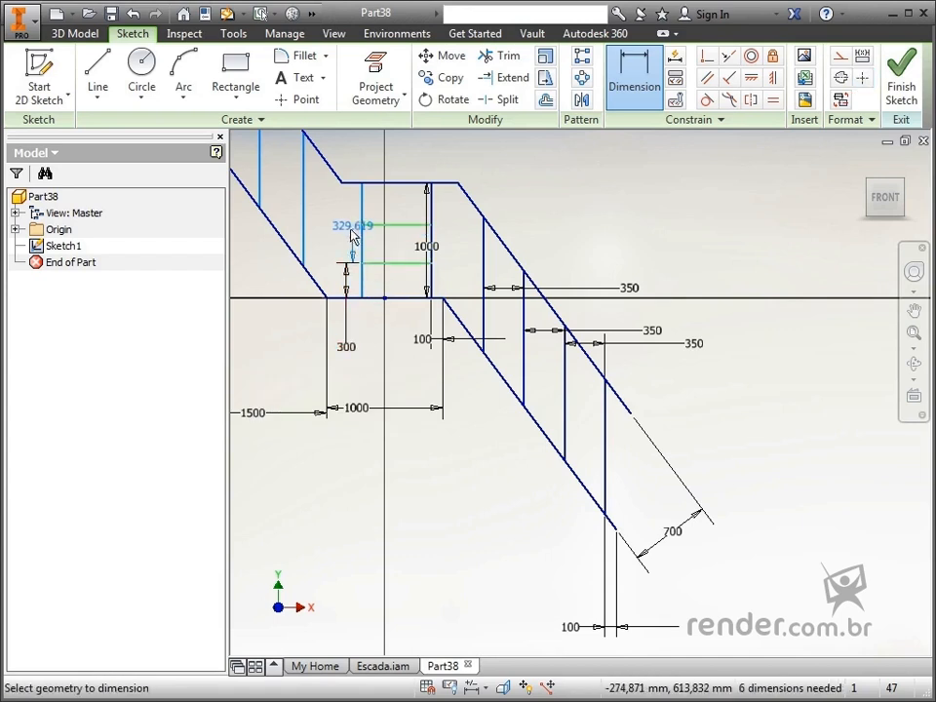
click(348, 246)
text(300)
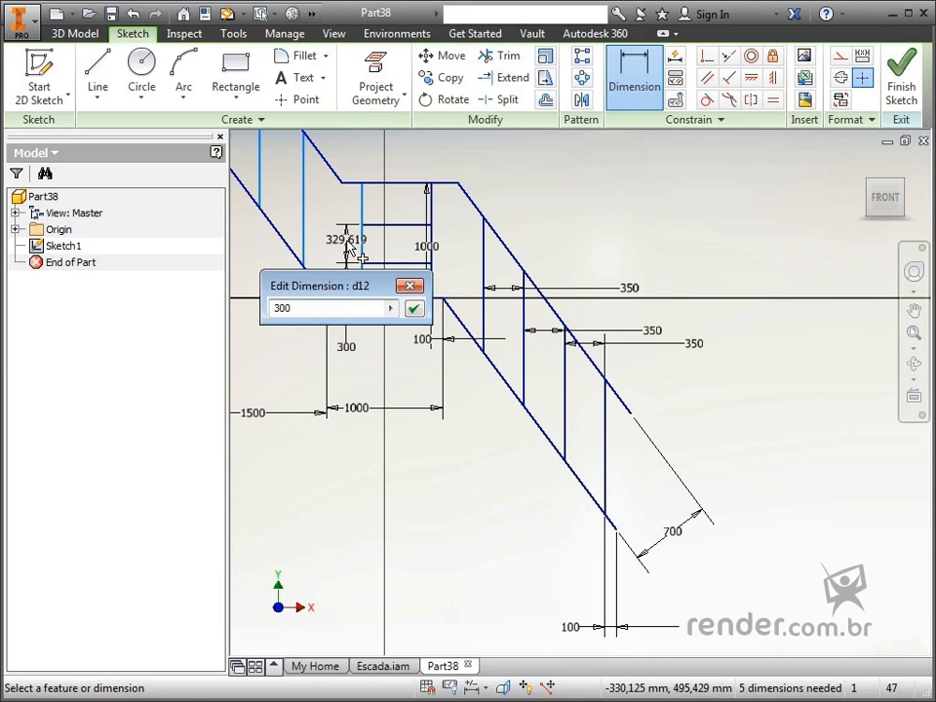
key(Return)
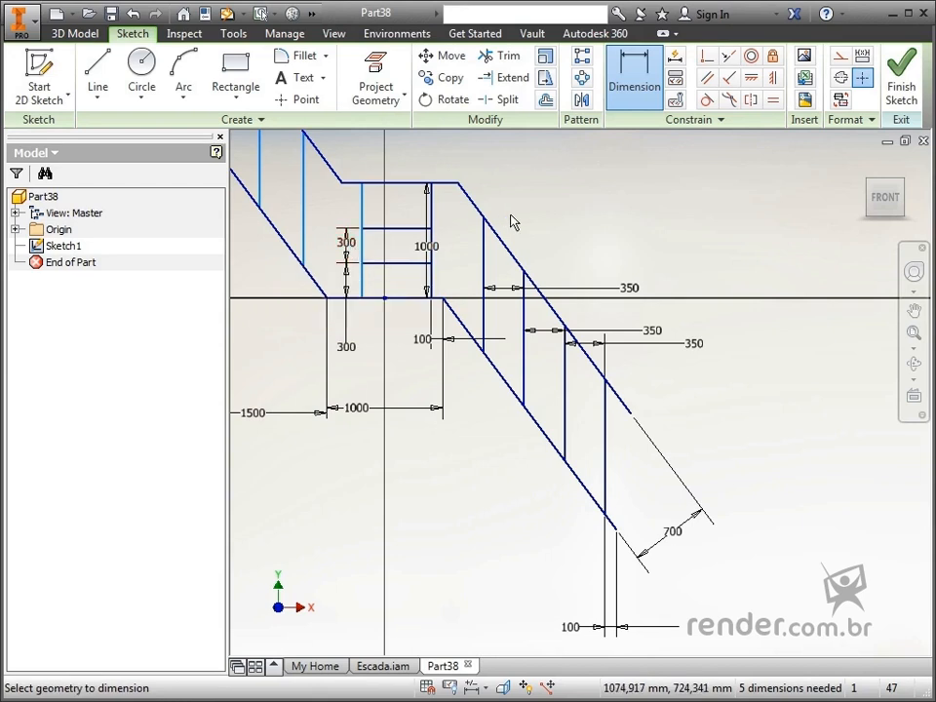
key(Escape)
Set the distance from the landing vertical nearest the upper flight to the adjacent end of the landing's top line to 100 mm.
click(366, 201)
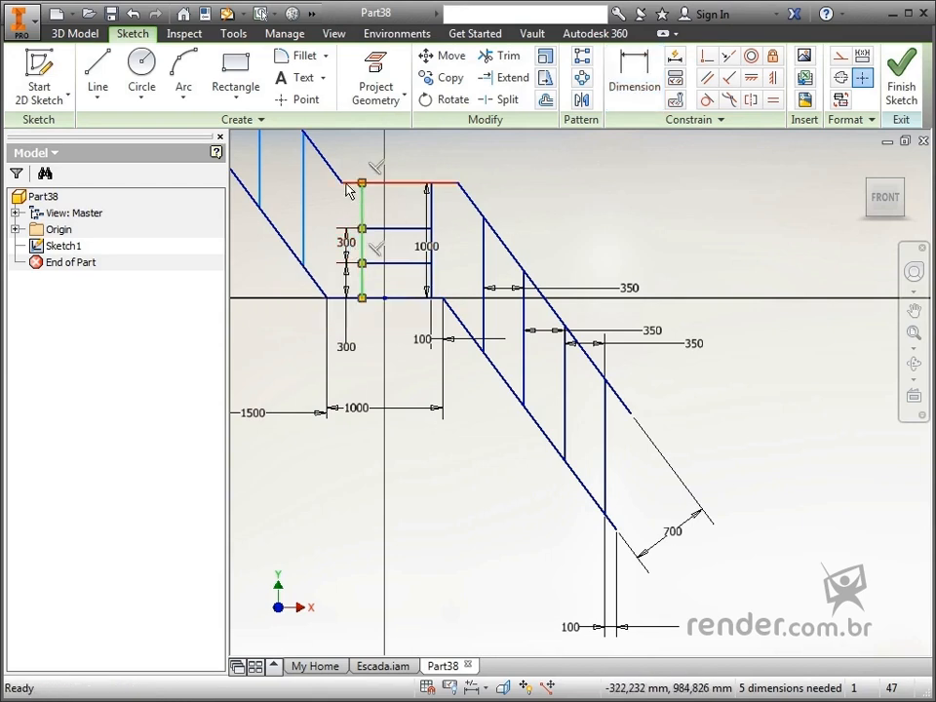
click(635, 80)
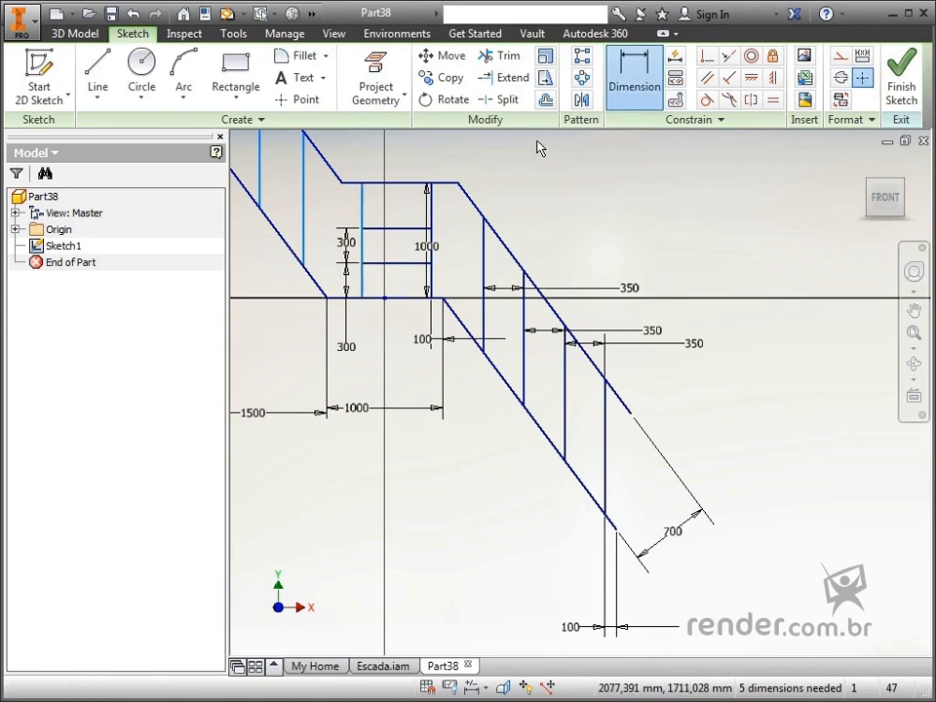
click(343, 182)
click(362, 193)
middle_drag(393, 172, 420, 336)
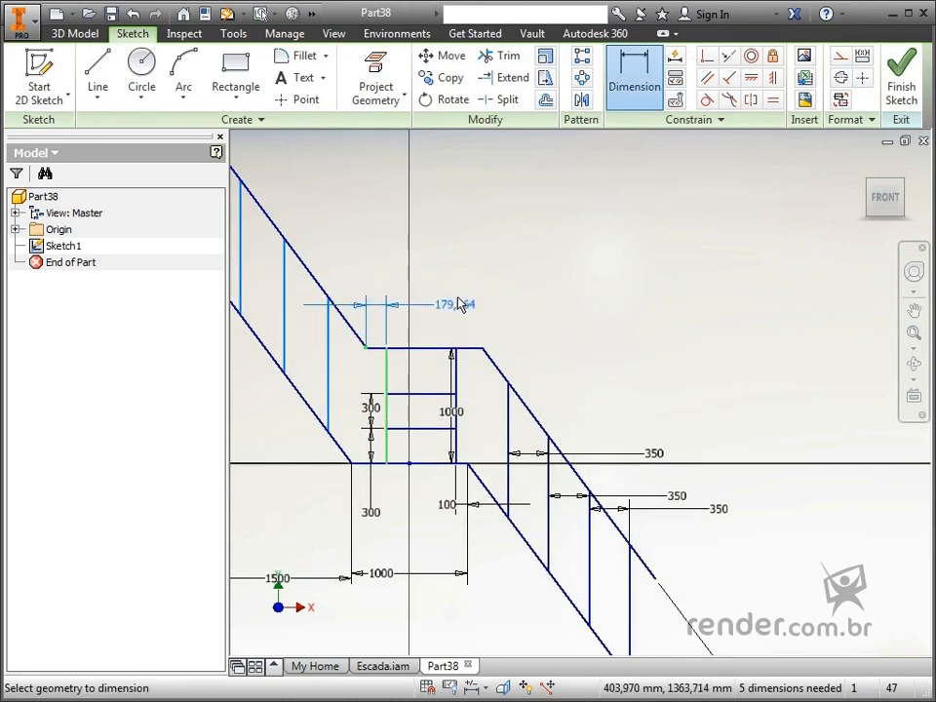
click(464, 295)
text(100)
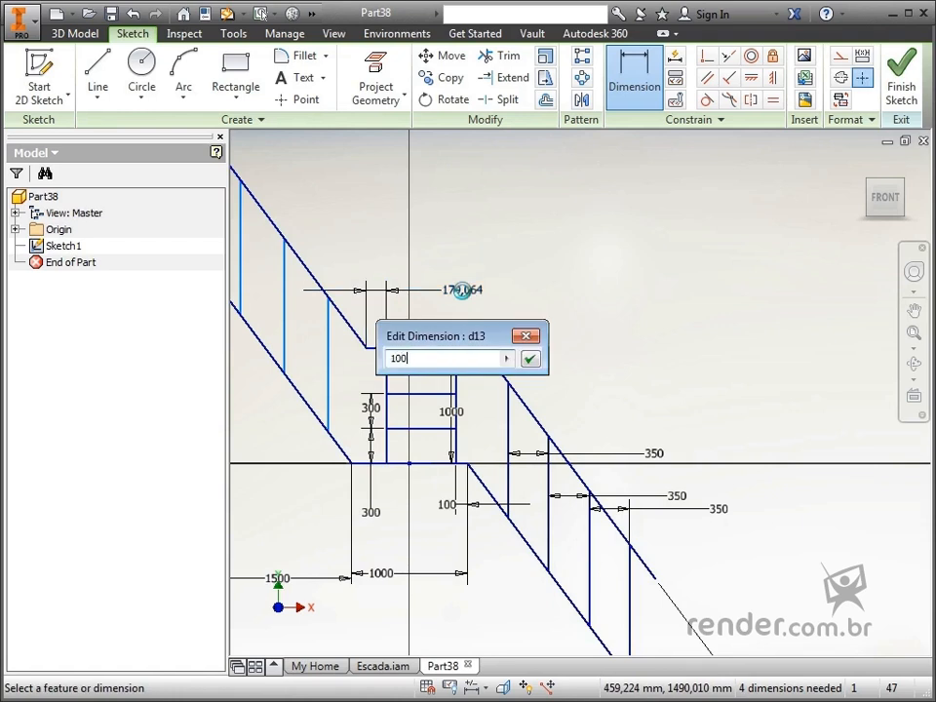
key(Return)
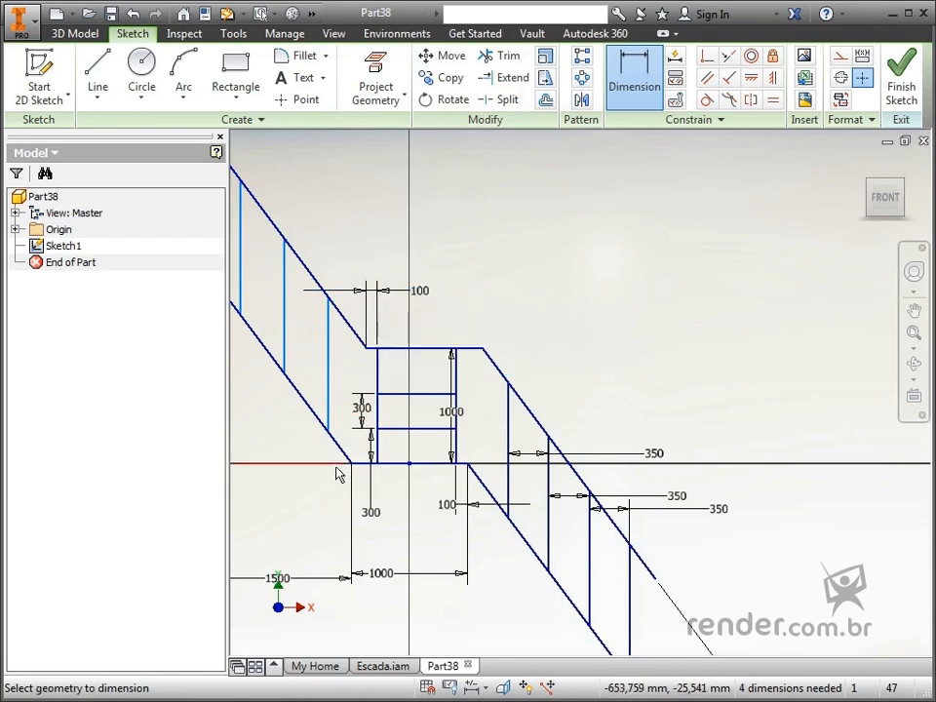
Dimension the lowest vertical line of the upper flight from the landing's adjacent corner and set the distance to 100 mm.
click(332, 422)
click(298, 514)
text(11)
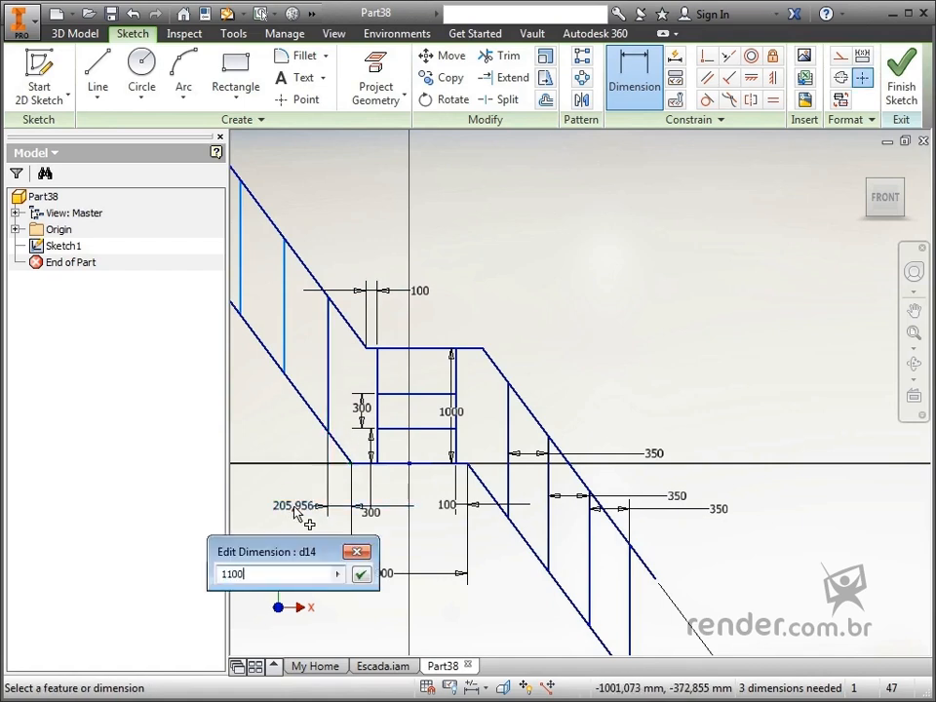
text(00)
key(Return)
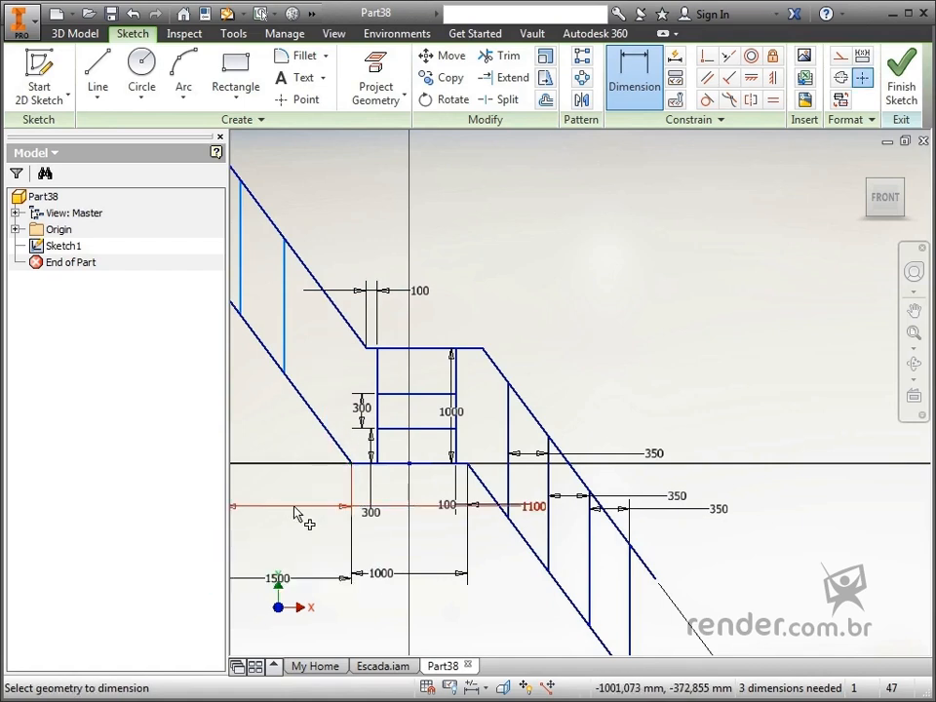
key(ctrl+z)
double_click(296, 508)
text(100)
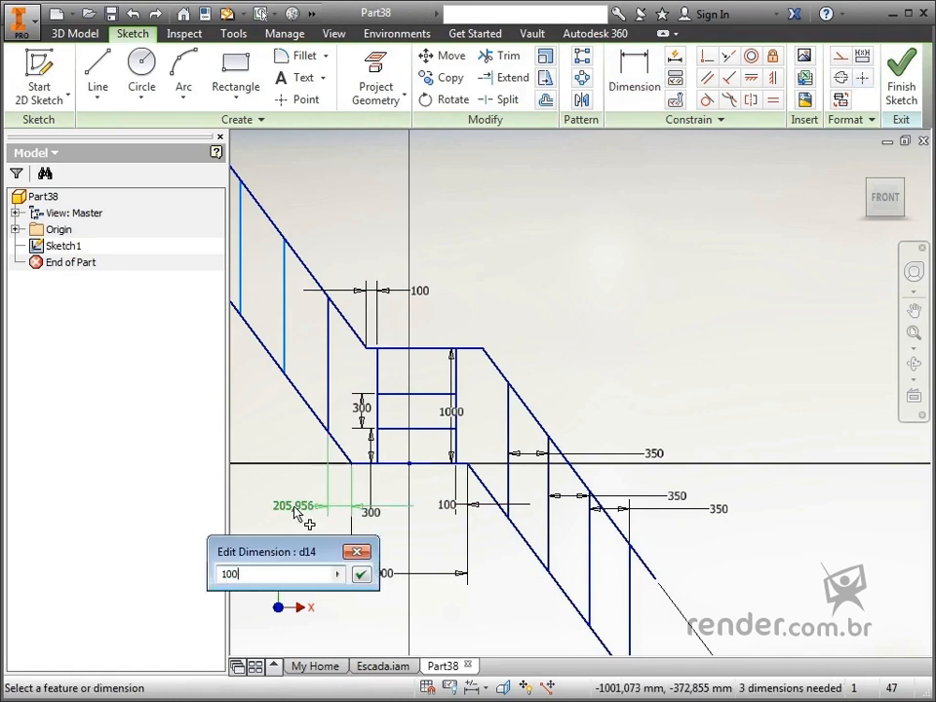
key(Return)
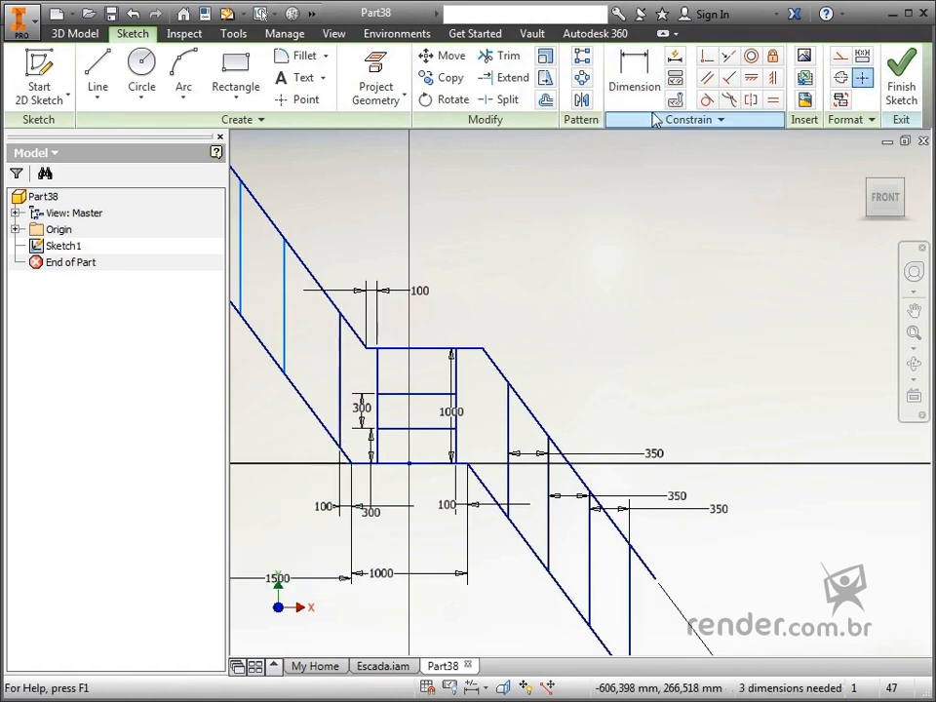
Dimension the gap between the two lowest vertical lines of the upper flight and set it to 350 mm.
click(612, 68)
click(340, 429)
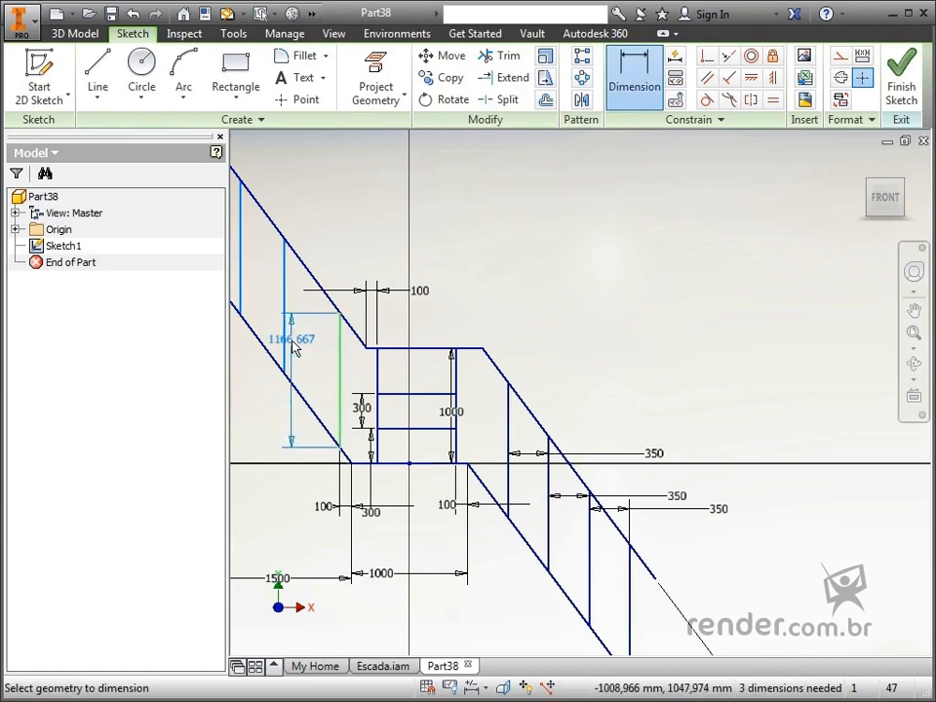
click(284, 356)
middle_drag(283, 456, 532, 473)
click(533, 473)
text(350)
key(Return)
Dimension the remaining two gaps between the upper flight's vertical lines and set each to 350 mm.
click(553, 368)
click(493, 325)
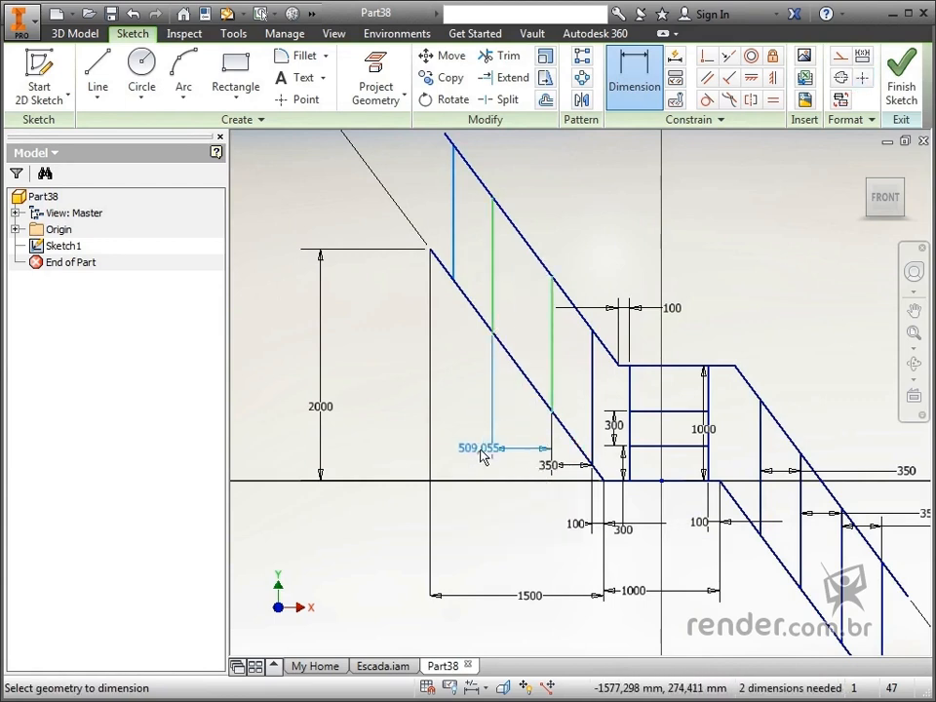
click(483, 455)
text(350)
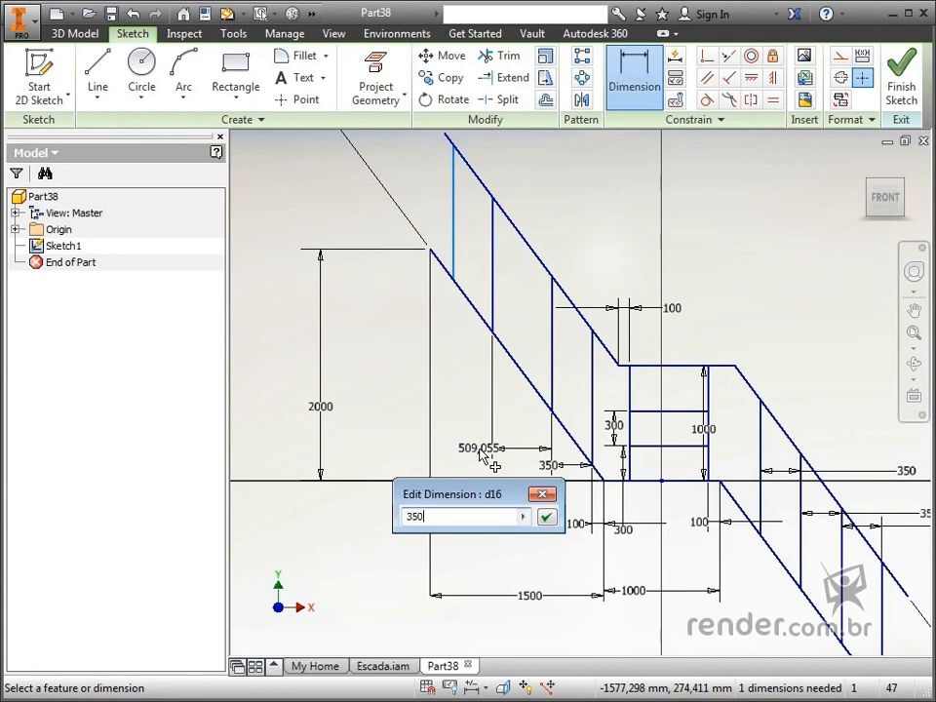
key(Return)
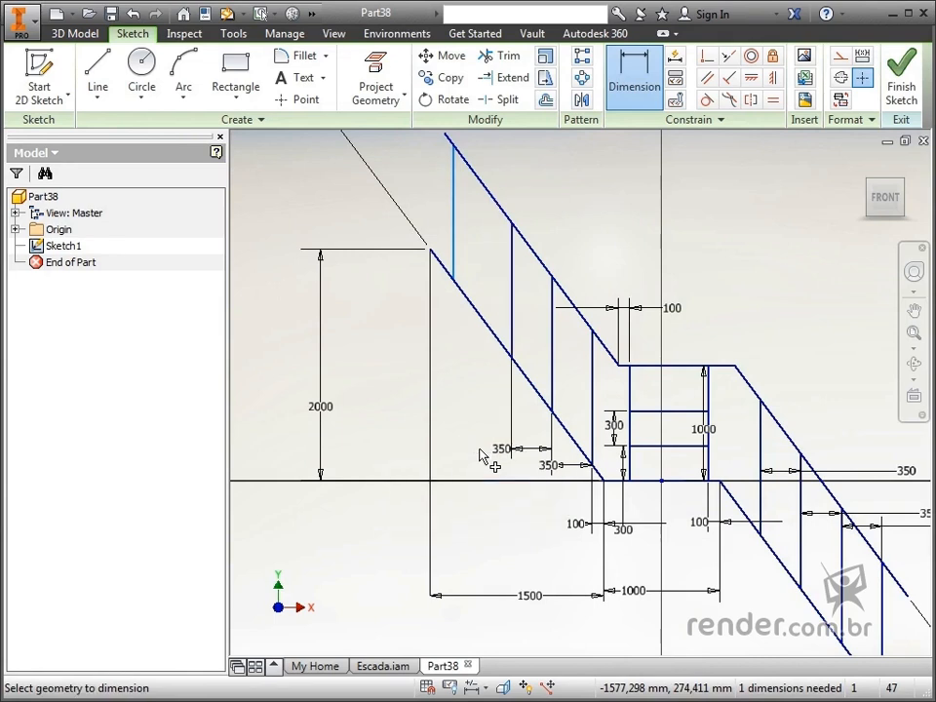
click(509, 322)
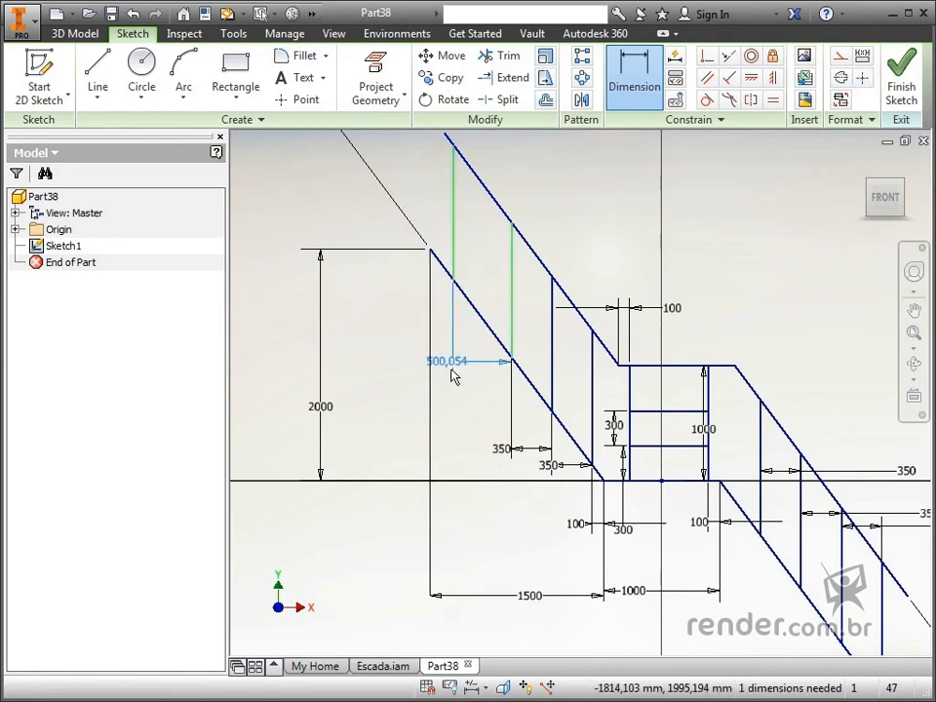
click(455, 415)
text(35)
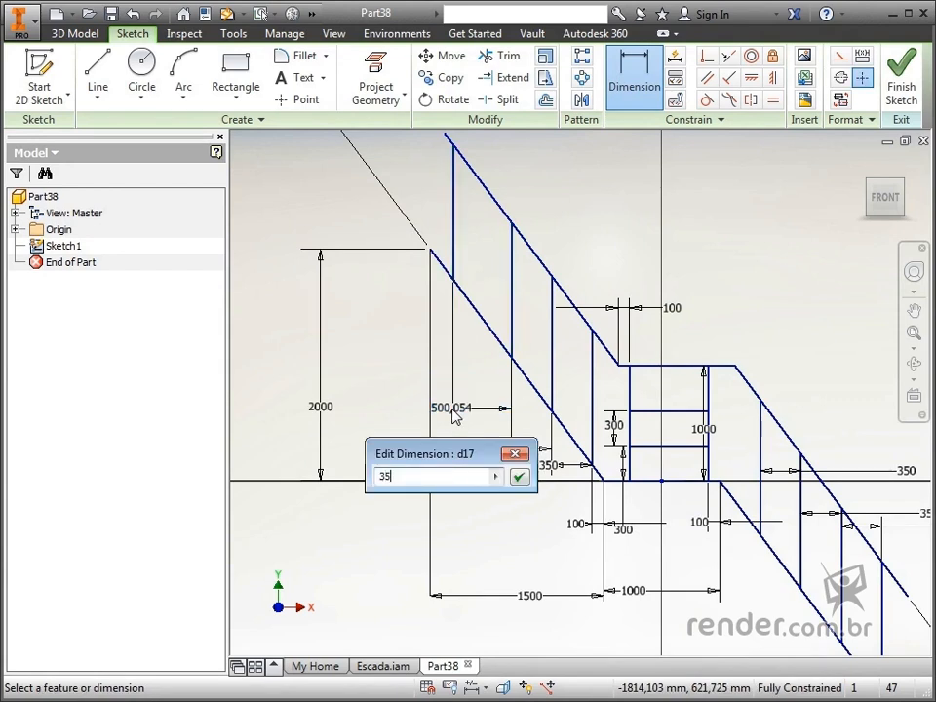
text(0)
key(Return)
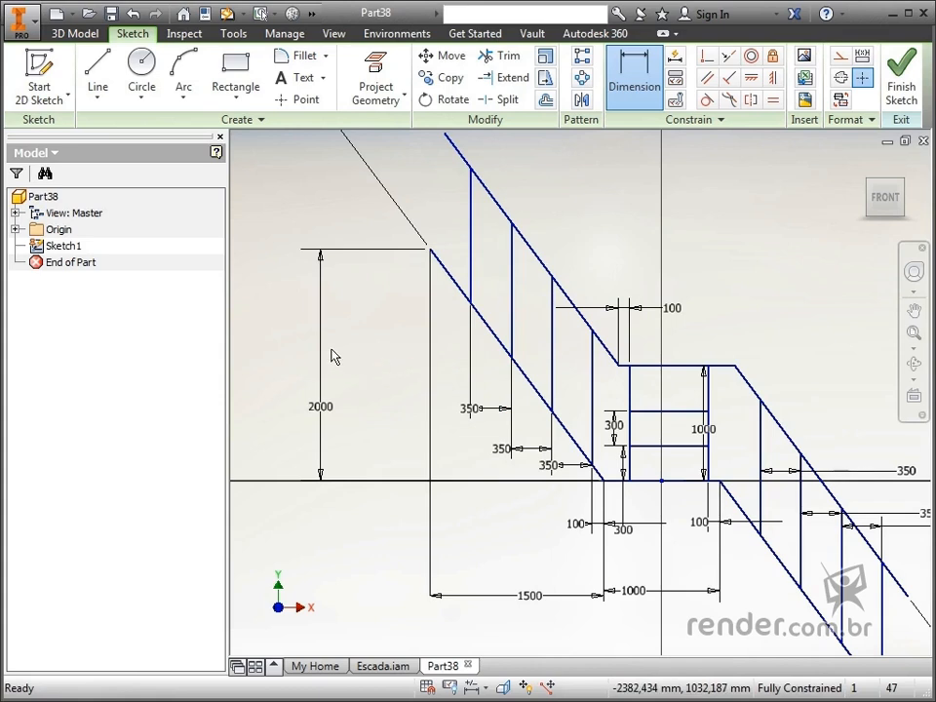
Draw a three-point arc of about 88 mm radius from the top end of the upper flight's handrail line, curving outward.
click(184, 86)
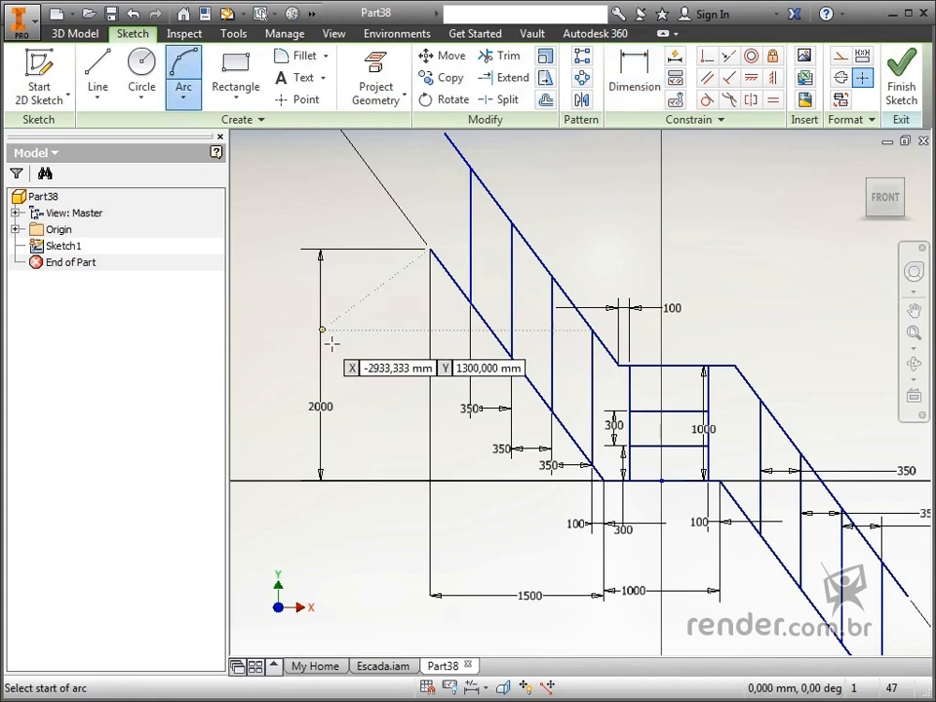
middle_drag(349, 284, 372, 377)
scroll(444, 230, up, 8)
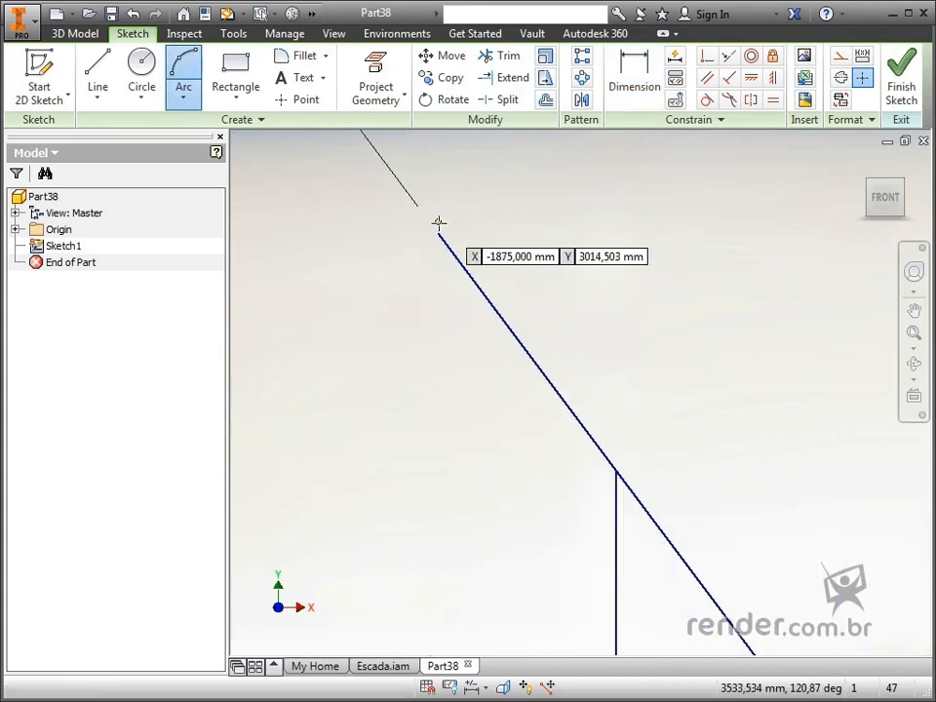
click(438, 231)
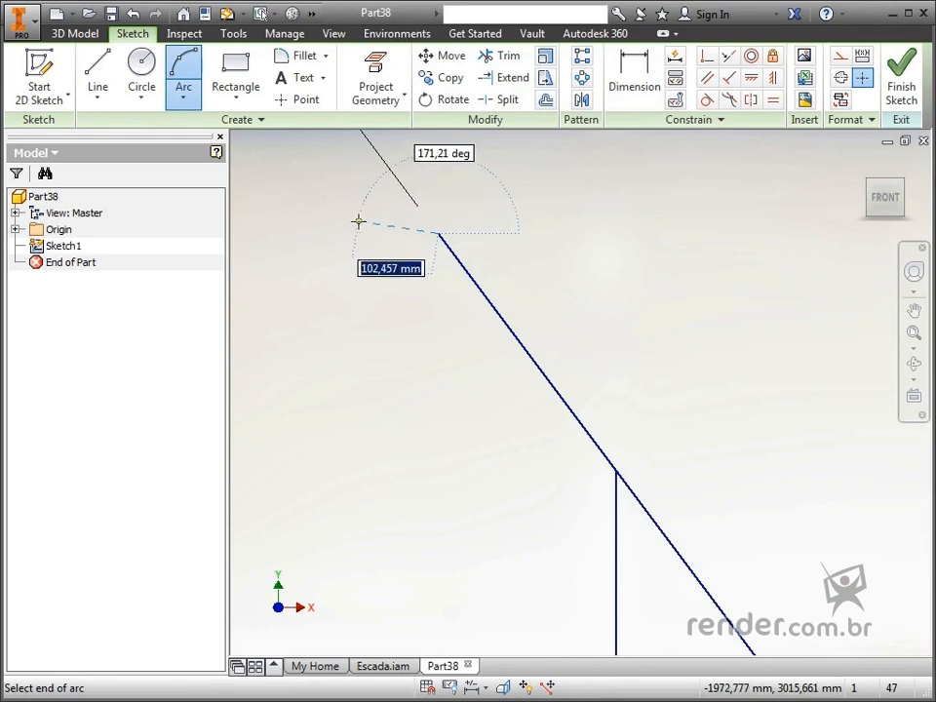
click(359, 217)
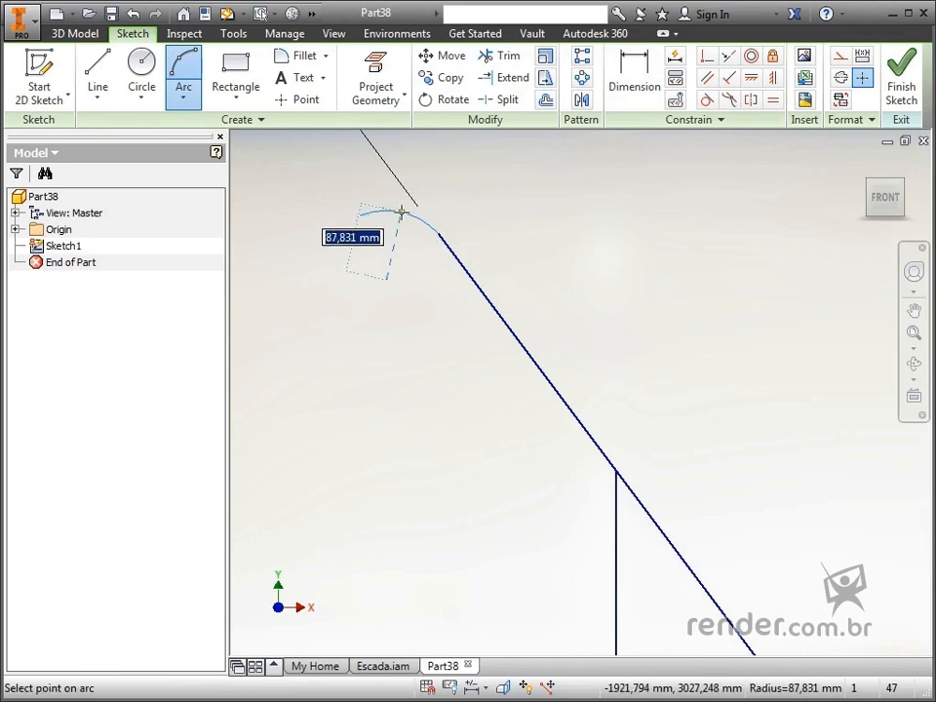
click(401, 210)
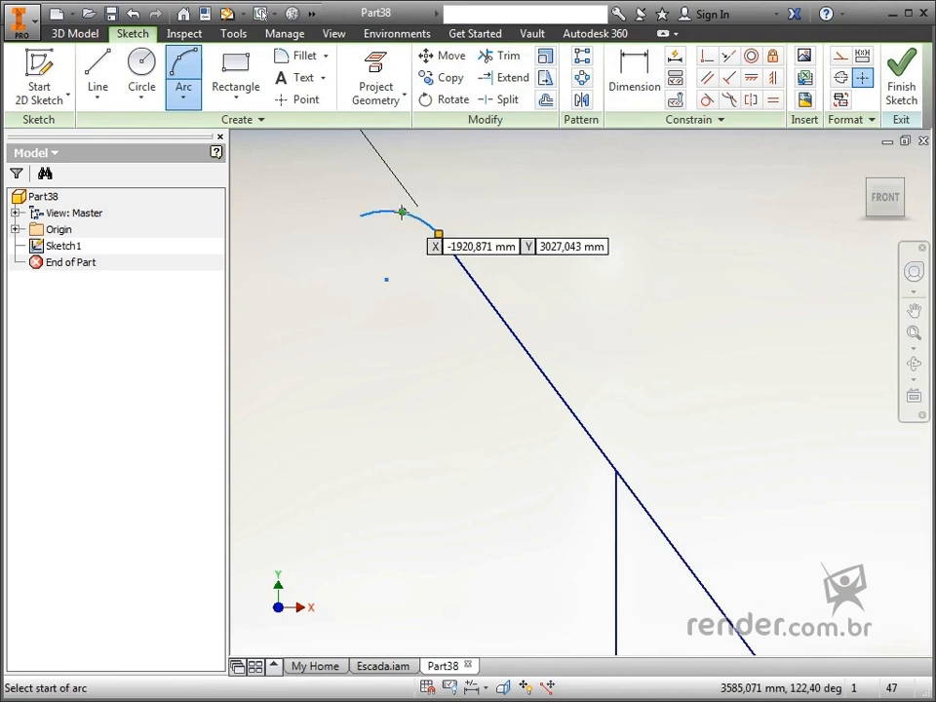
key(Escape)
Apply a tangent constraint between the new arc and the upper flight's sloped handrail line.
click(707, 100)
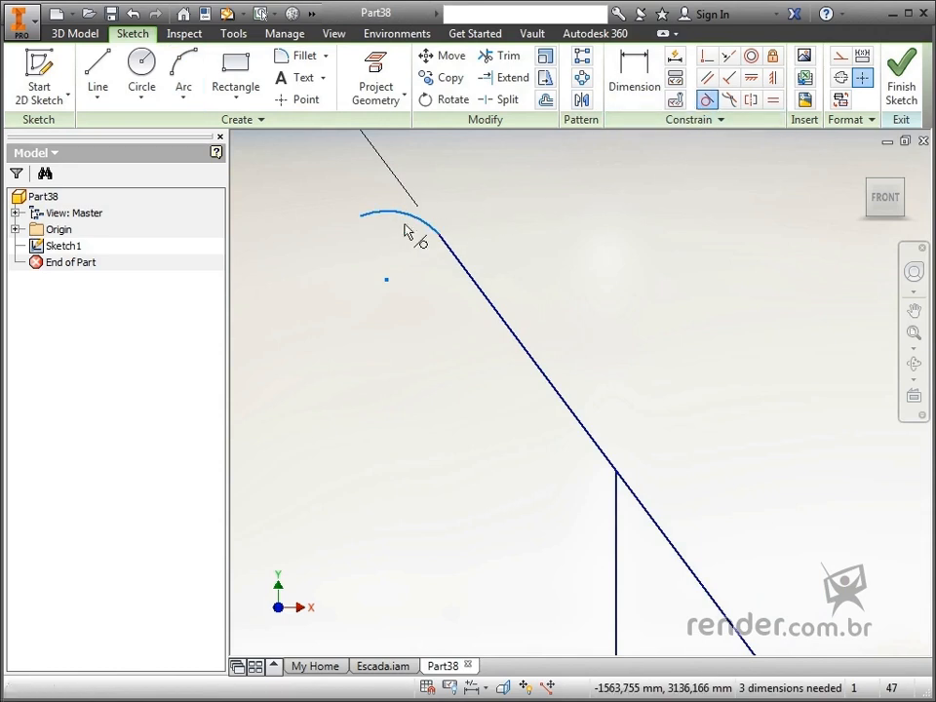
click(412, 219)
click(448, 249)
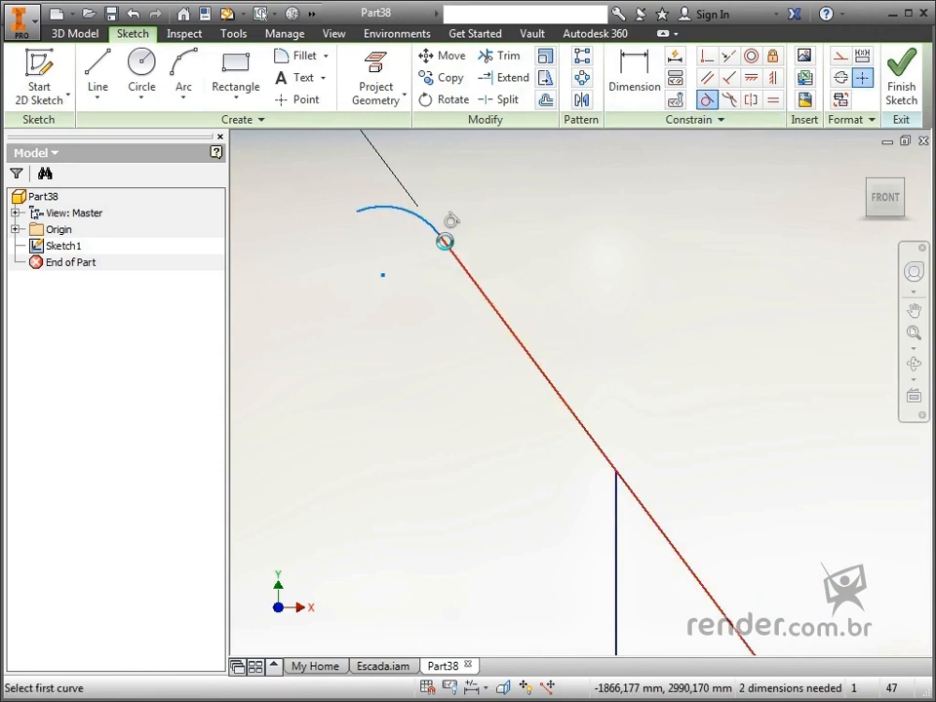
Apply a horizontal constraint between the two endpoints of the arc at the upper flight's handrail end.
key(Escape)
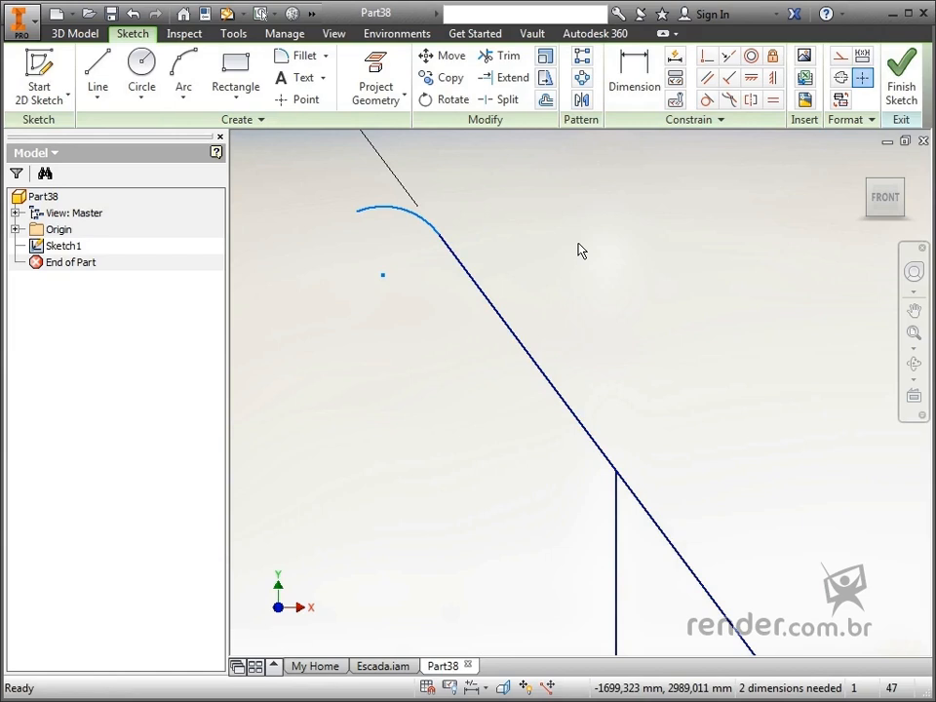
click(750, 77)
click(357, 212)
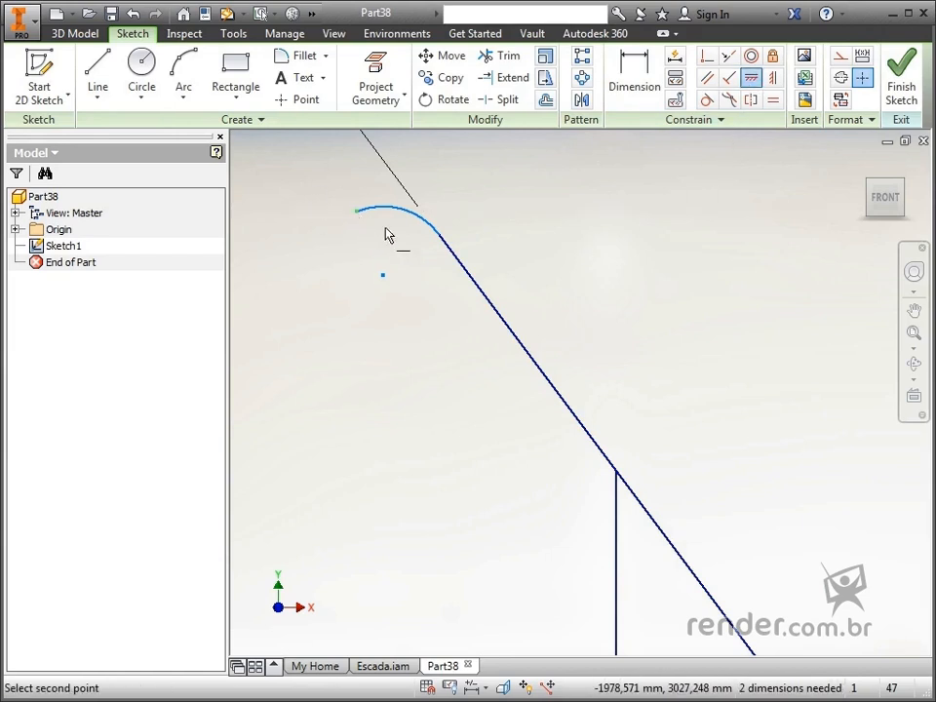
click(441, 236)
key(Escape)
middle_drag(429, 273, 428, 380)
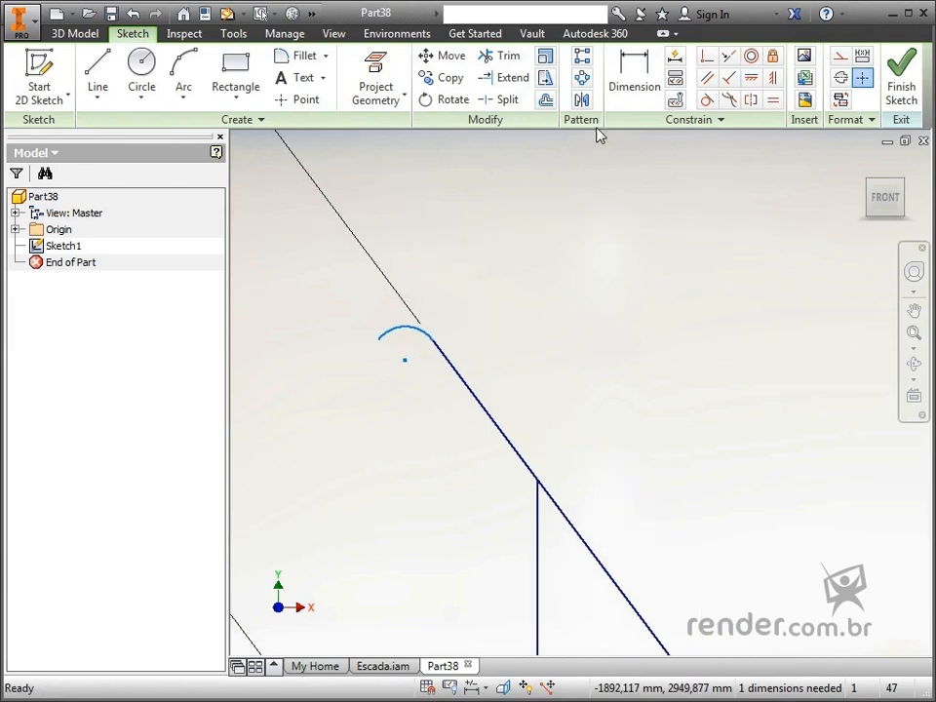
Dimension the radius of the arc at the upper flight's handrail end and set it to 100 mm.
click(618, 101)
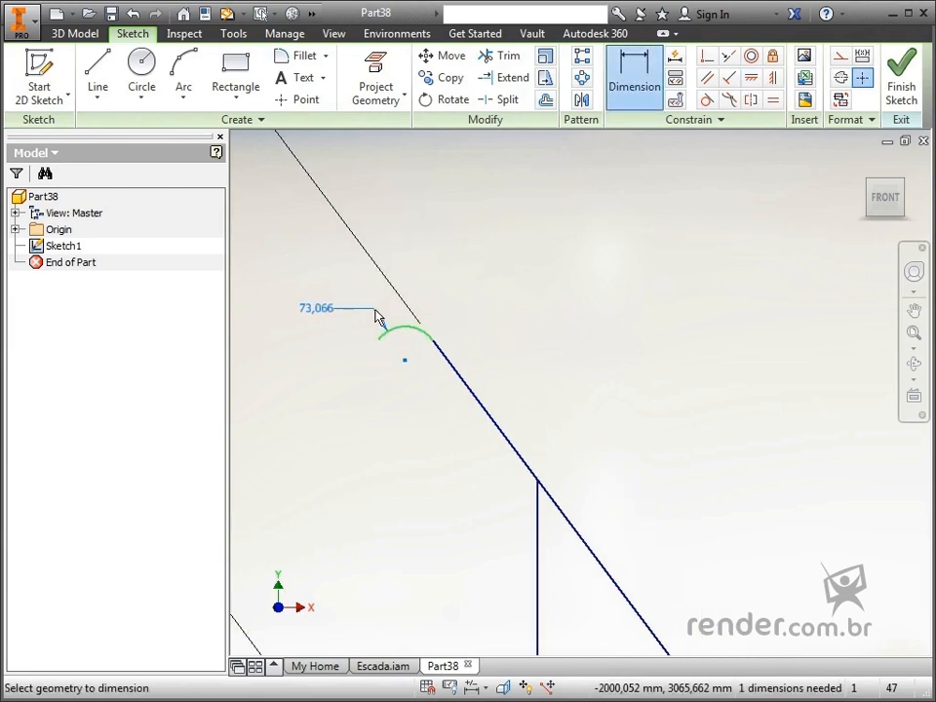
click(382, 313)
text(100)
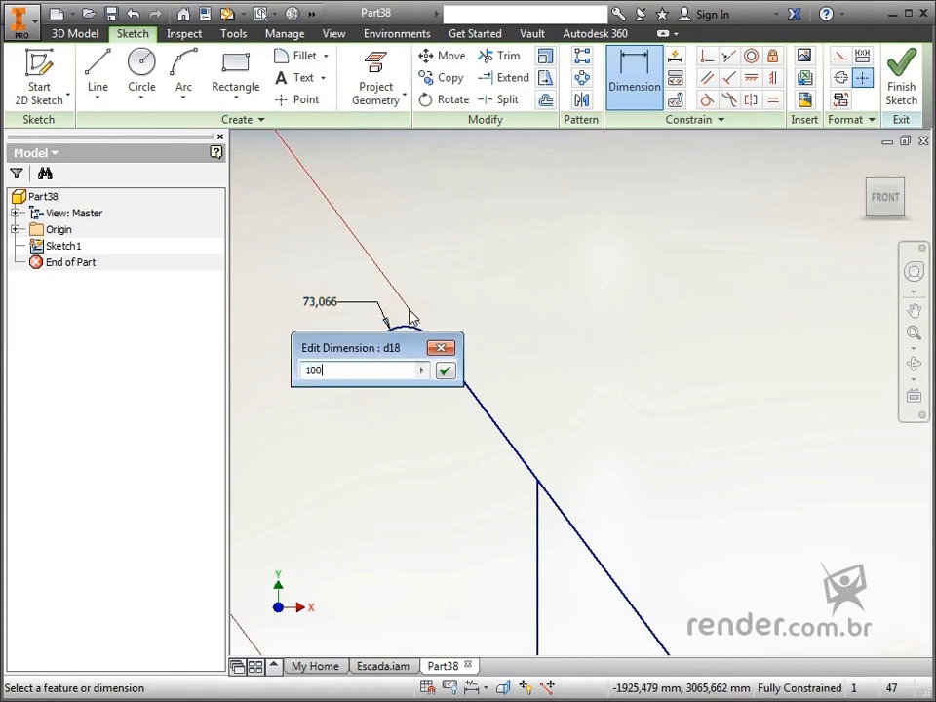
key(Return)
Draw a three-point arc about 58 mm across its ends from the bottom end of the lower flight's handrail line, curving outward.
scroll(412, 317, down, 5)
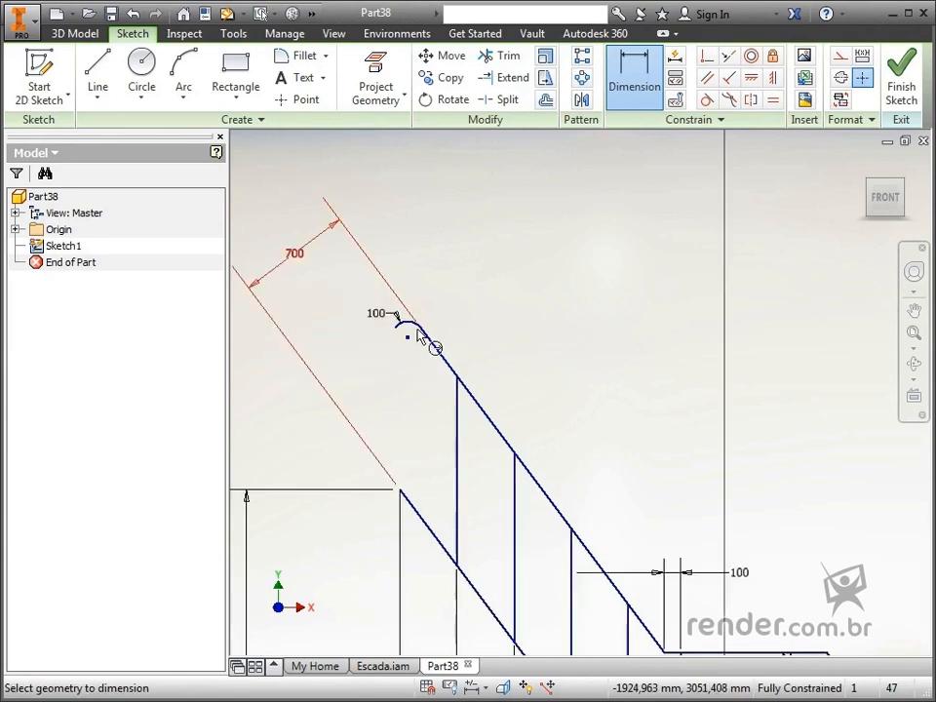
middle_drag(618, 452, 462, 443)
scroll(440, 480, up, 5)
scroll(438, 480, up, 3)
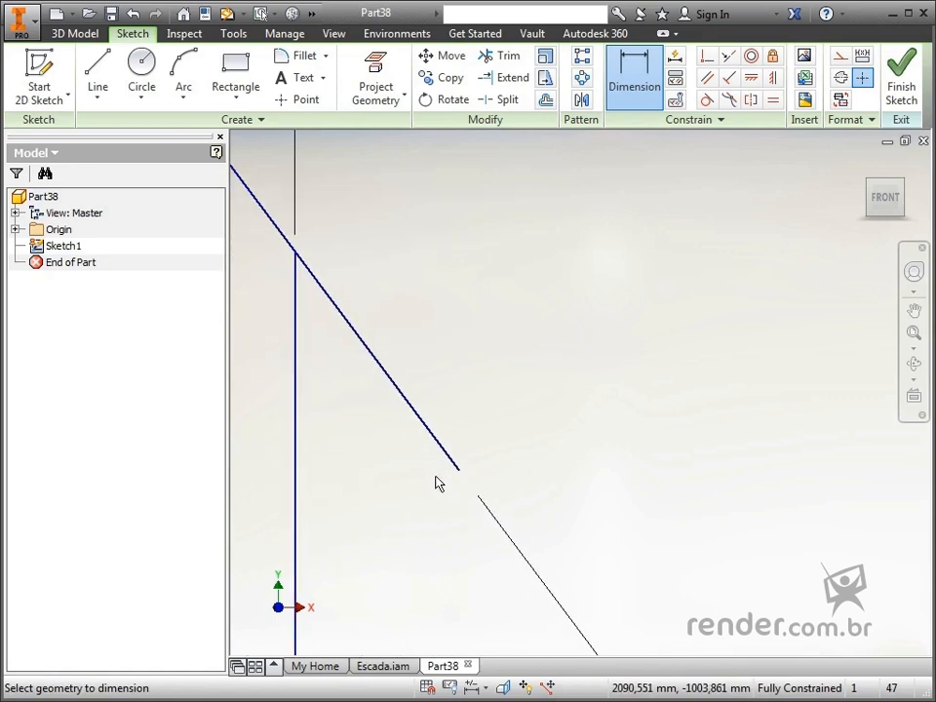
click(183, 70)
scroll(544, 499, up, 3)
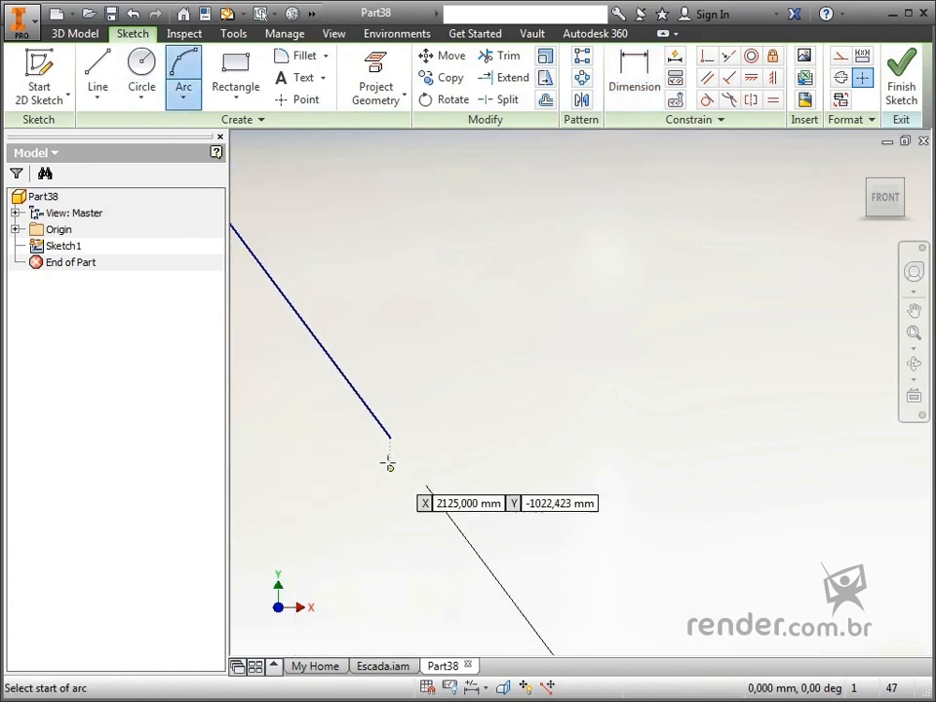
click(388, 438)
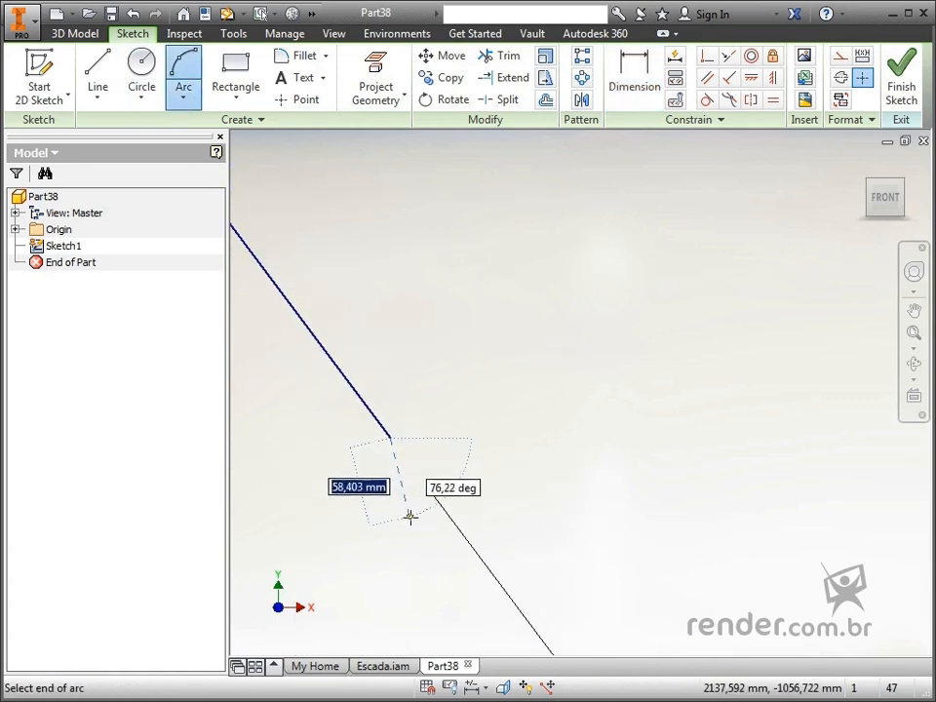
click(414, 516)
click(426, 495)
Apply a tangent constraint between the new arc and the lower flight's sloped handrail line.
click(706, 99)
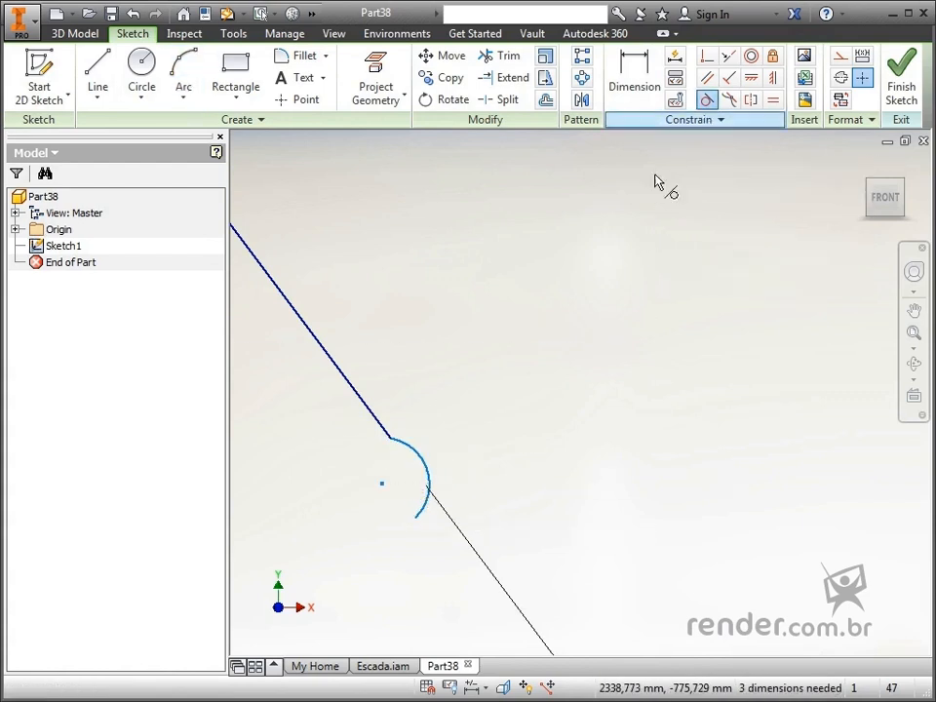
click(417, 466)
click(385, 436)
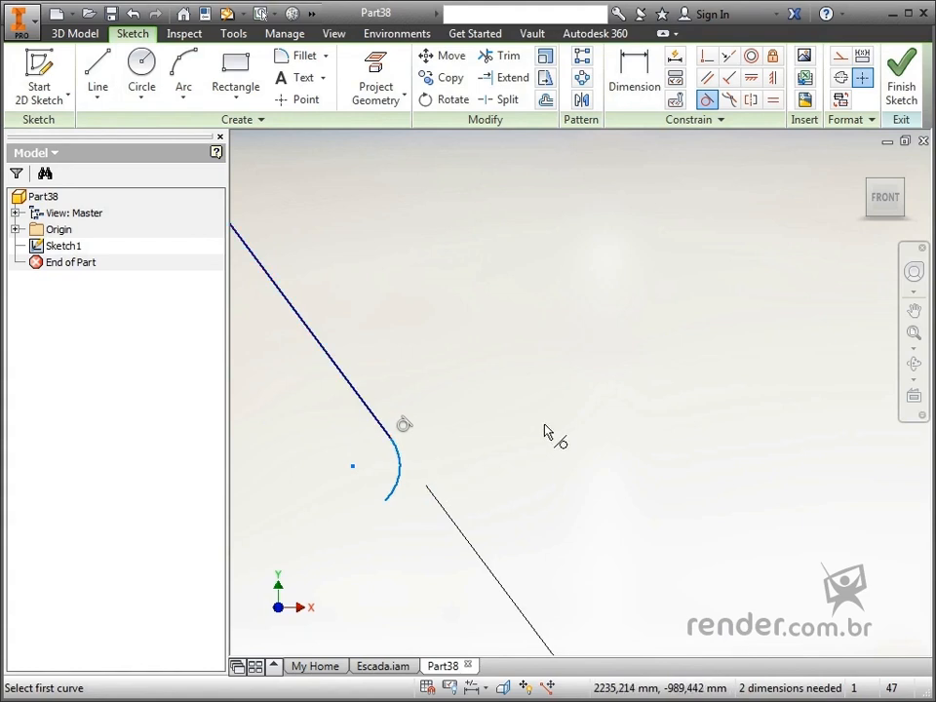
key(Escape)
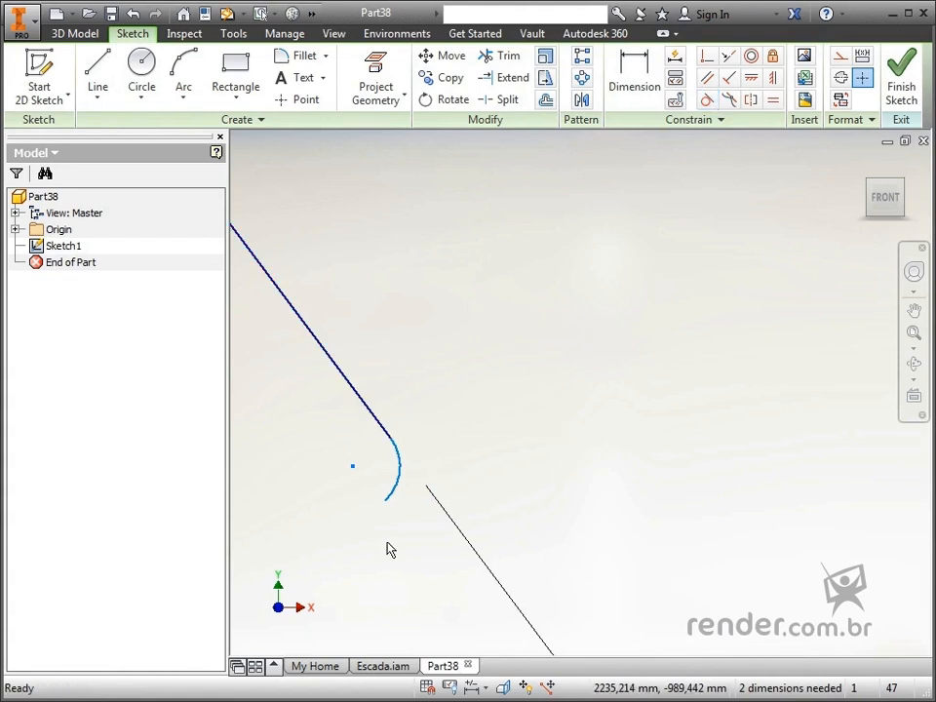
Apply a vertical constraint between the two endpoints of the arc at the lower flight's handrail end.
click(773, 77)
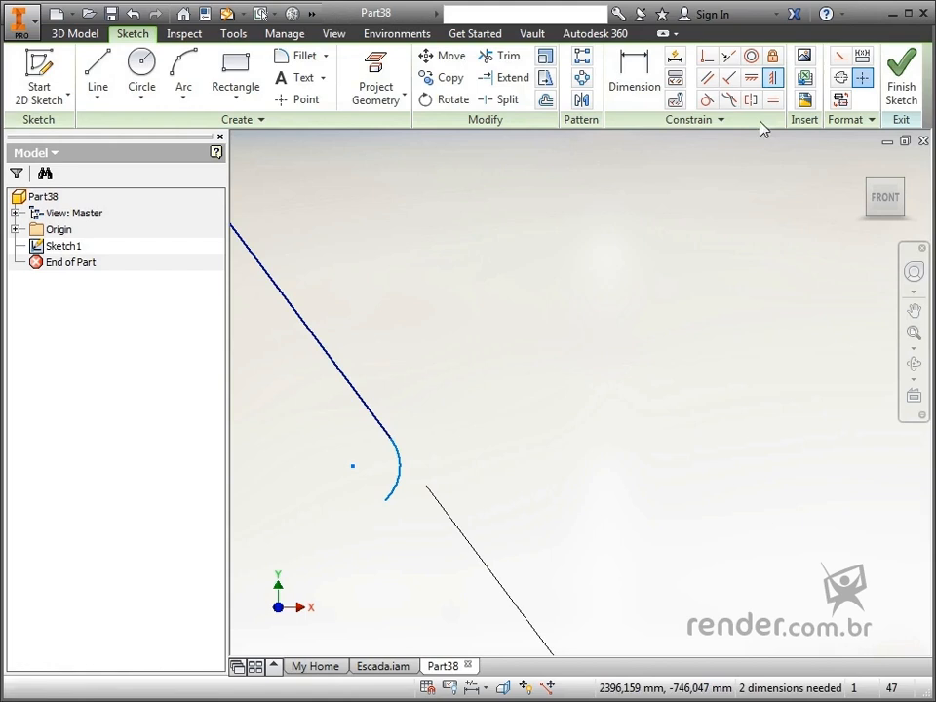
click(387, 501)
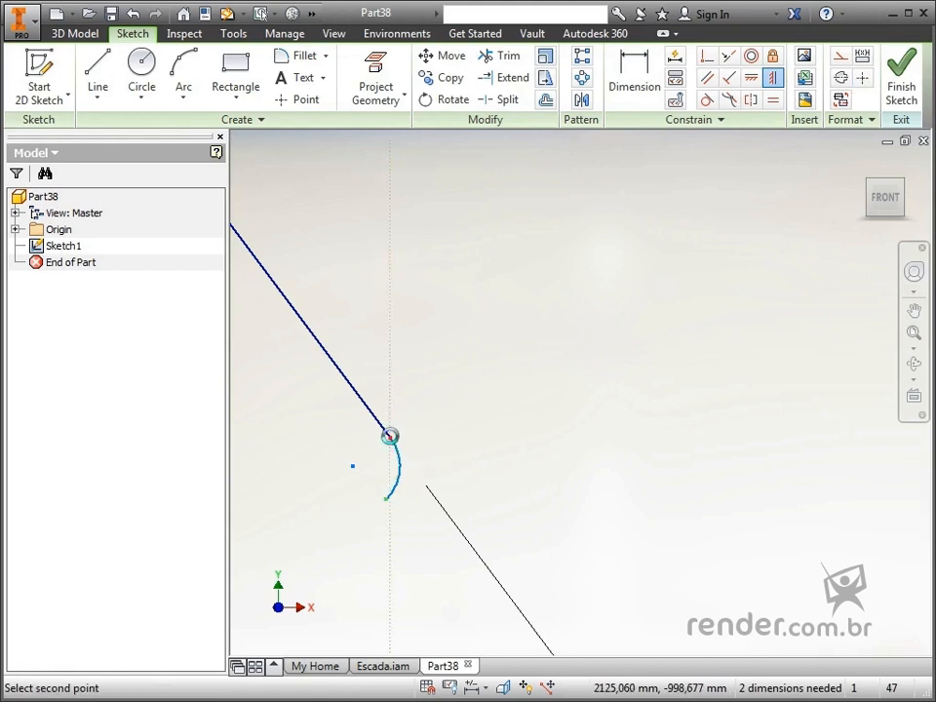
click(391, 444)
Dimension the lower end arc's radius, set it to 100 mm, and finish the railing sketch.
click(634, 78)
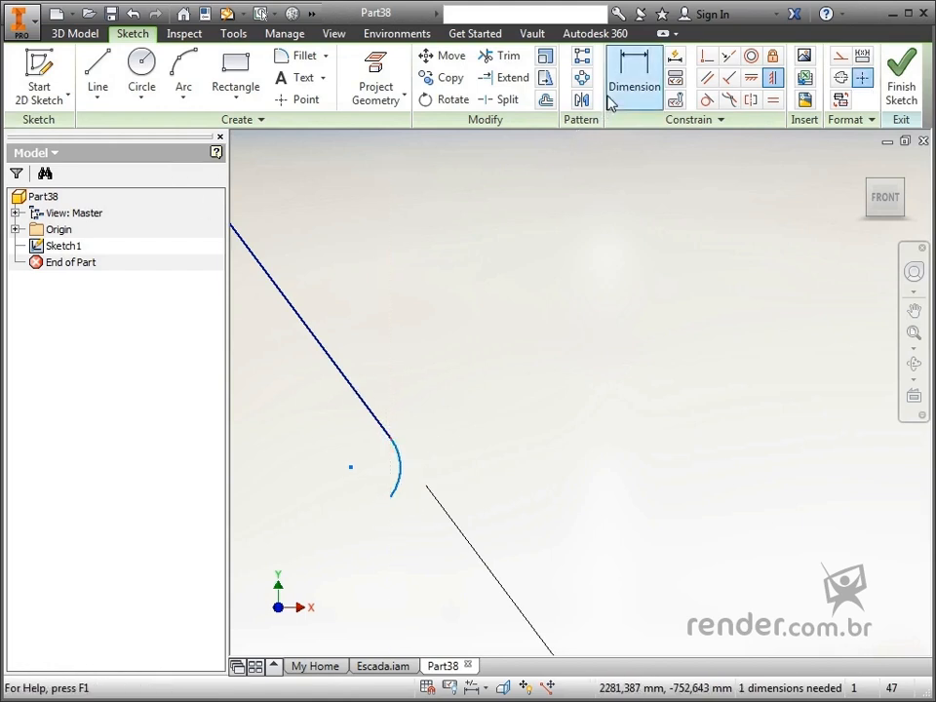
click(401, 473)
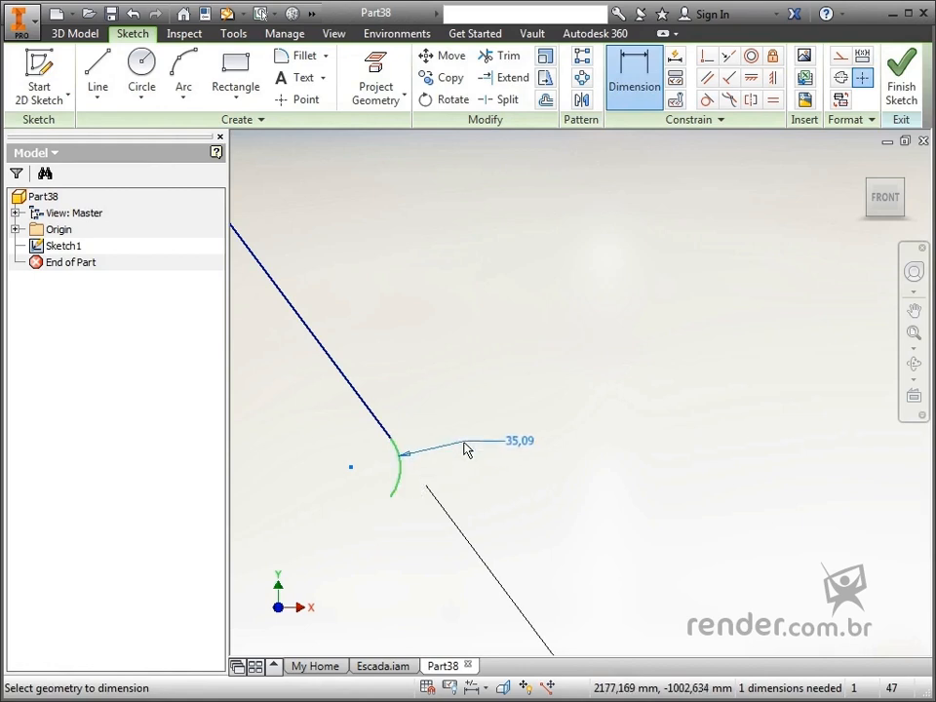
click(469, 449)
text(100)
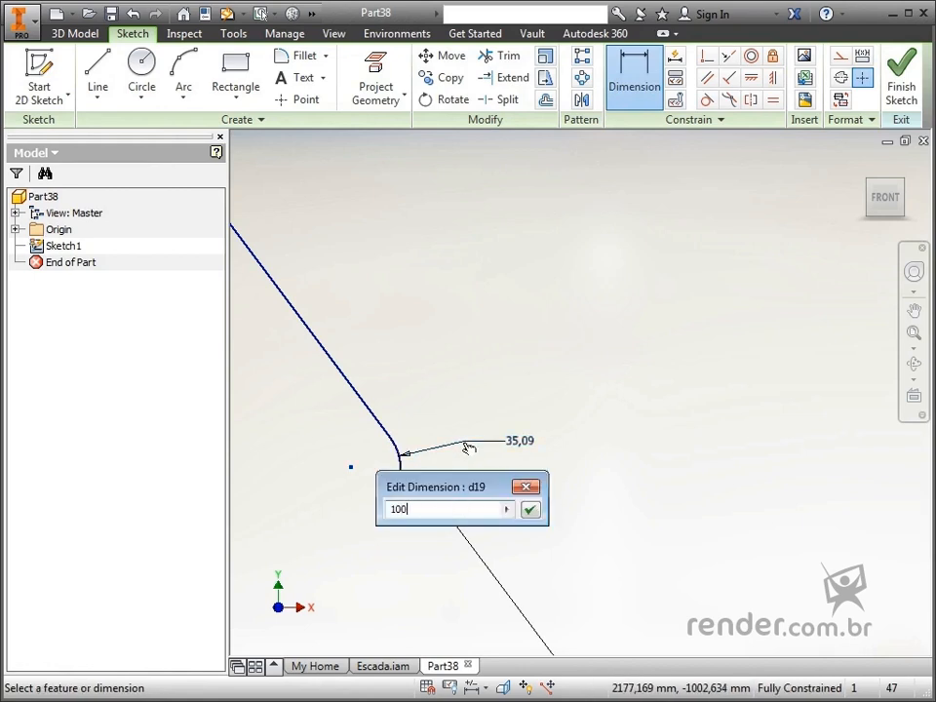
key(Return)
scroll(472, 456, up, 5)
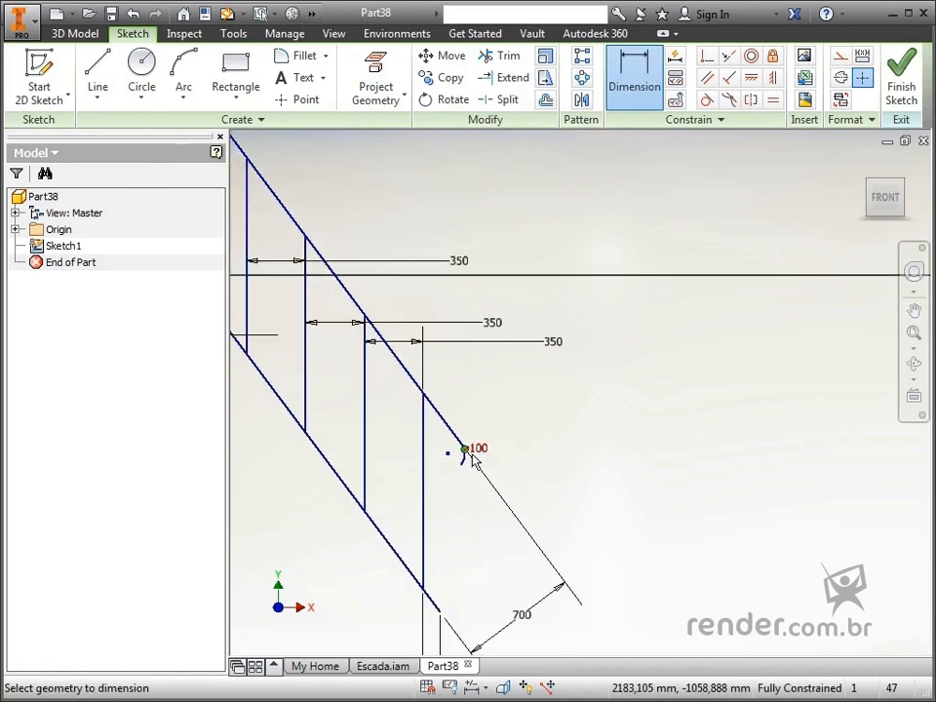
key(Home)
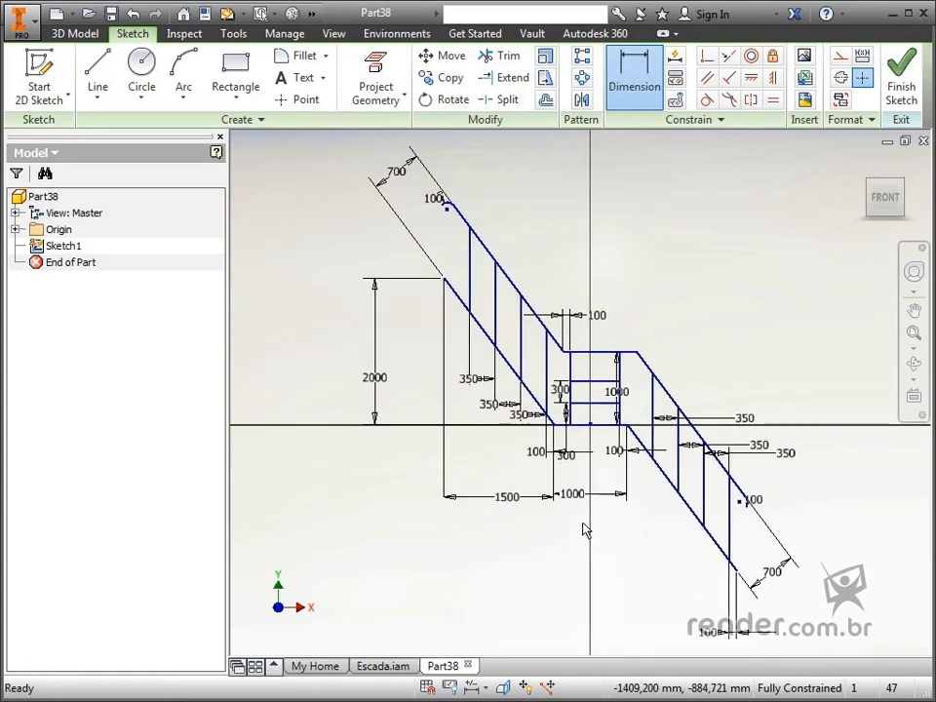
click(892, 102)
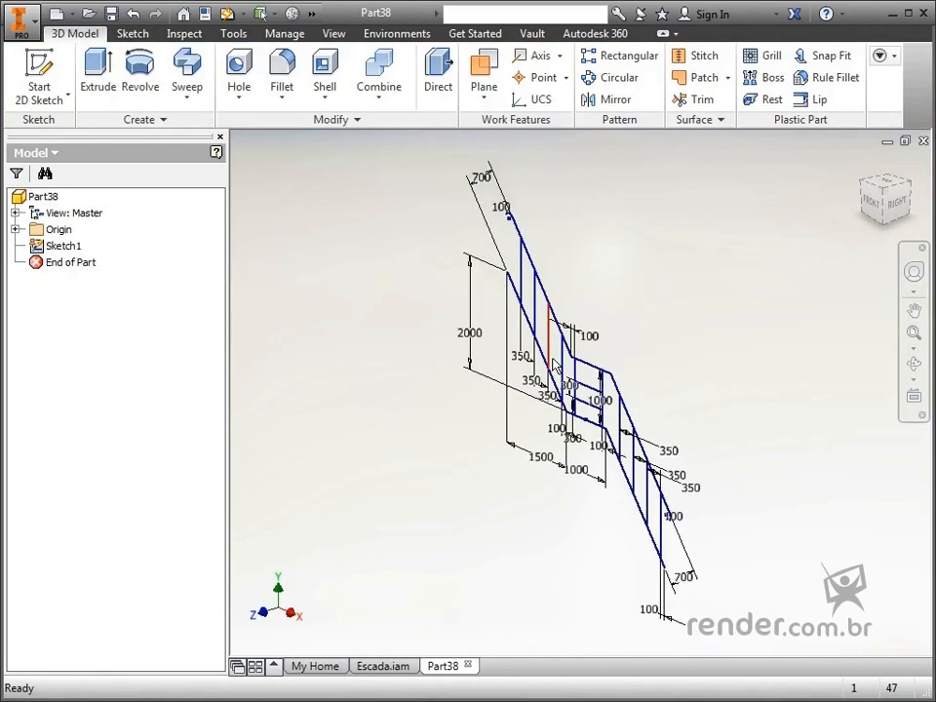
Create a work plane parallel to the XY Plane, offset in the negative direction behind the railing sketch.
click(484, 76)
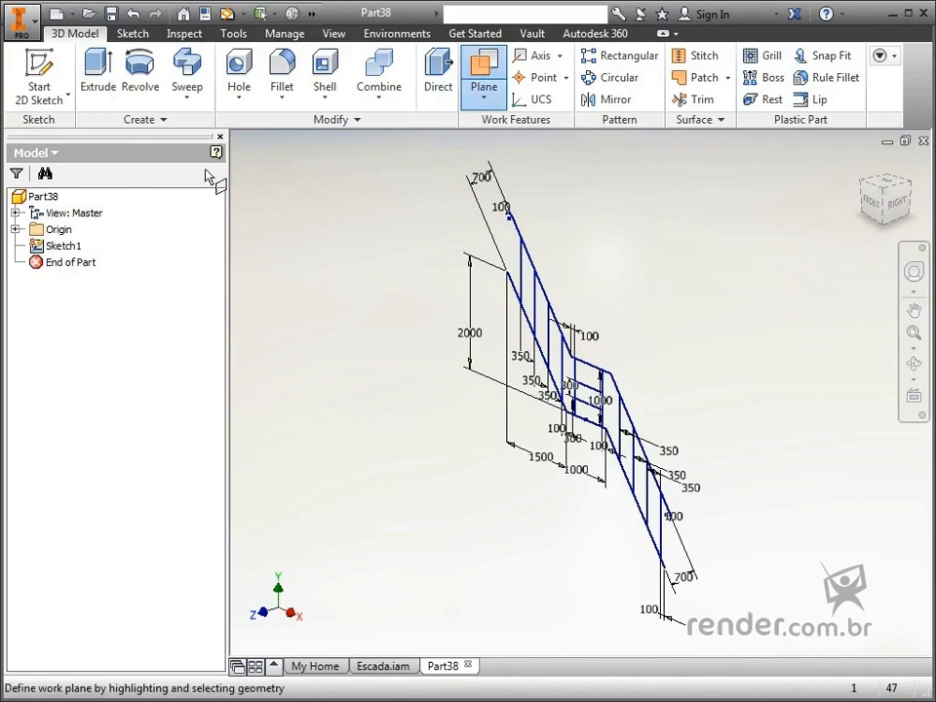
click(15, 229)
click(80, 278)
drag(499, 451, 518, 441)
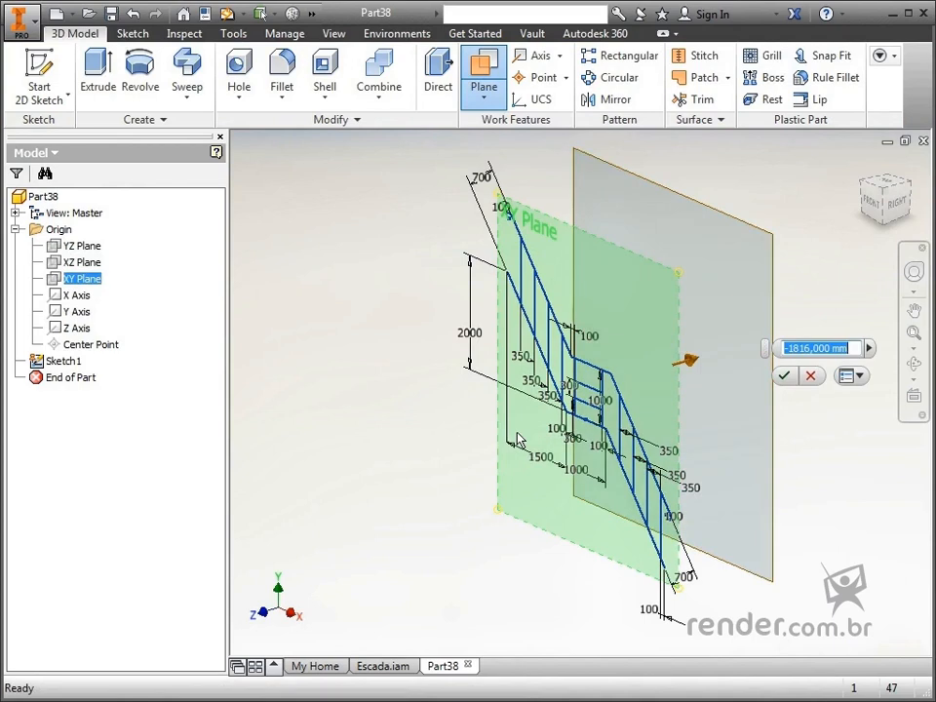
text(-120)
key(Return)
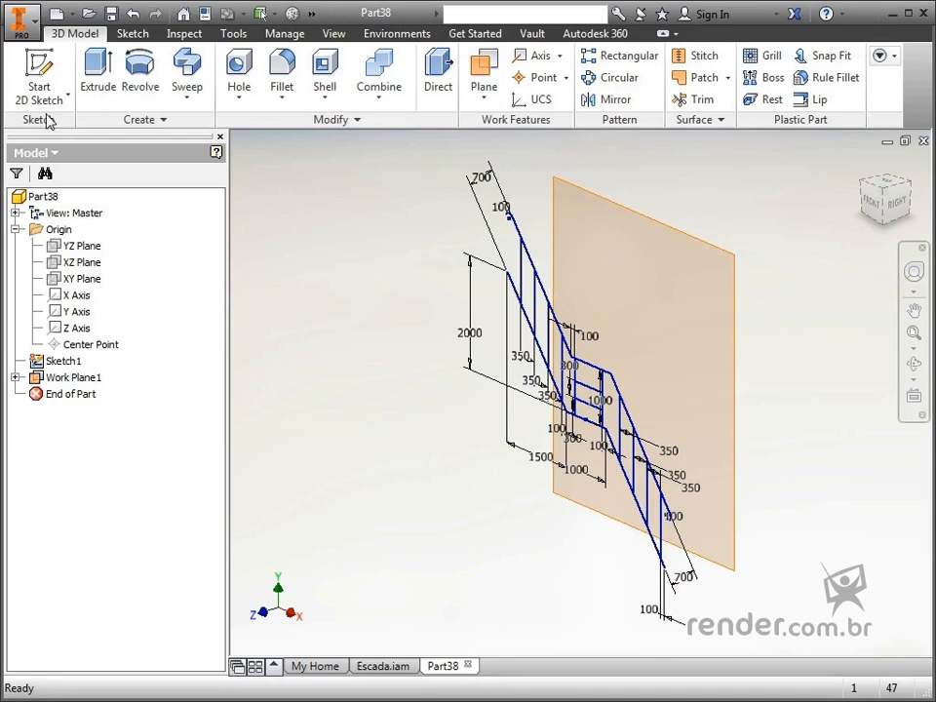
Start a new 2D sketch on the offset work plane.
click(39, 73)
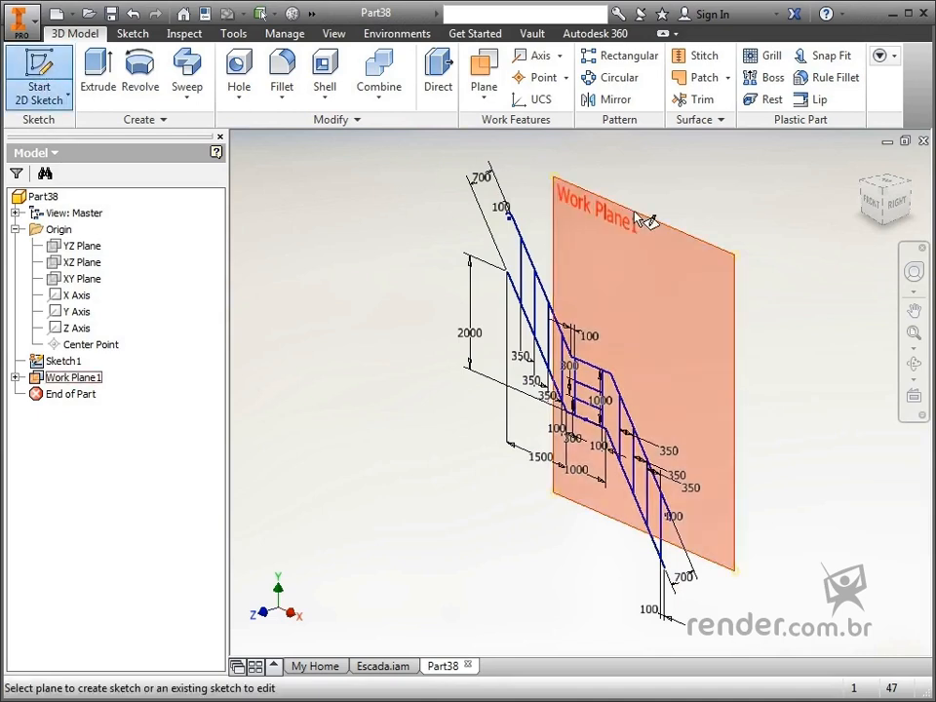
click(643, 231)
click(901, 188)
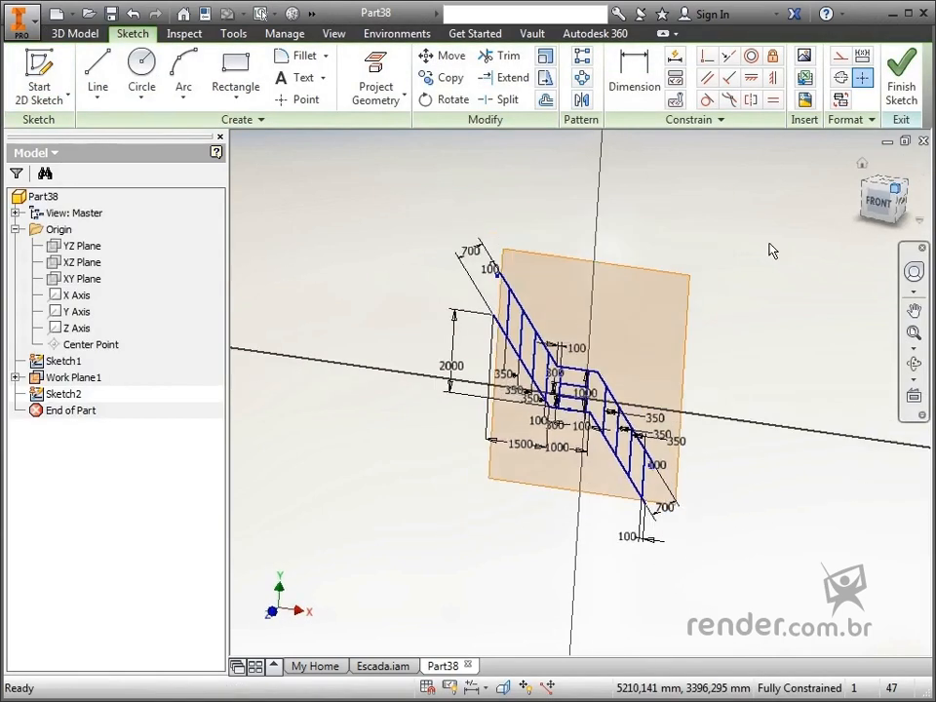
Project the upper flight's end arc, sloped rails and vertical posts from the first sketch into the new sketch.
click(375, 82)
scroll(528, 257, up, 2)
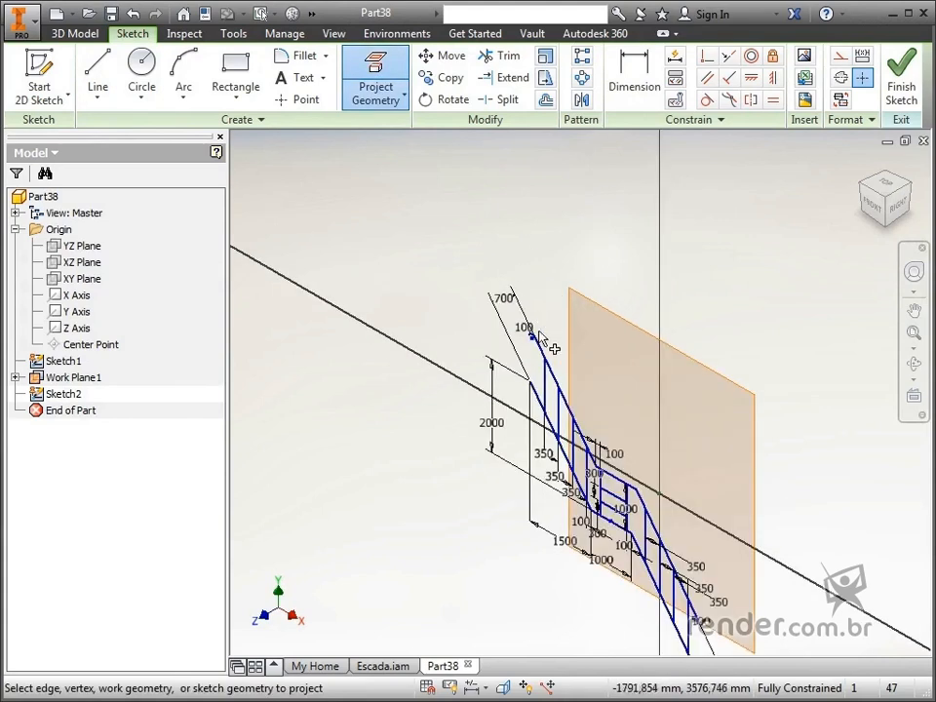
scroll(541, 310, up, 5)
click(550, 355)
click(571, 433)
click(537, 502)
middle_drag(519, 619, 460, 421)
click(558, 386)
click(609, 474)
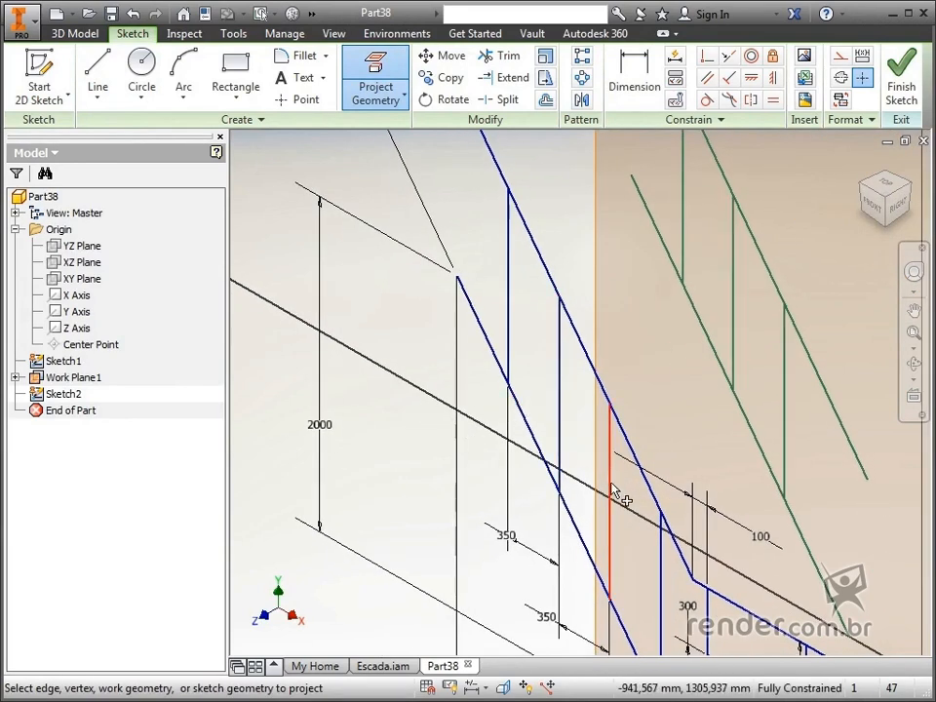
Project the landing's top and bottom lines, posts and two intermediate horizontal rails into the new sketch.
middle_drag(642, 566, 575, 390)
click(596, 393)
click(574, 399)
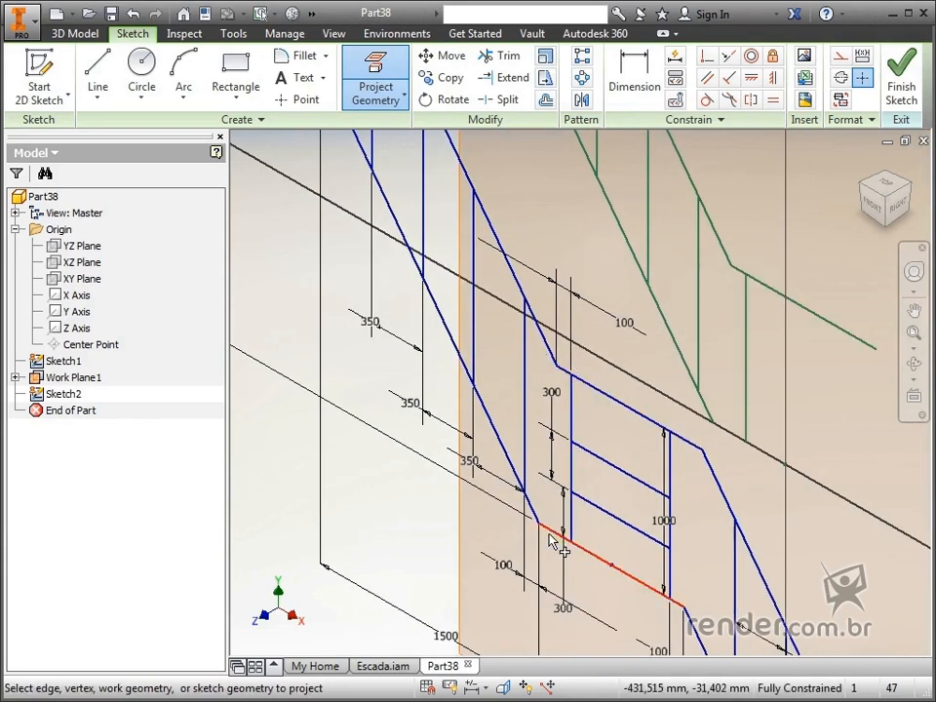
click(600, 567)
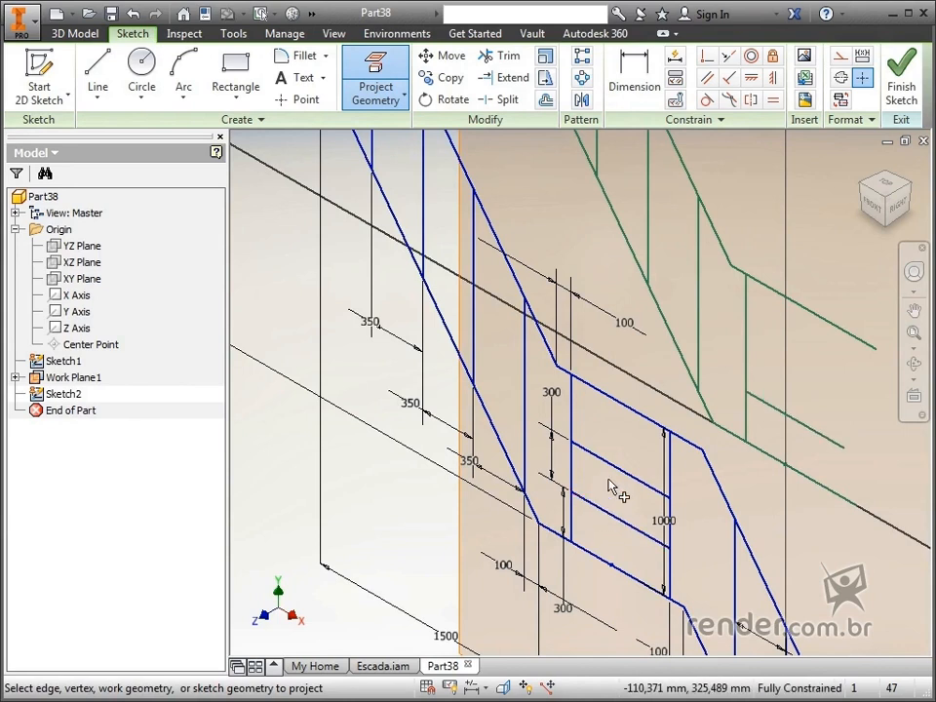
click(617, 472)
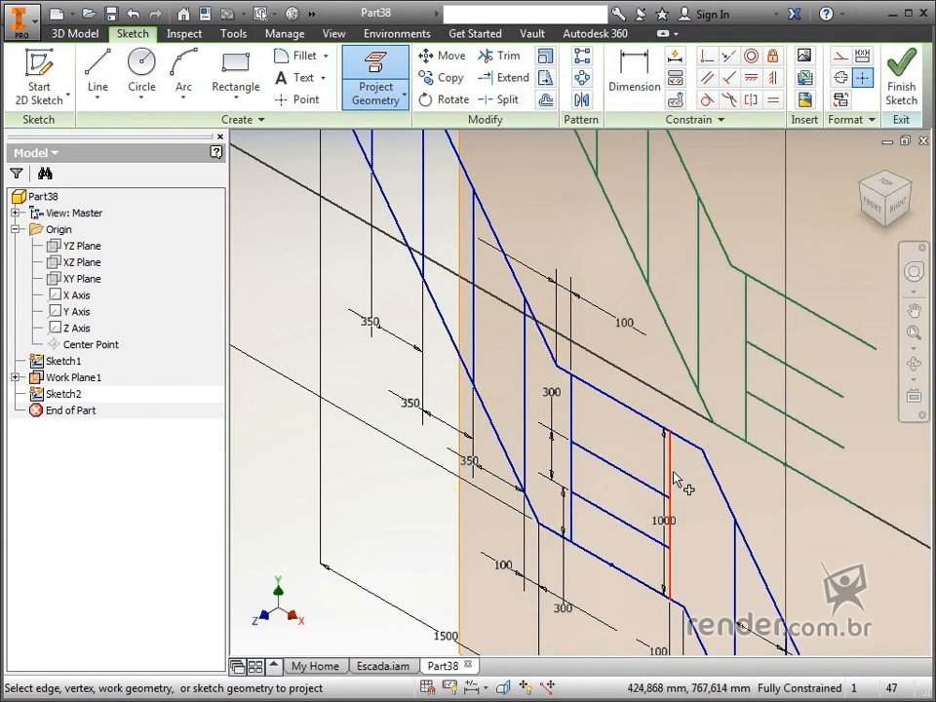
Project the lower flight's sloped rails, vertical posts and end arc into the new sketch.
mouse_move(637, 535)
middle_down()
mouse_move(484, 344)
mouse_move(432, 296)
middle_up()
click(527, 390)
click(578, 475)
click(631, 563)
middle_drag(614, 566, 486, 328)
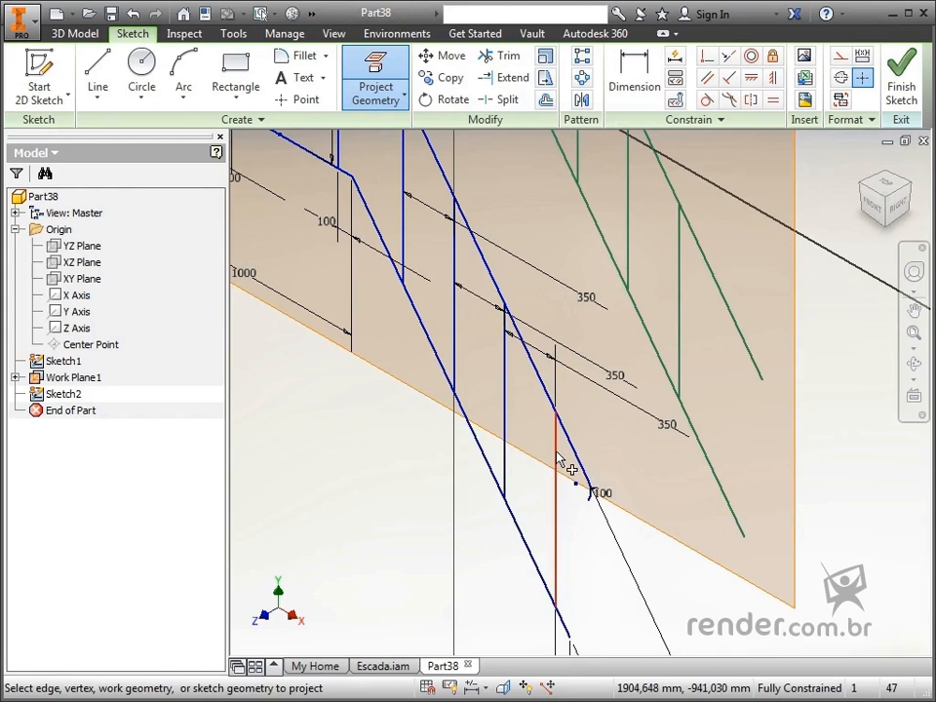
scroll(599, 492, up, 3)
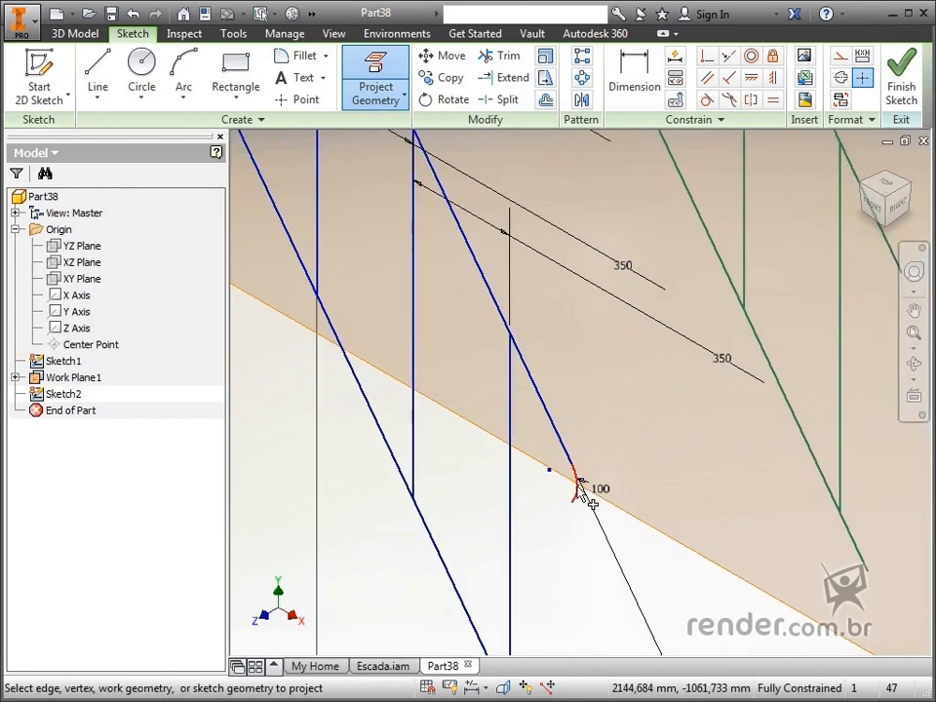
scroll(585, 497, down, 3)
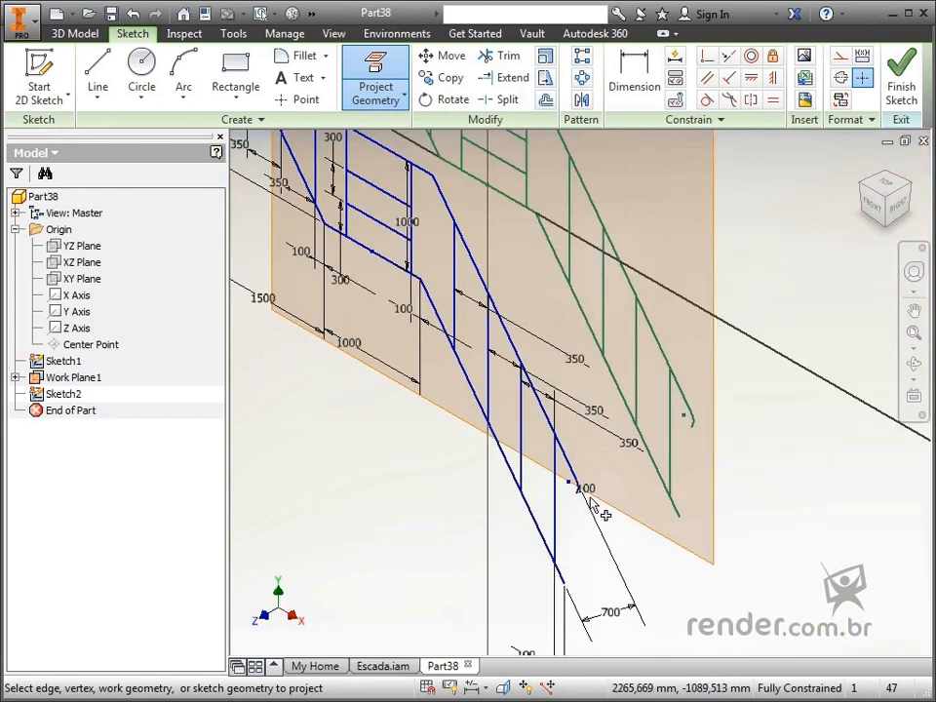
key(Escape)
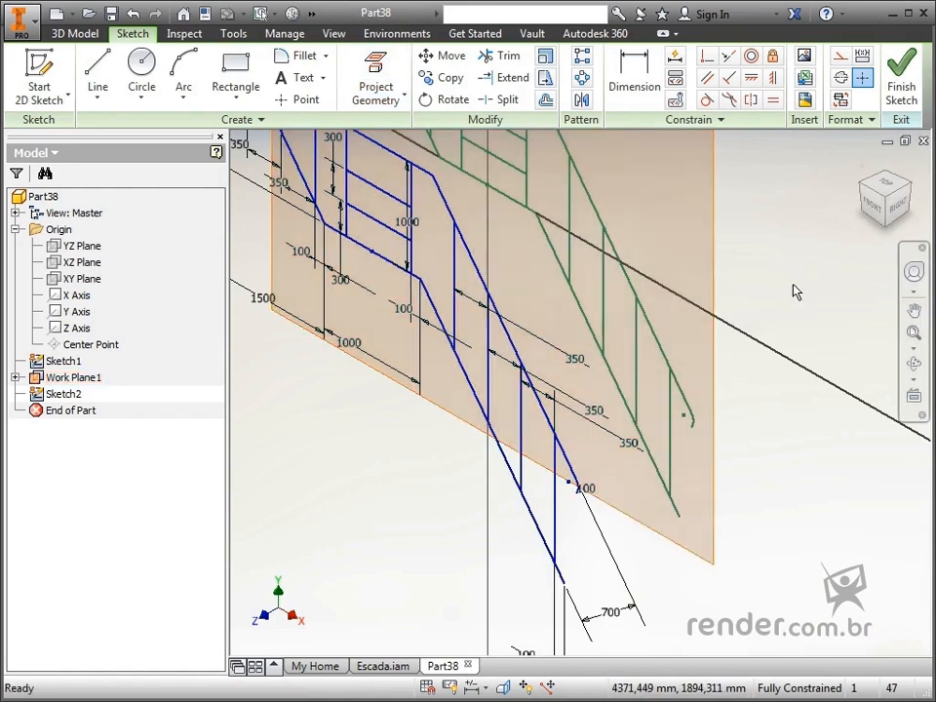
scroll(794, 290, down, 5)
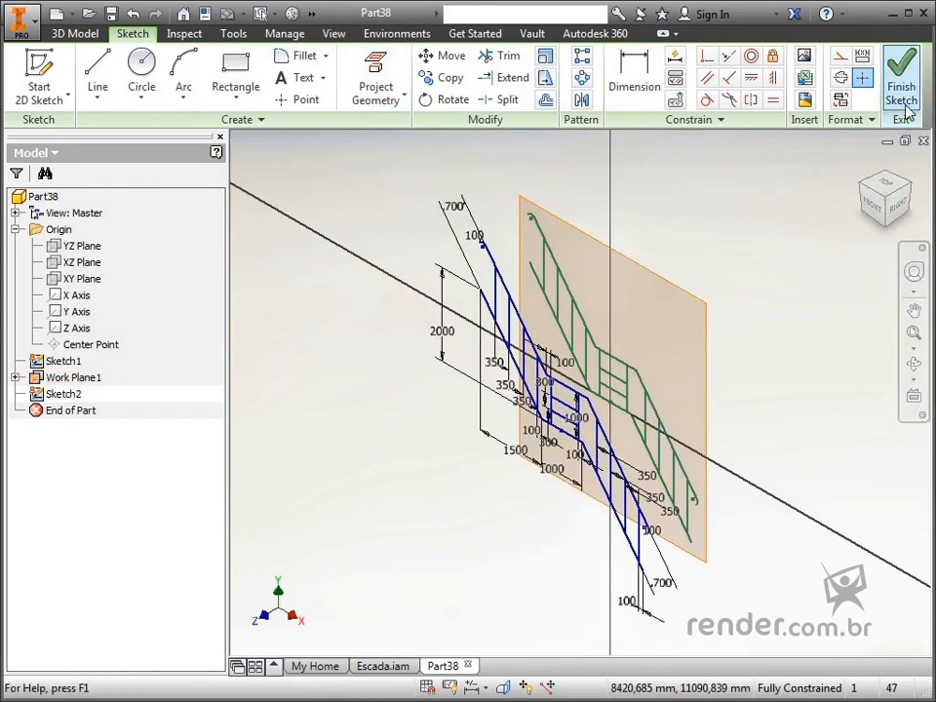
Finish the projected sketch and hide the offset work plane it lies on.
click(902, 93)
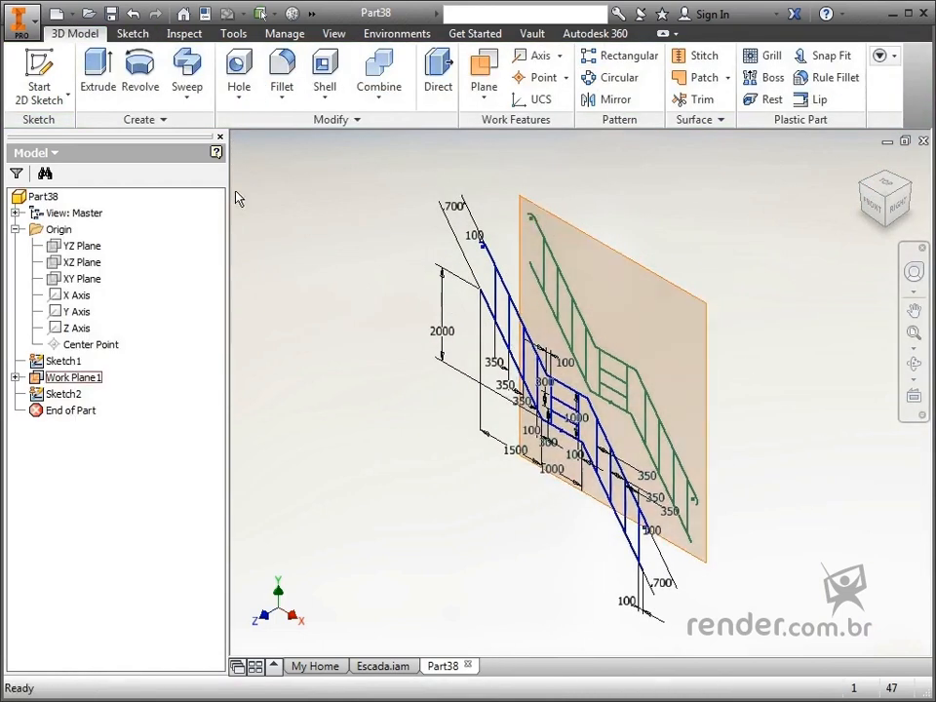
click(16, 229)
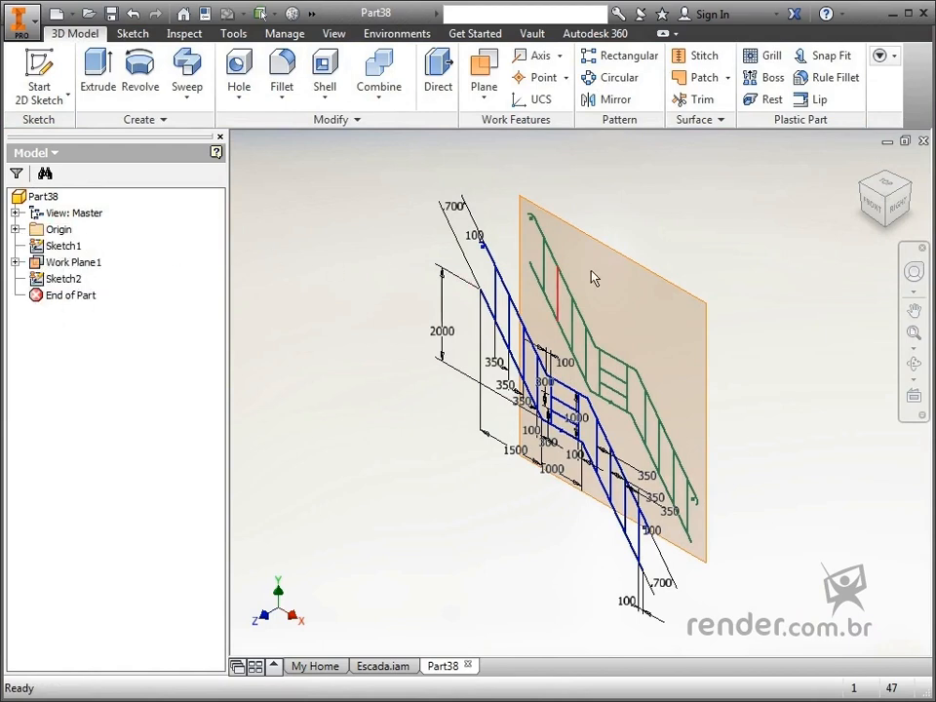
click(657, 275)
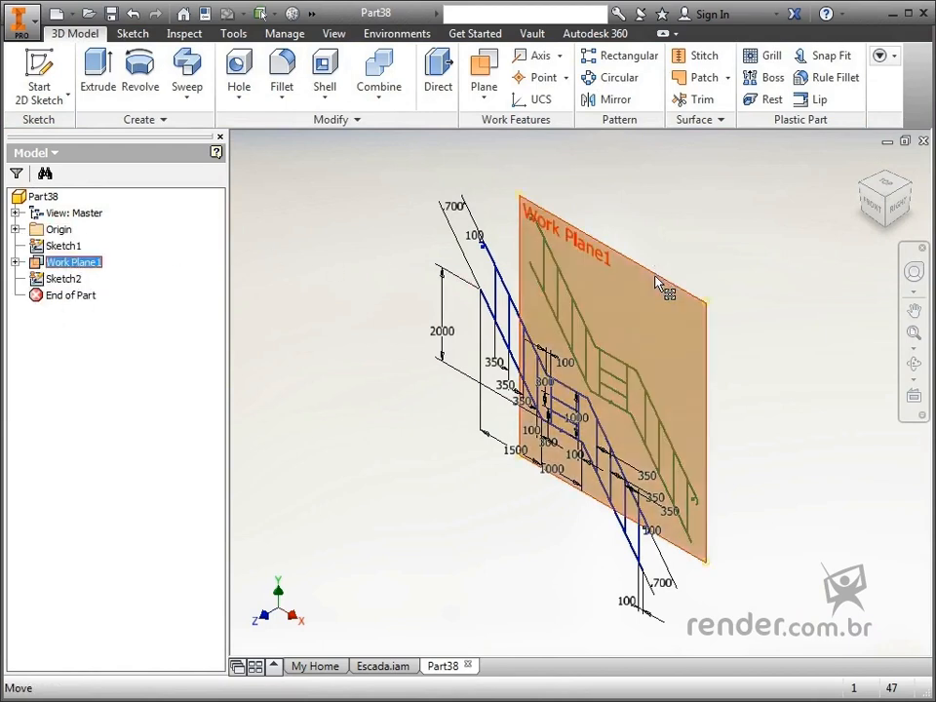
right_click(657, 282)
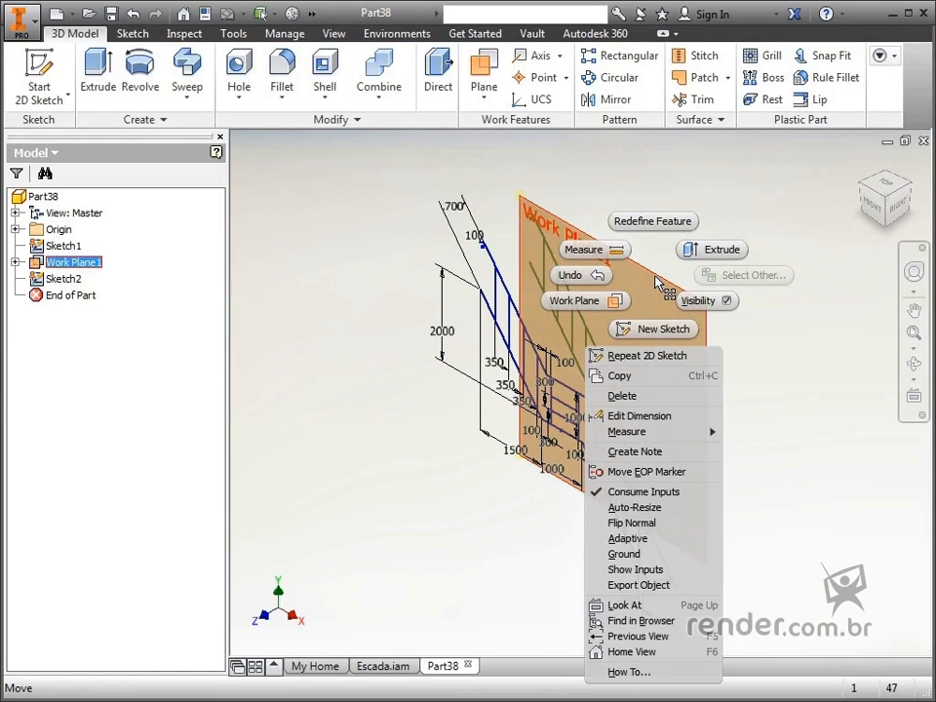
click(705, 302)
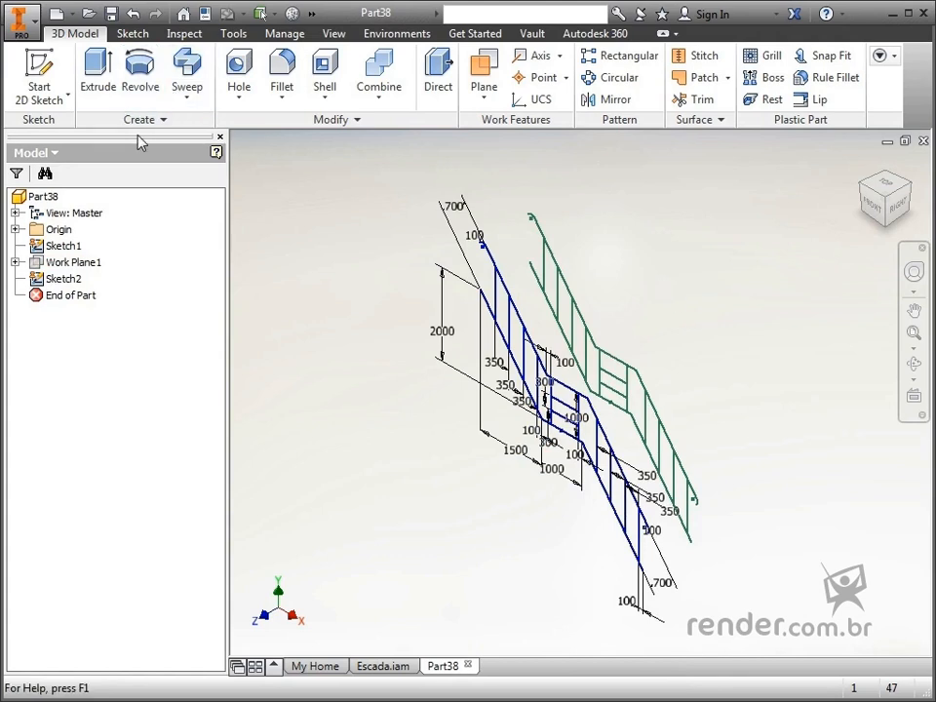
Save the part as Esqueleto in the Peças folder.
click(114, 17)
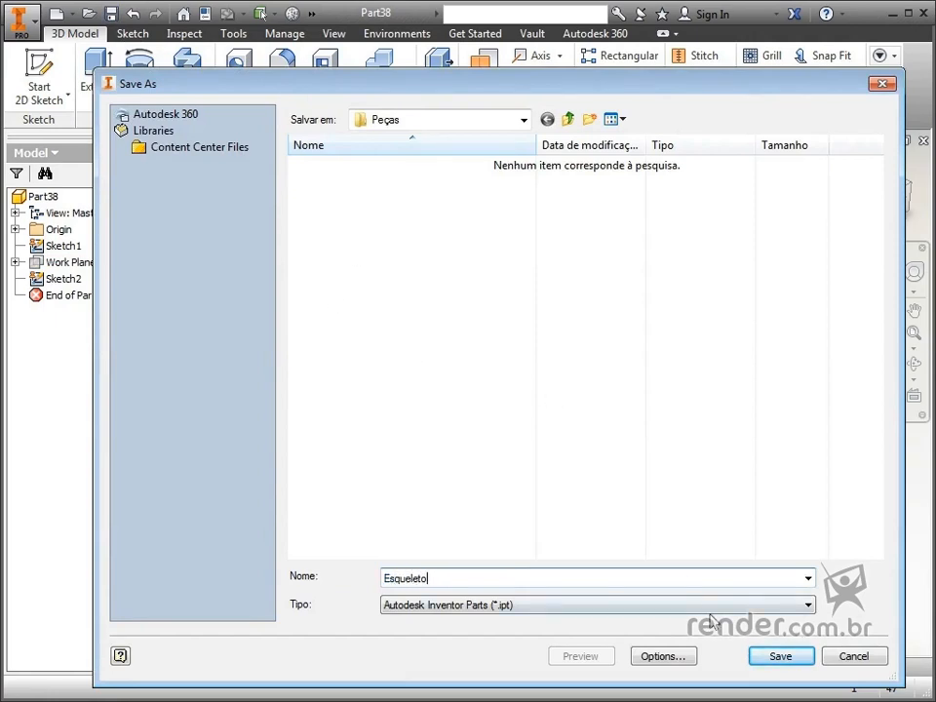
click(760, 659)
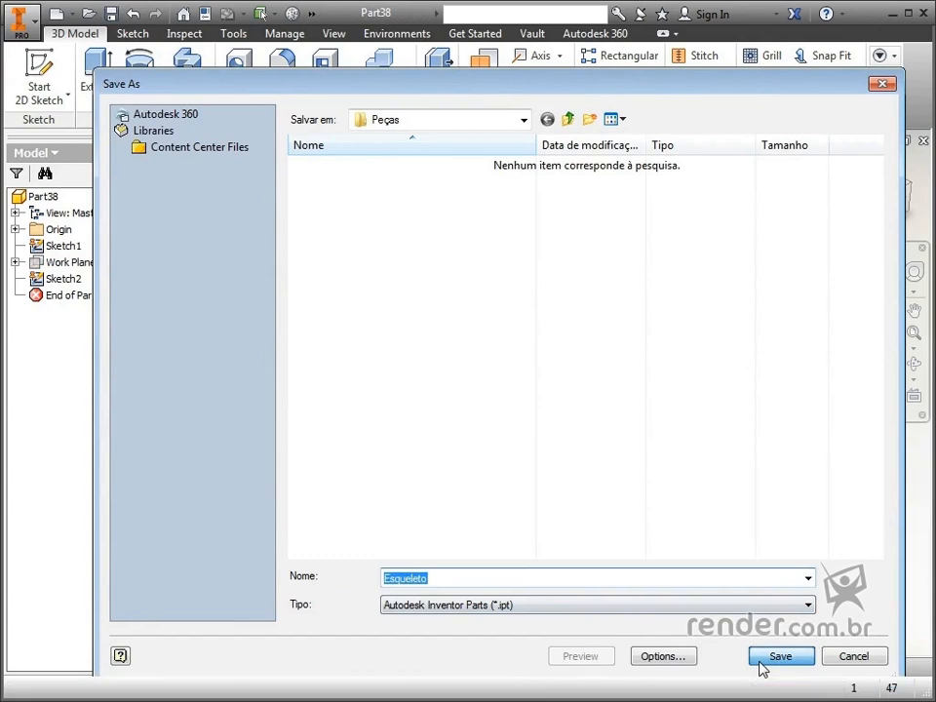
click(765, 658)
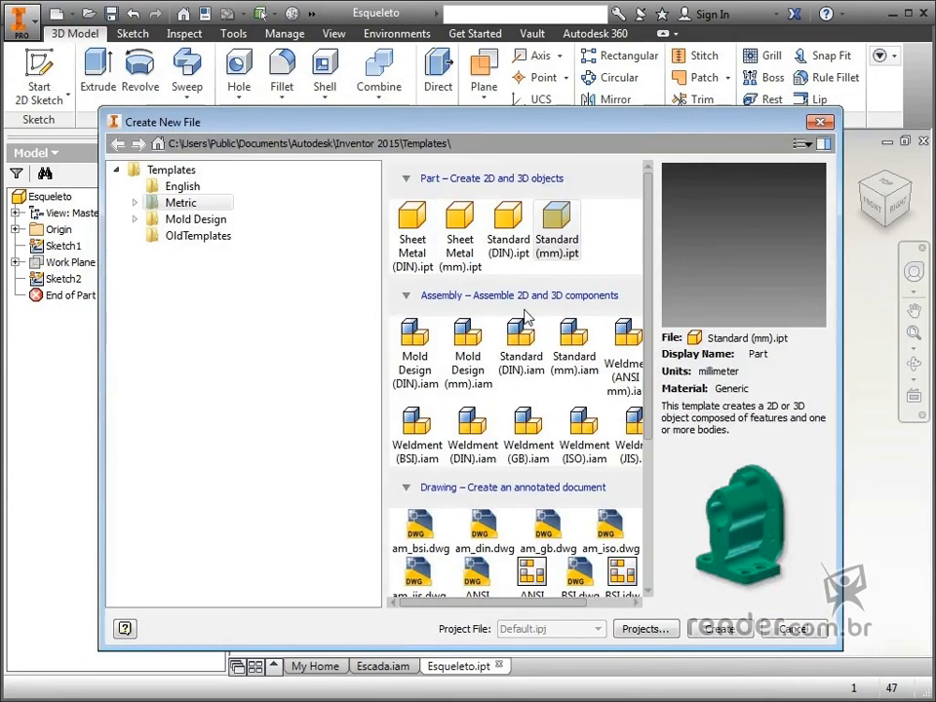
Create a new assembly from the Standard (mm).iam template and place one instance of the Esqueleto part in it.
click(558, 356)
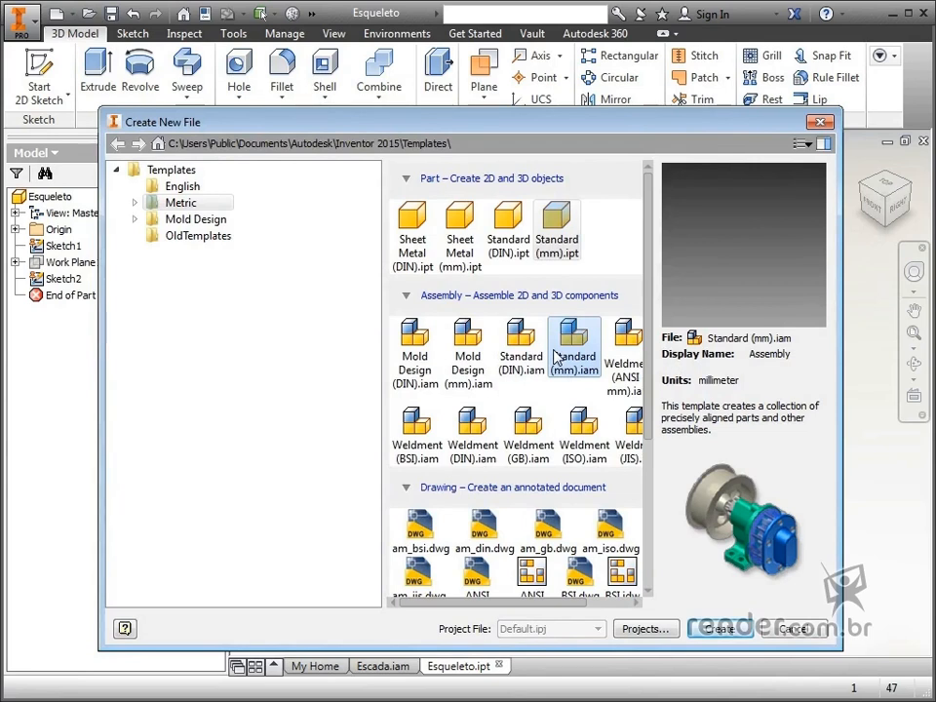
double_click(558, 355)
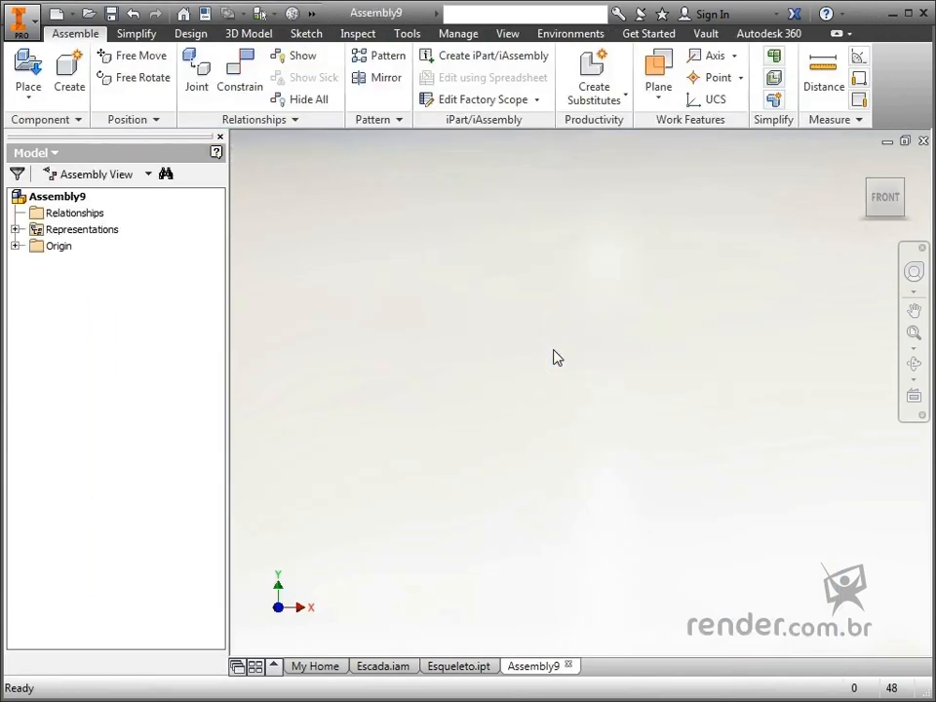
click(28, 73)
double_click(307, 172)
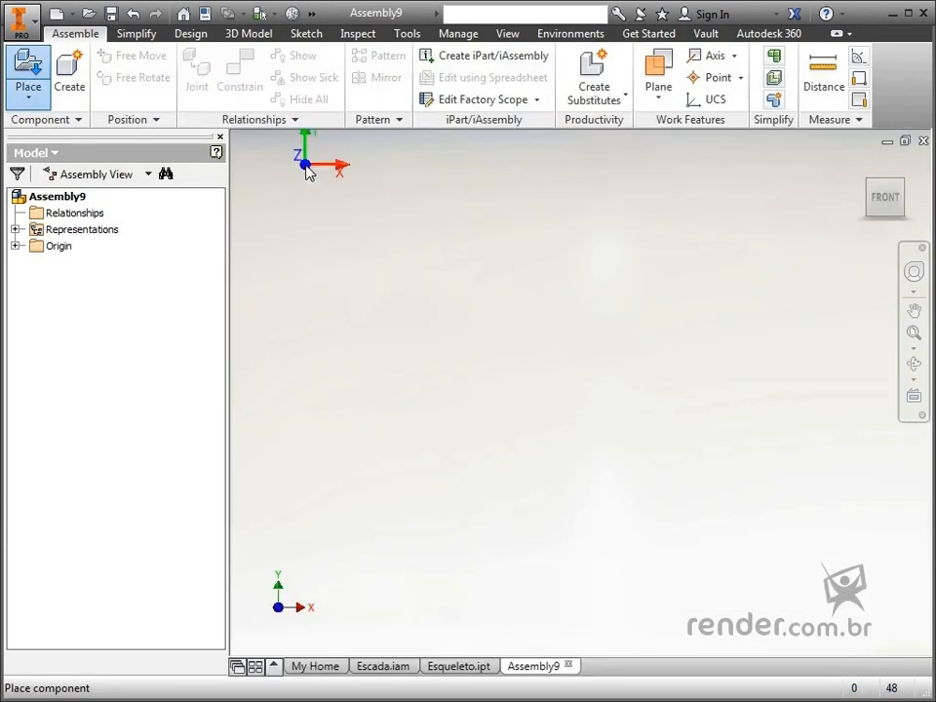
click(441, 346)
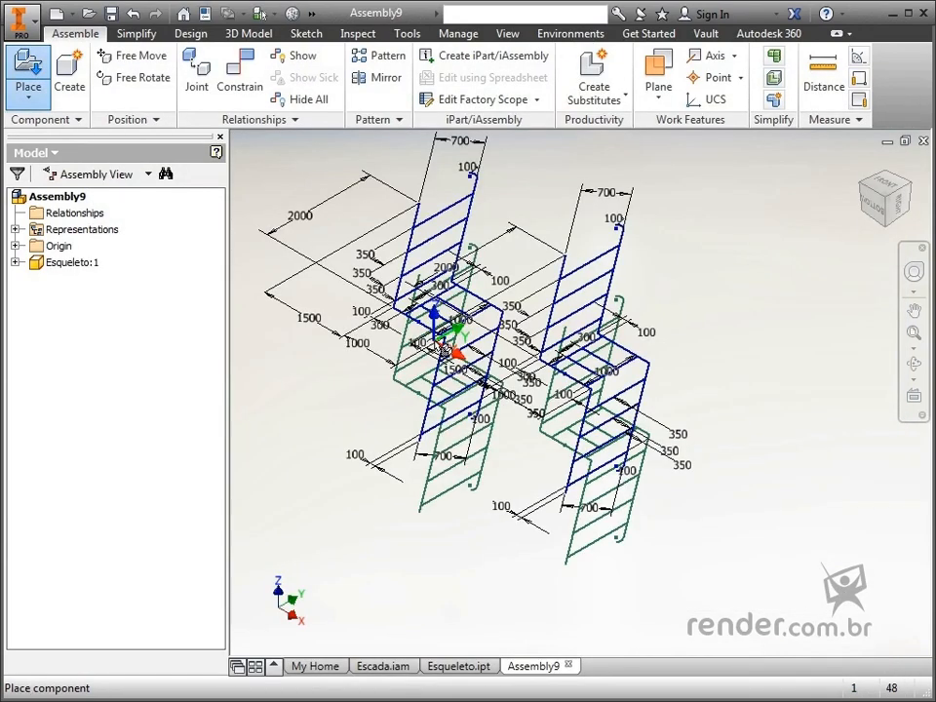
key(Escape)
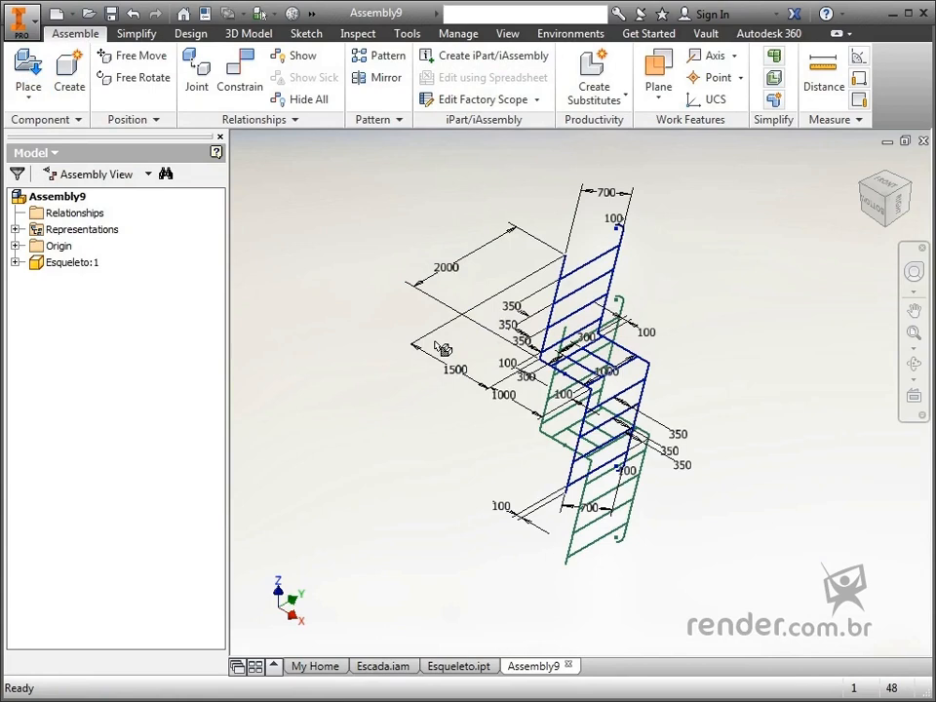
Add a flush constraint with 0 mm offset between the assembly's YZ plane and Esqueleto's YZ plane.
key(F4)
key(F4)
drag(549, 377, 506, 555)
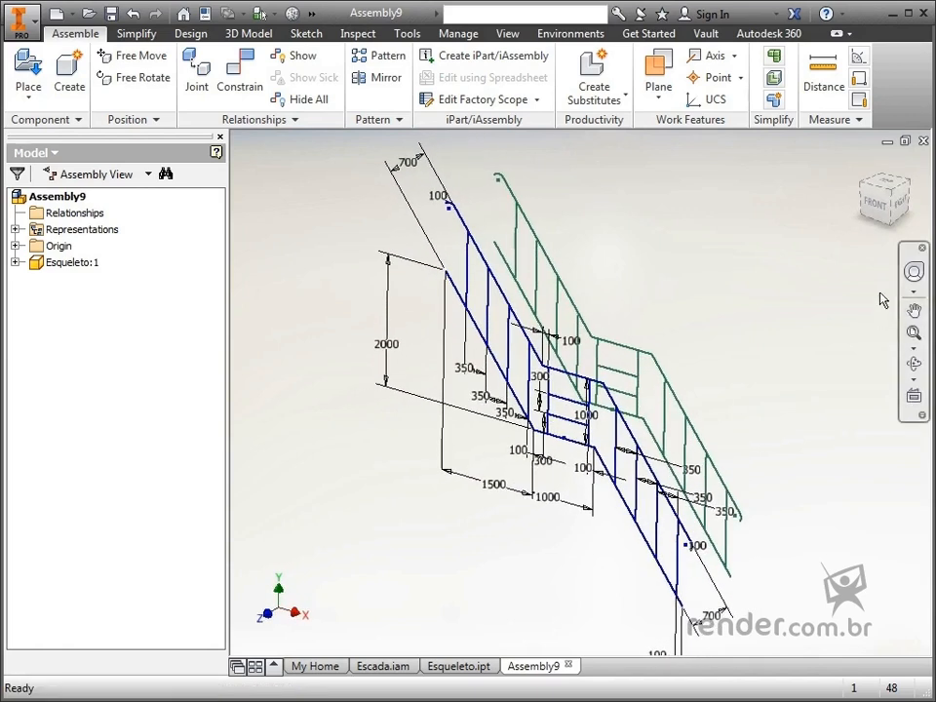
click(883, 199)
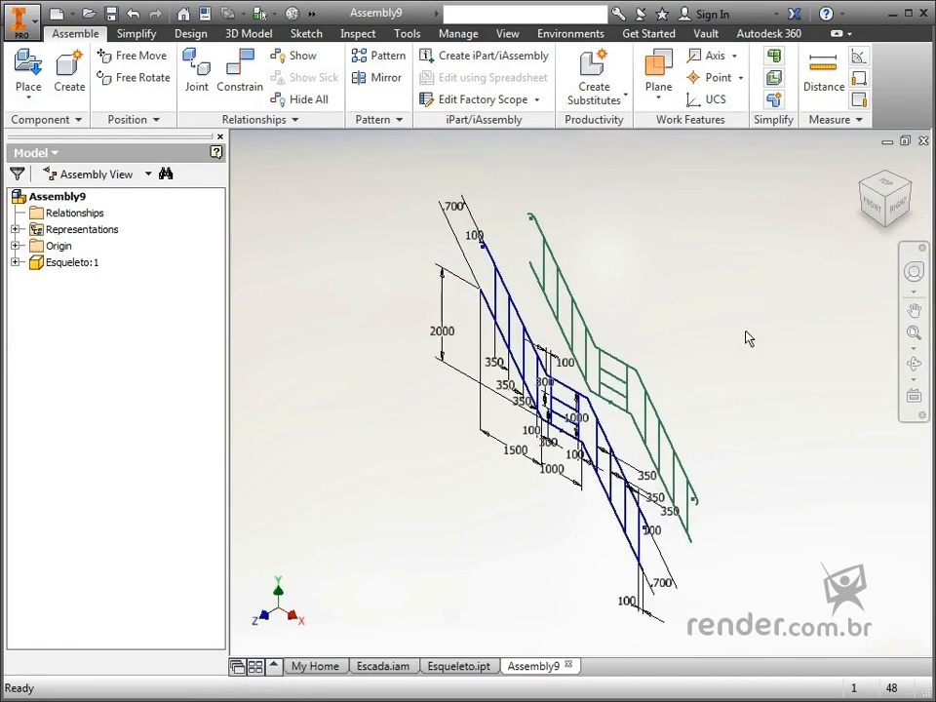
click(240, 78)
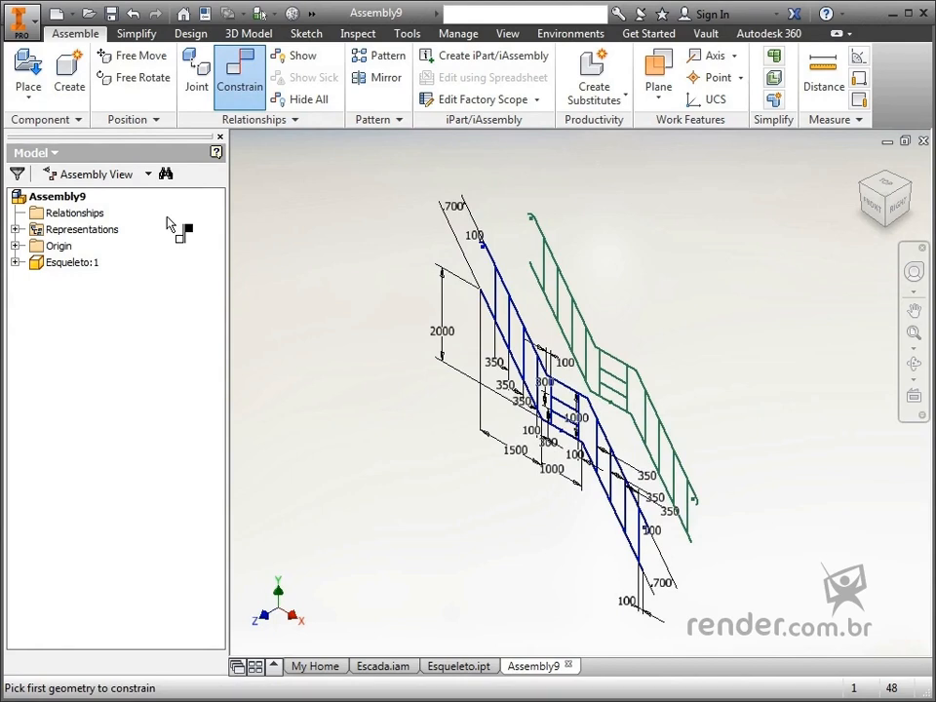
key(Escape)
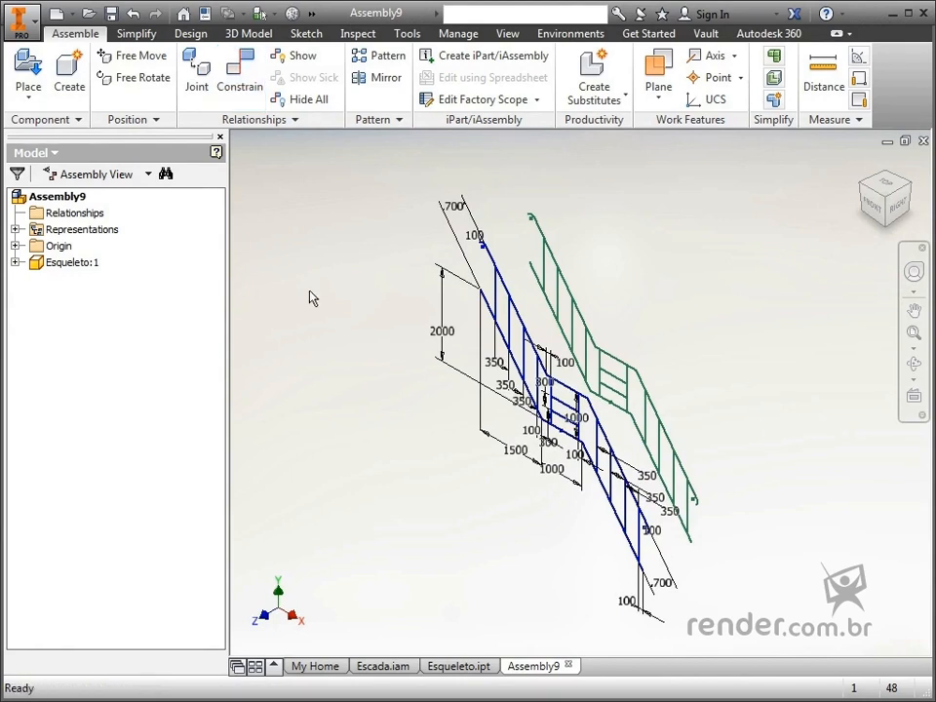
click(251, 95)
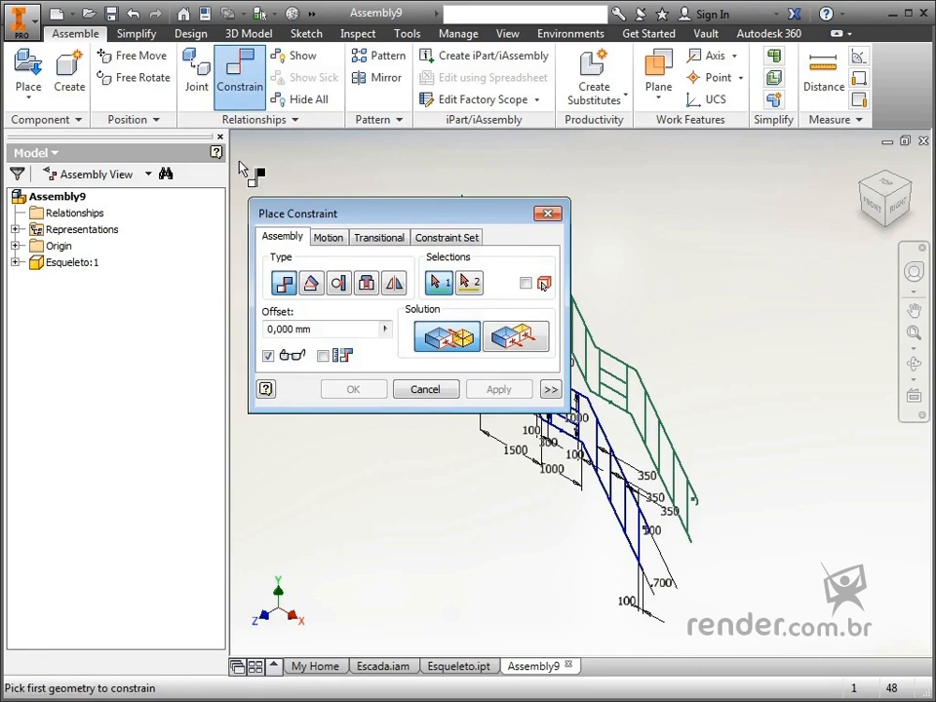
click(15, 245)
click(68, 263)
click(15, 377)
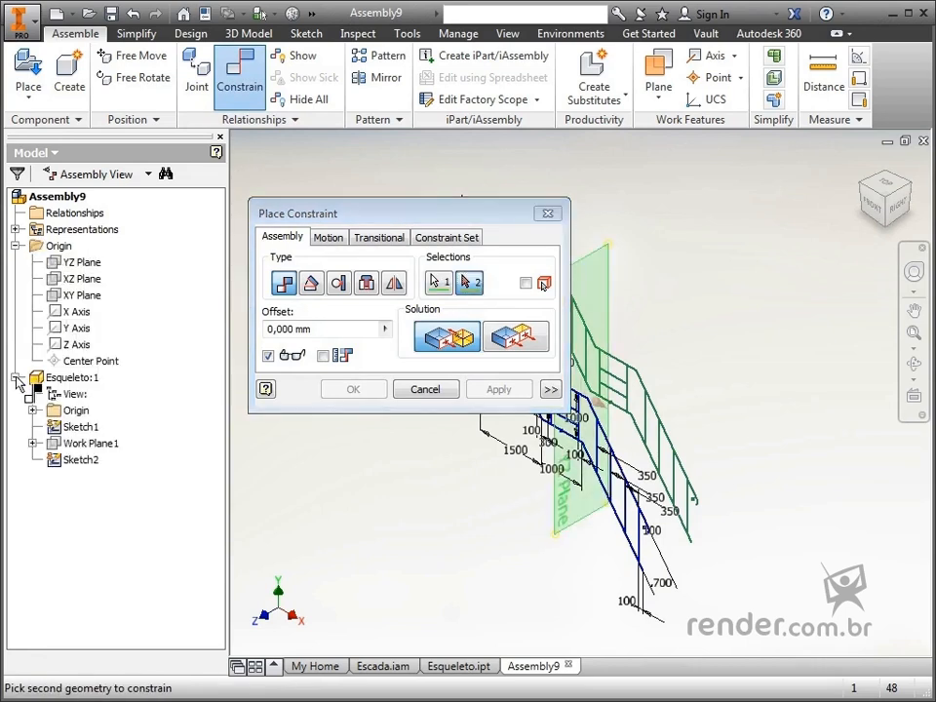
click(33, 411)
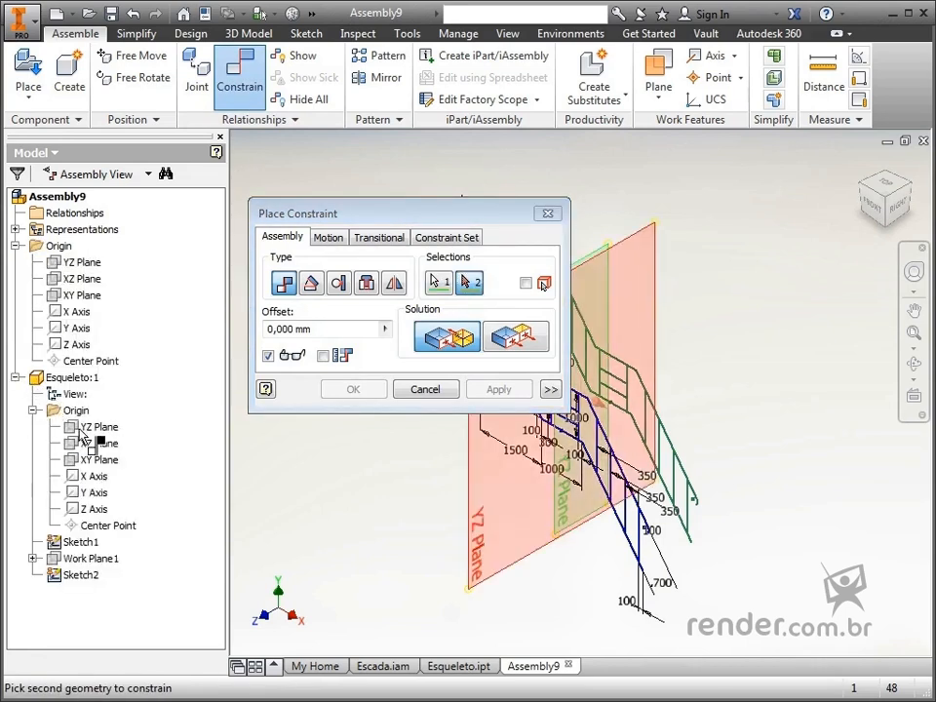
click(78, 427)
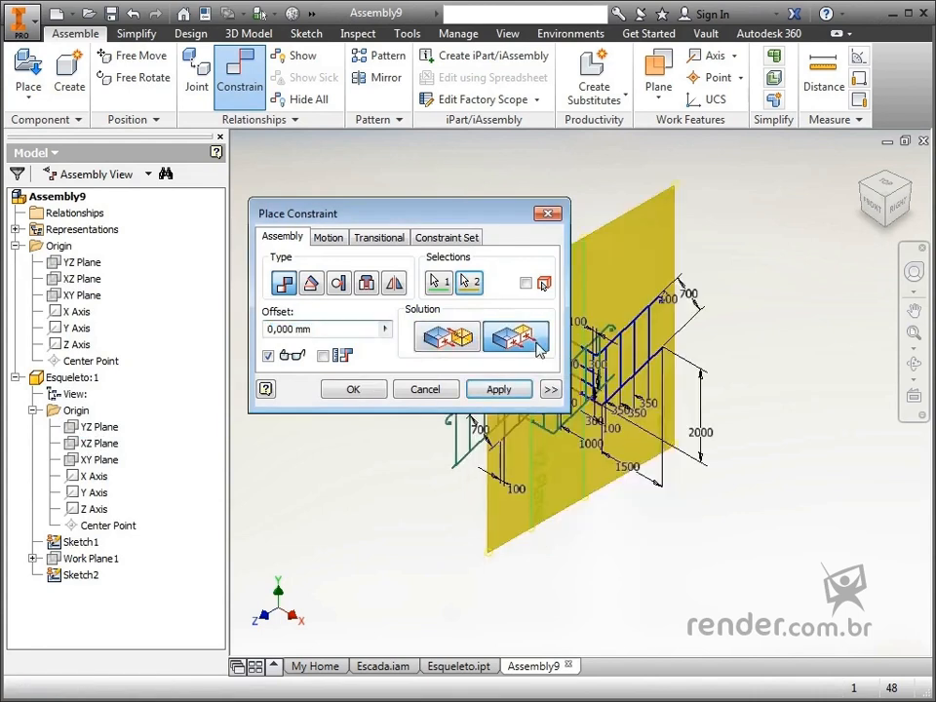
click(534, 340)
click(524, 390)
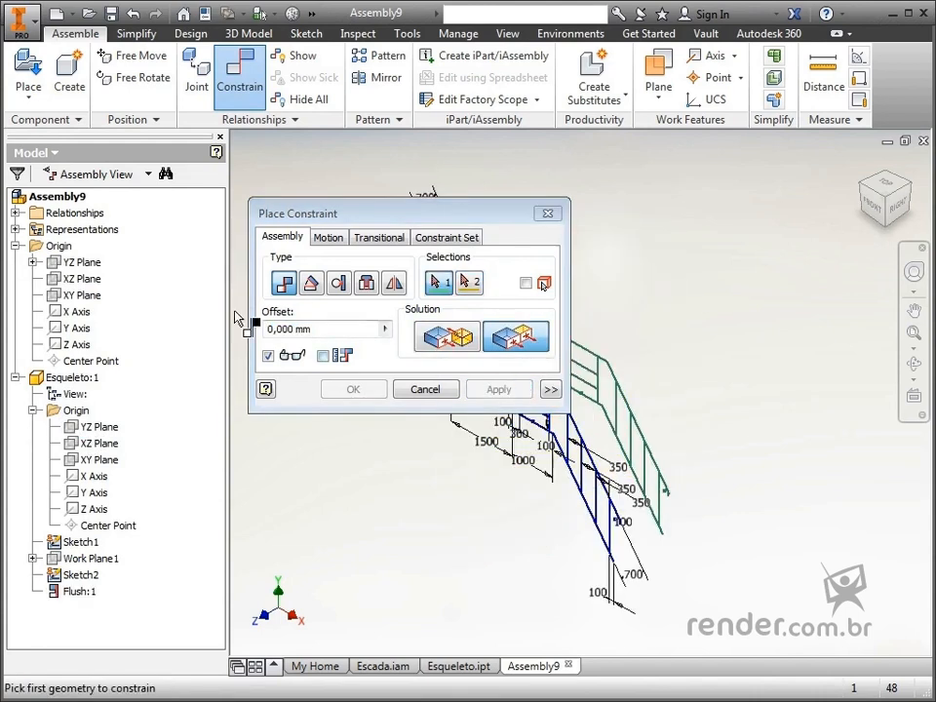
Add flush constraints with 0 mm offset between the assembly's and Esqueleto's XZ planes and between their XY planes.
click(117, 294)
click(117, 443)
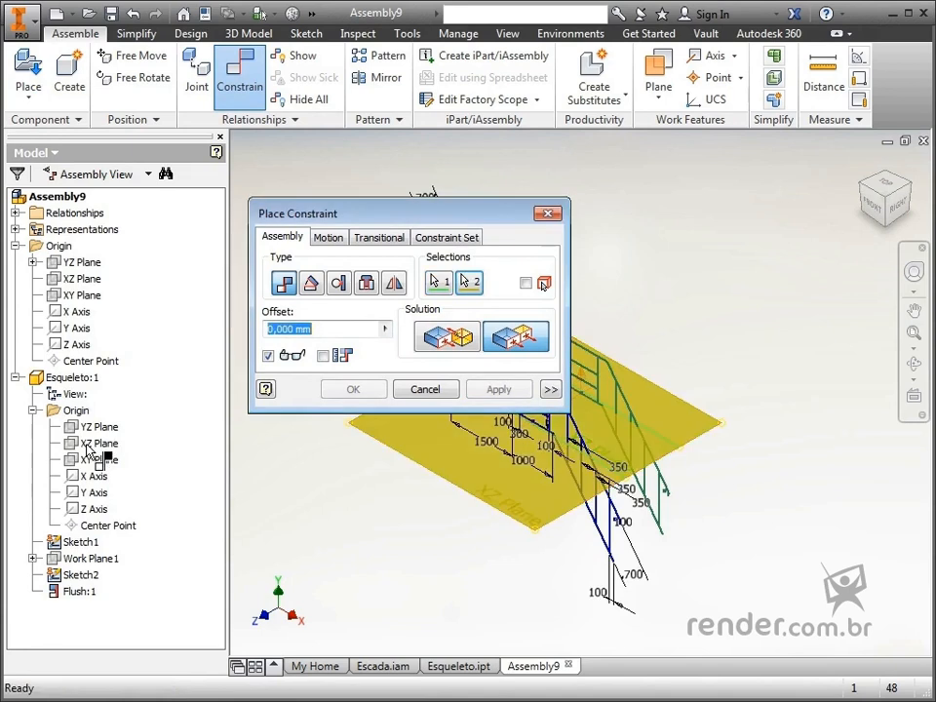
click(497, 390)
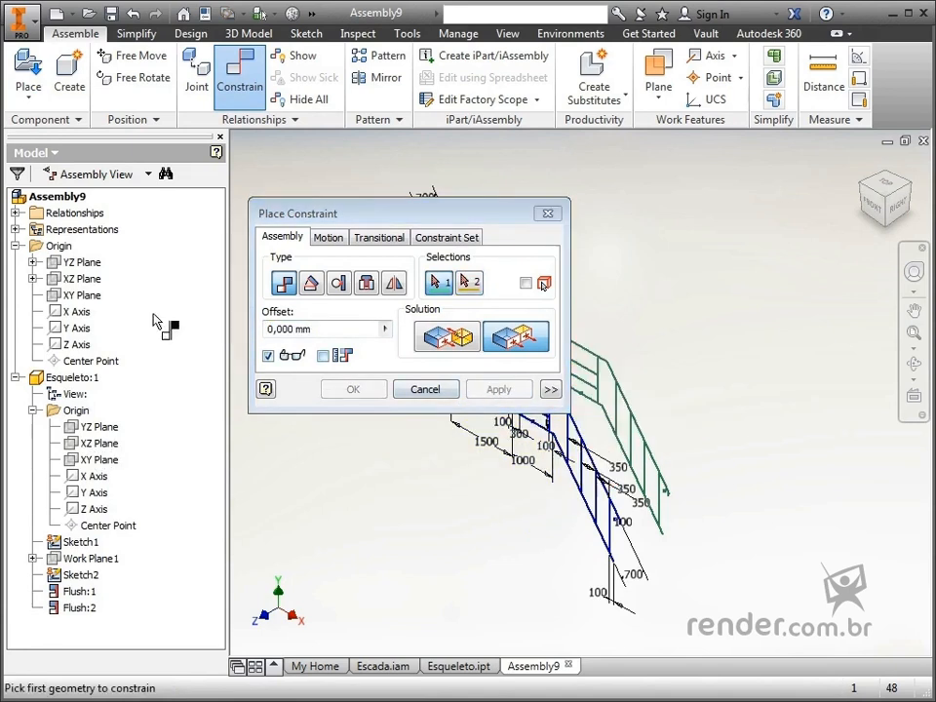
click(98, 295)
click(84, 462)
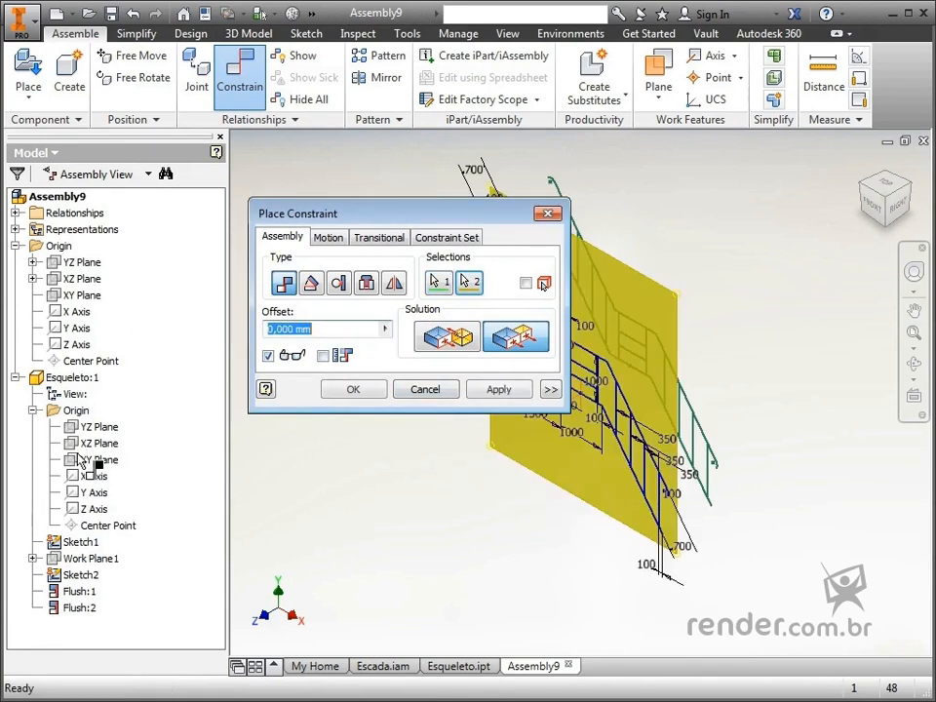
click(356, 389)
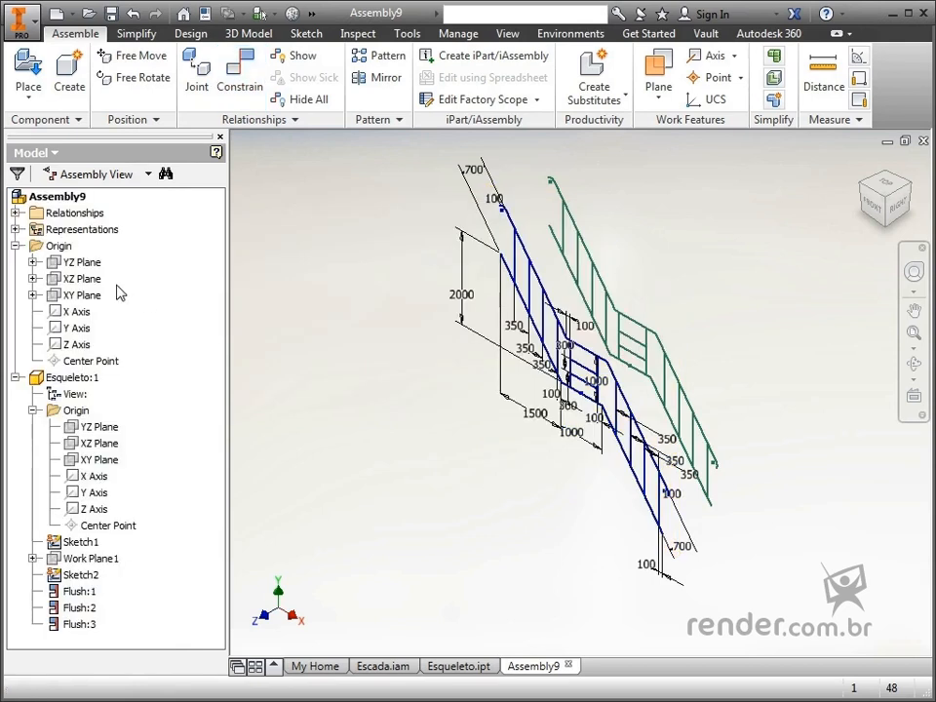
click(15, 246)
click(32, 296)
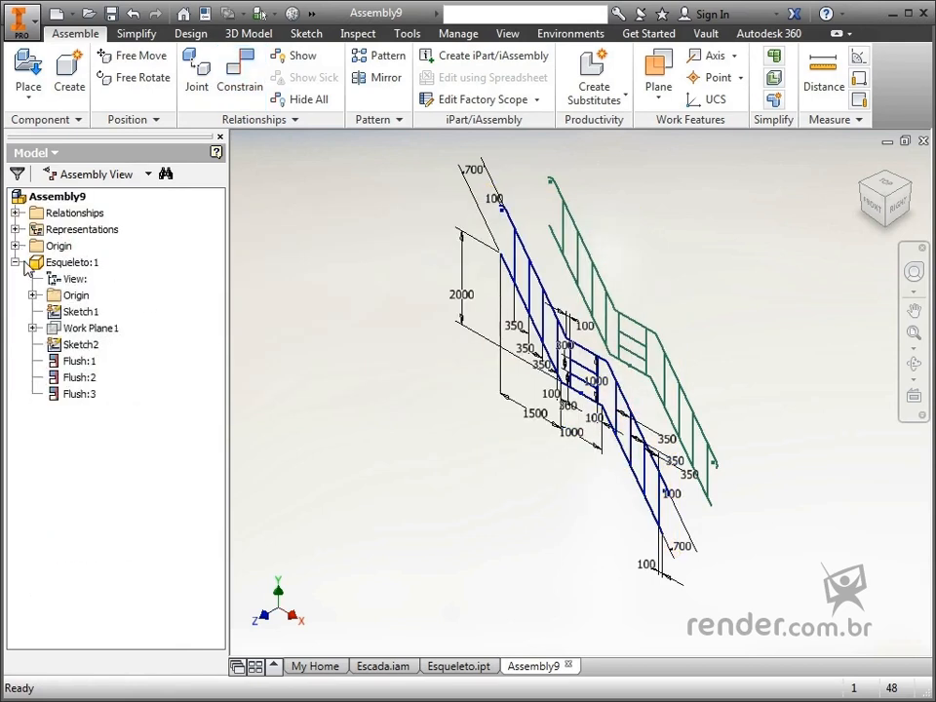
click(14, 262)
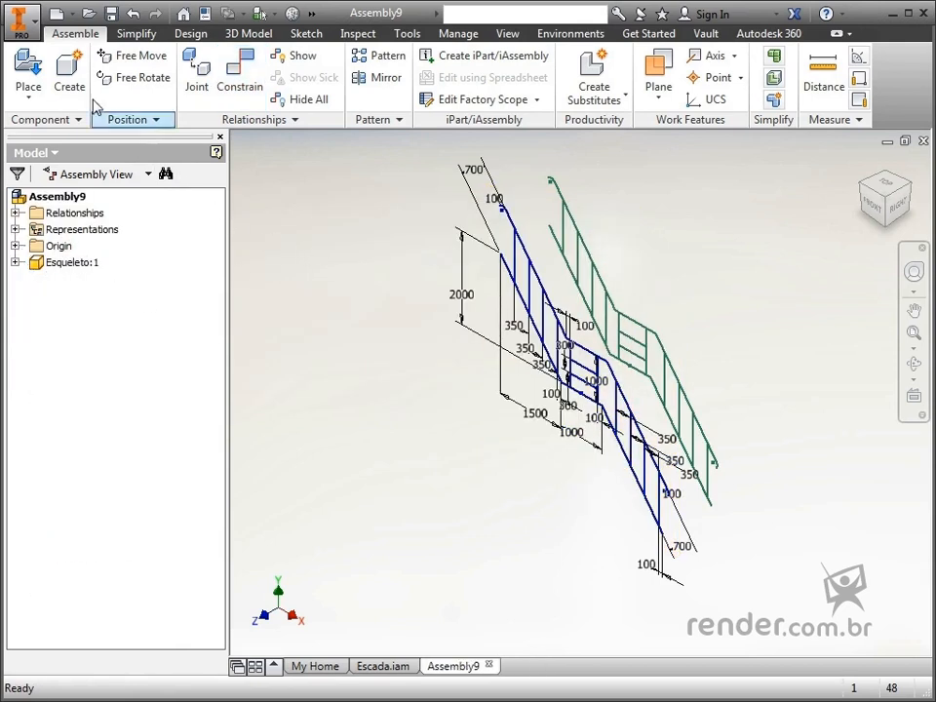
Place one instance of the Patamar part in the free space beside the railing skeleton.
click(28, 70)
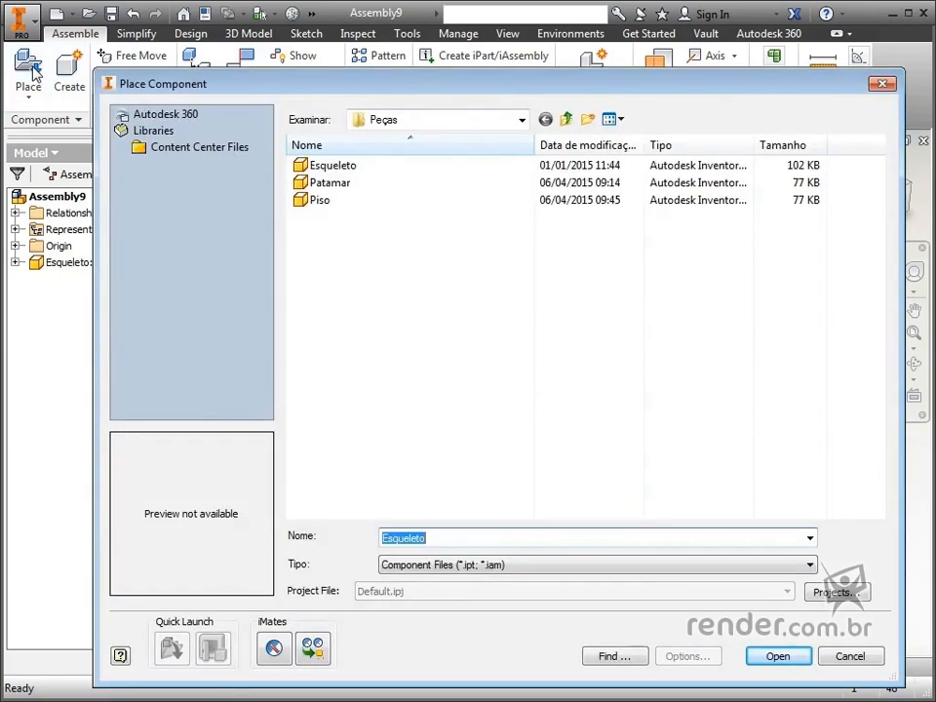
double_click(297, 183)
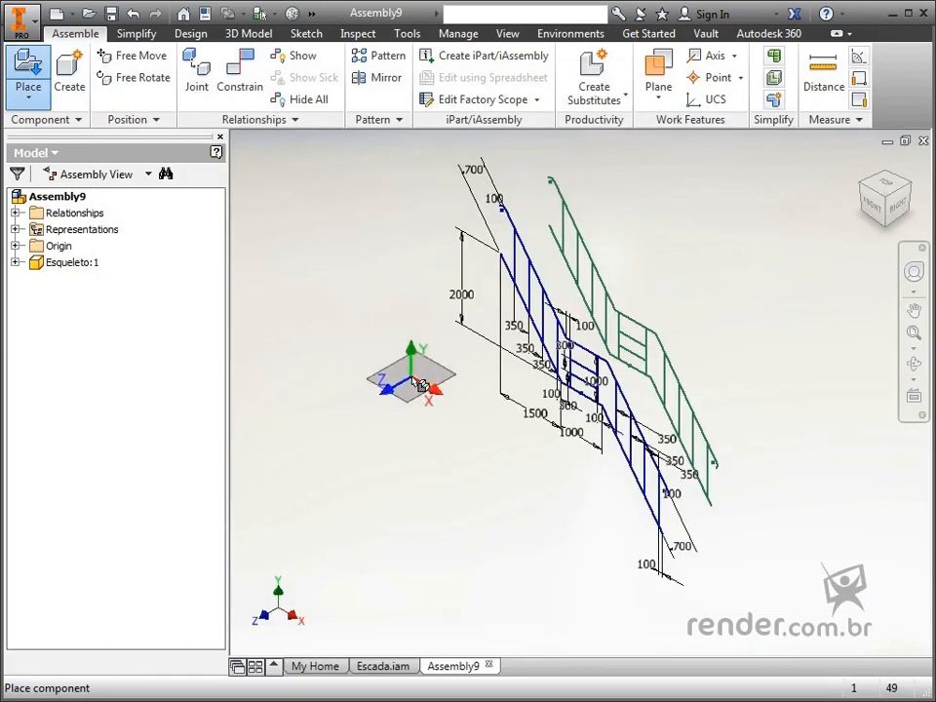
click(422, 385)
key(Escape)
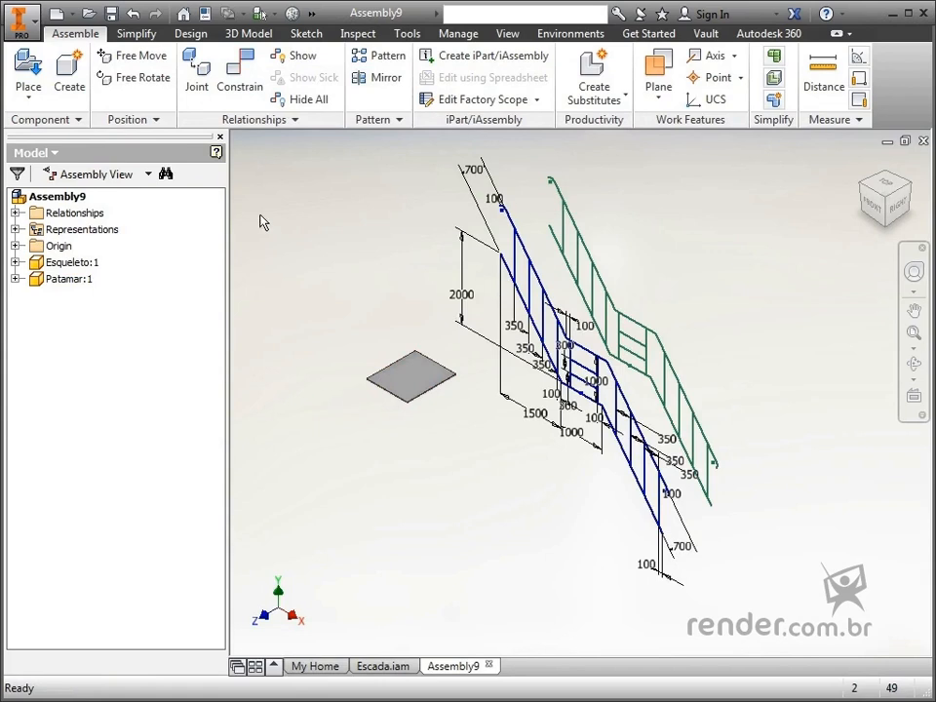
Add a mate constraint with 0 mm offset between Patamar's YZ plane and Esqueleto's YZ plane.
click(240, 78)
middle_drag(369, 460, 493, 541)
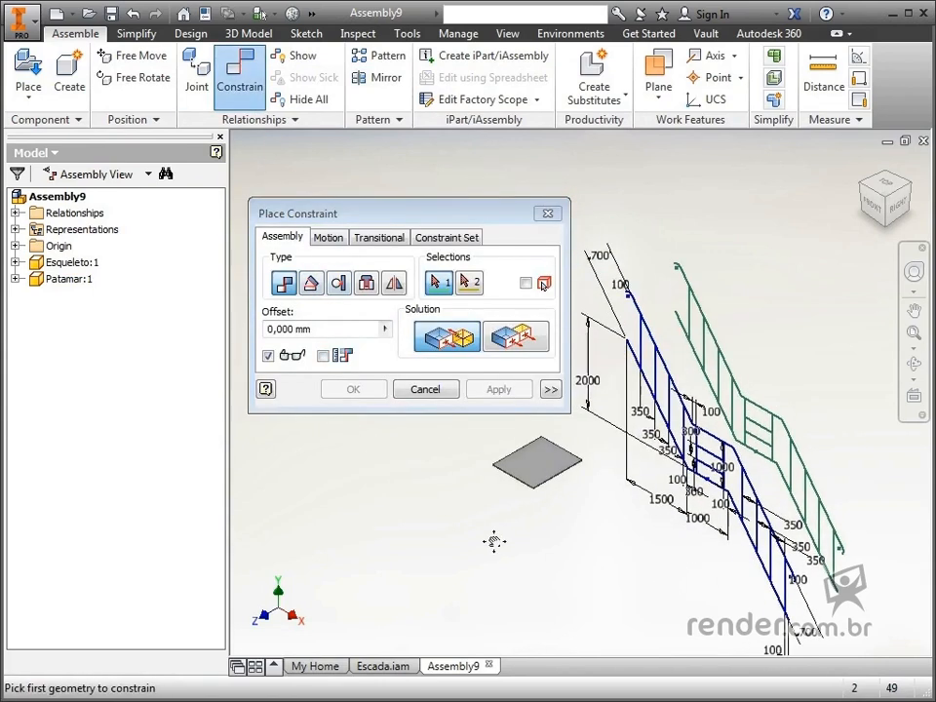
click(14, 279)
click(33, 311)
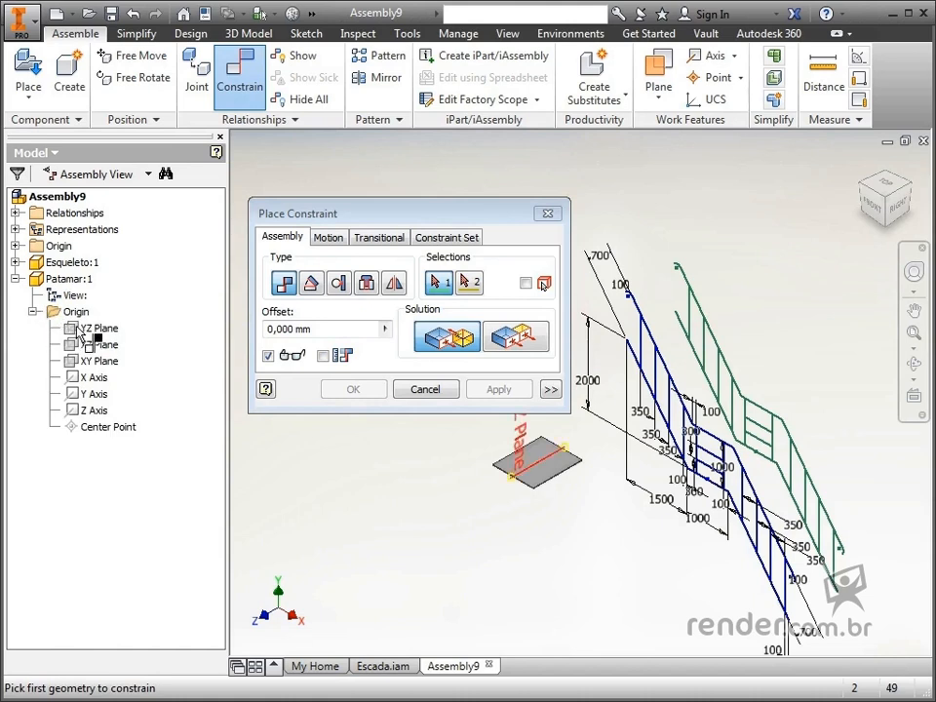
click(81, 331)
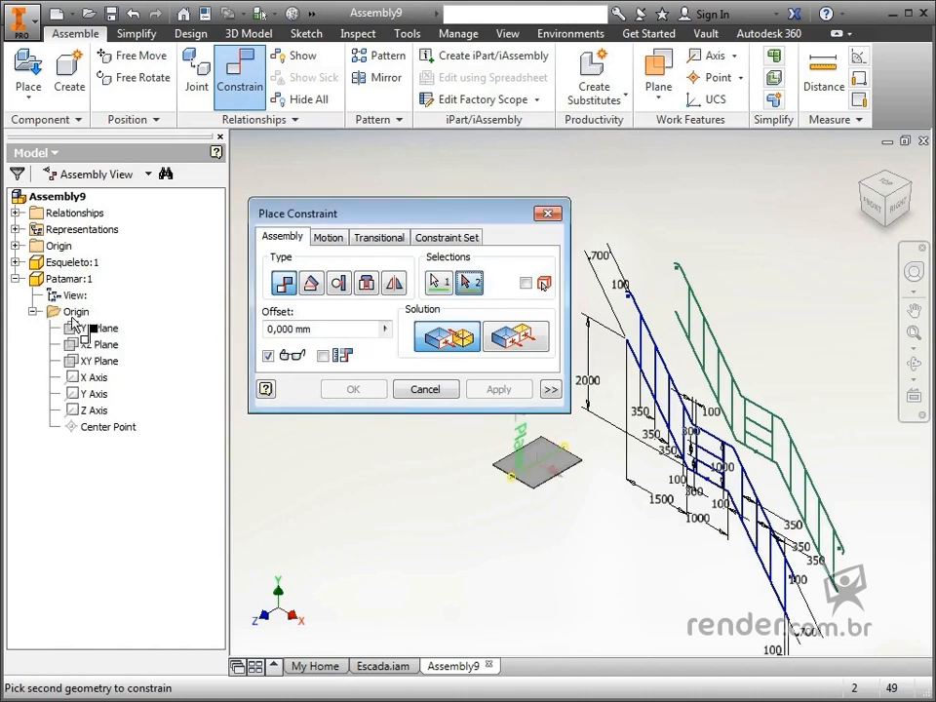
click(15, 263)
click(34, 294)
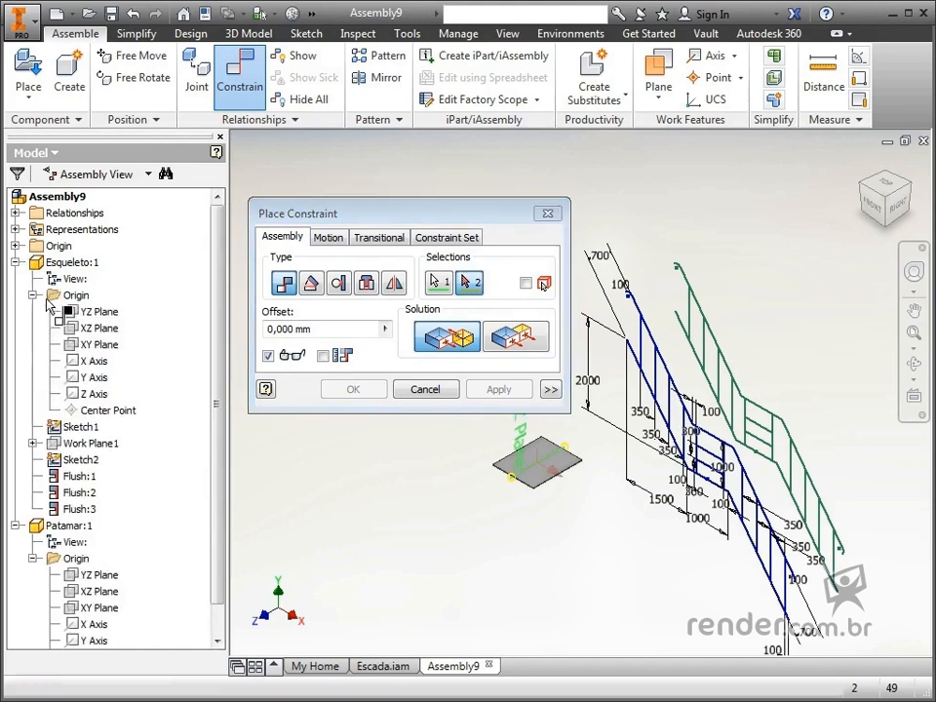
click(73, 312)
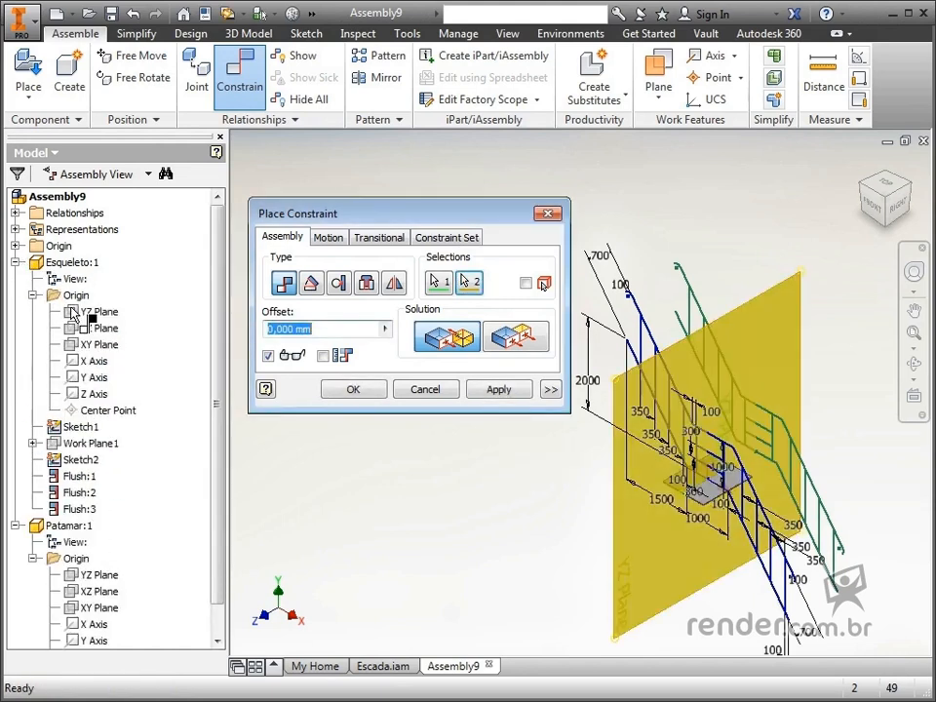
click(497, 388)
Mate the landing plate's top face to the horizontal landing line of the skeleton's green railing with 0 mm offset.
scroll(600, 409, up, 4)
click(690, 505)
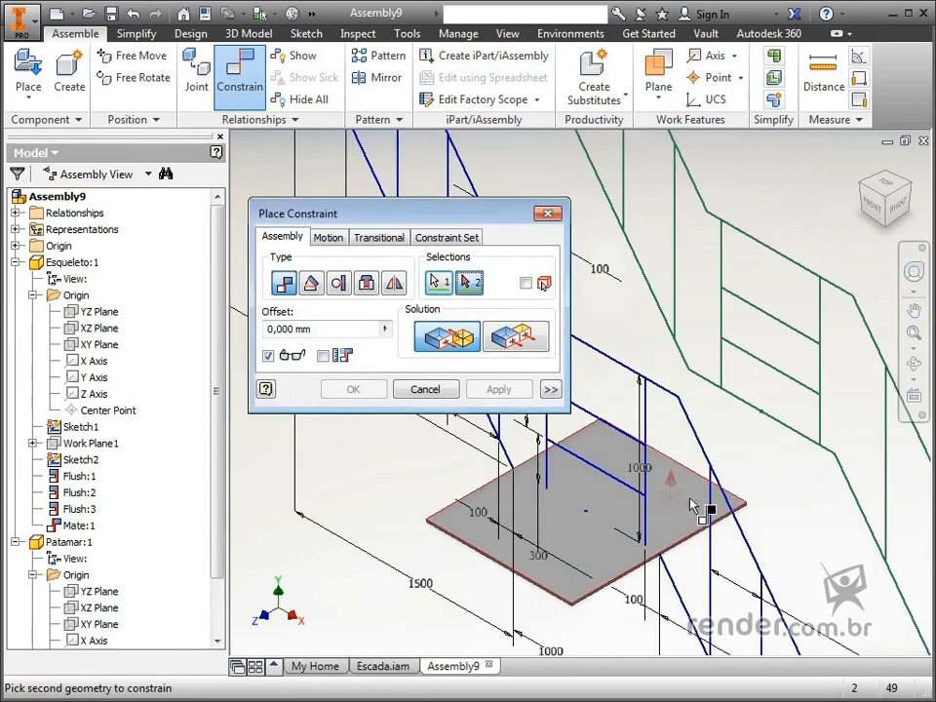
click(778, 427)
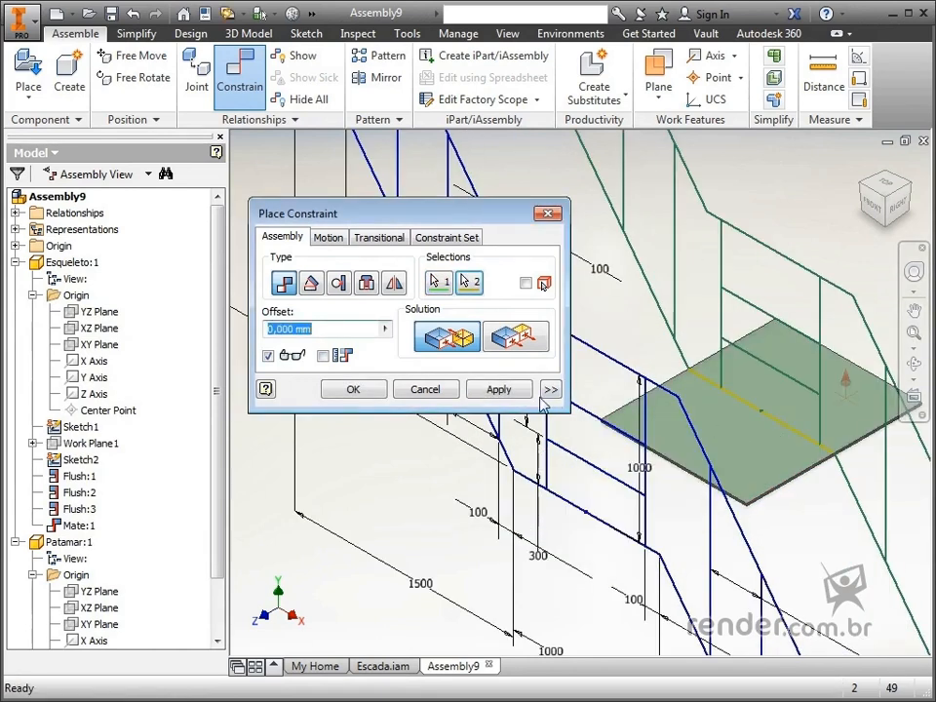
click(505, 391)
Mate the landing plate's side face nearest the blue railing to that railing's horizontal landing line with 0 mm offset.
scroll(682, 443, up, 5)
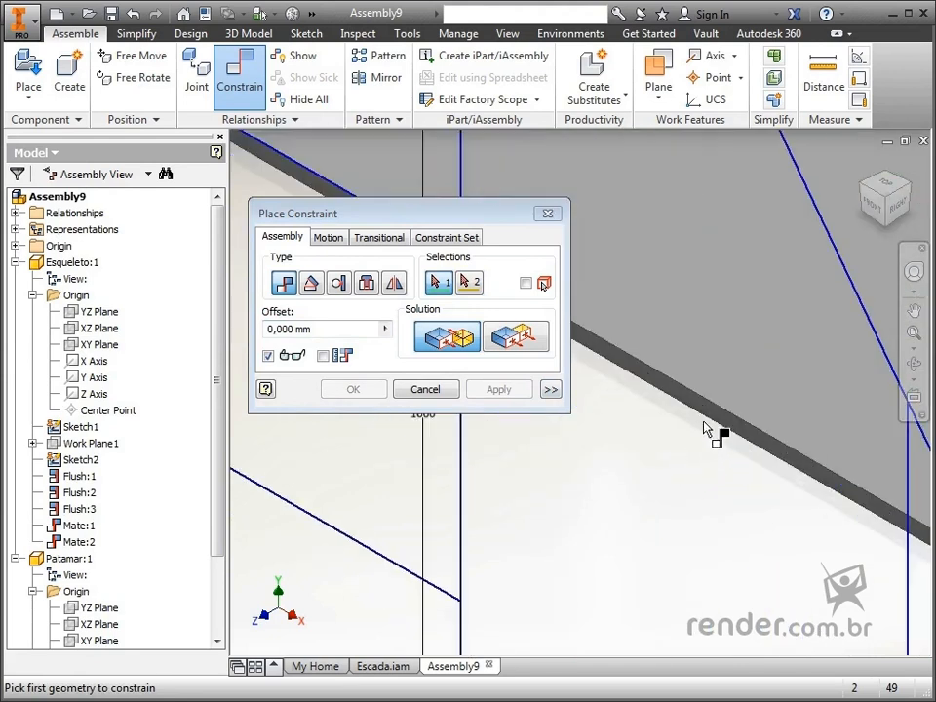
click(715, 425)
scroll(713, 424, down, 4)
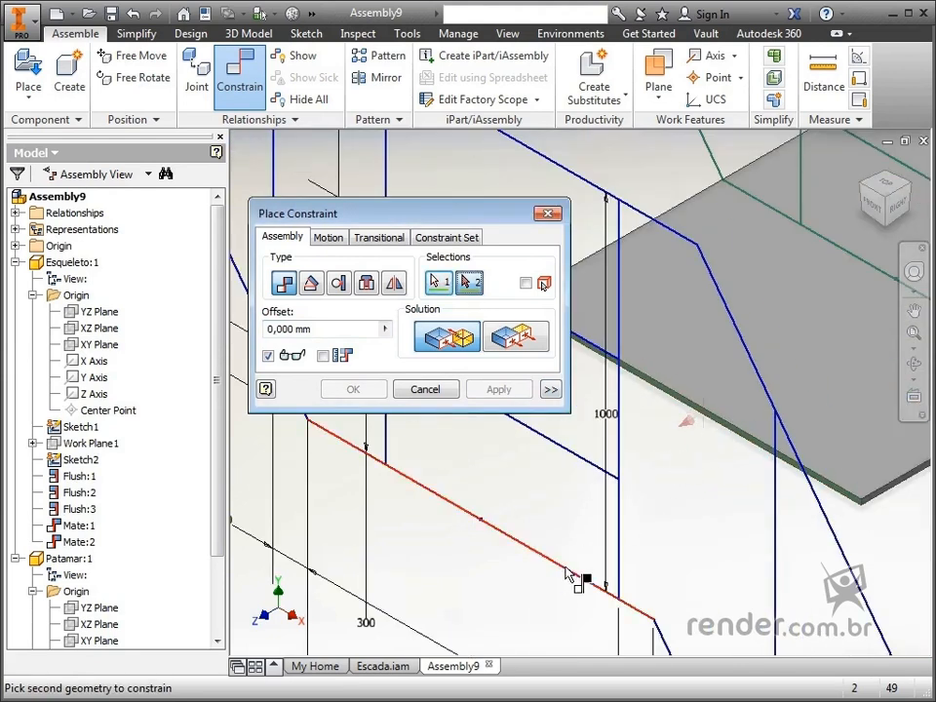
click(564, 566)
click(510, 391)
Mate the landing plate's opposite side face to the green railing's horizontal landing line with 0 mm offset and finish constraining.
middle_drag(559, 479, 349, 604)
shift+middle_drag(596, 471, 710, 458)
scroll(815, 424, down, 4)
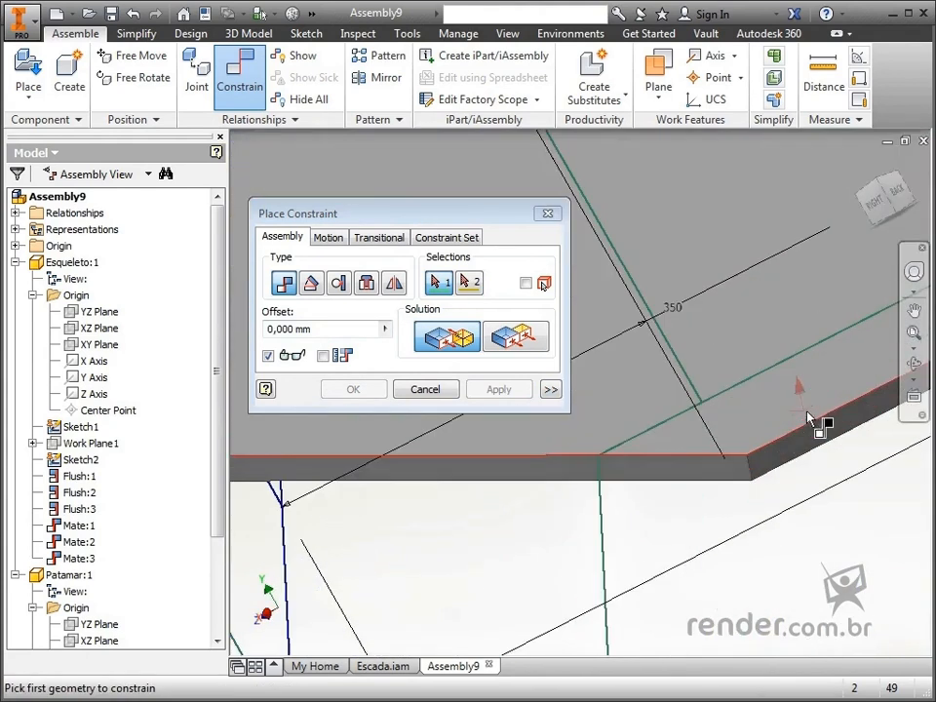
click(821, 447)
click(649, 433)
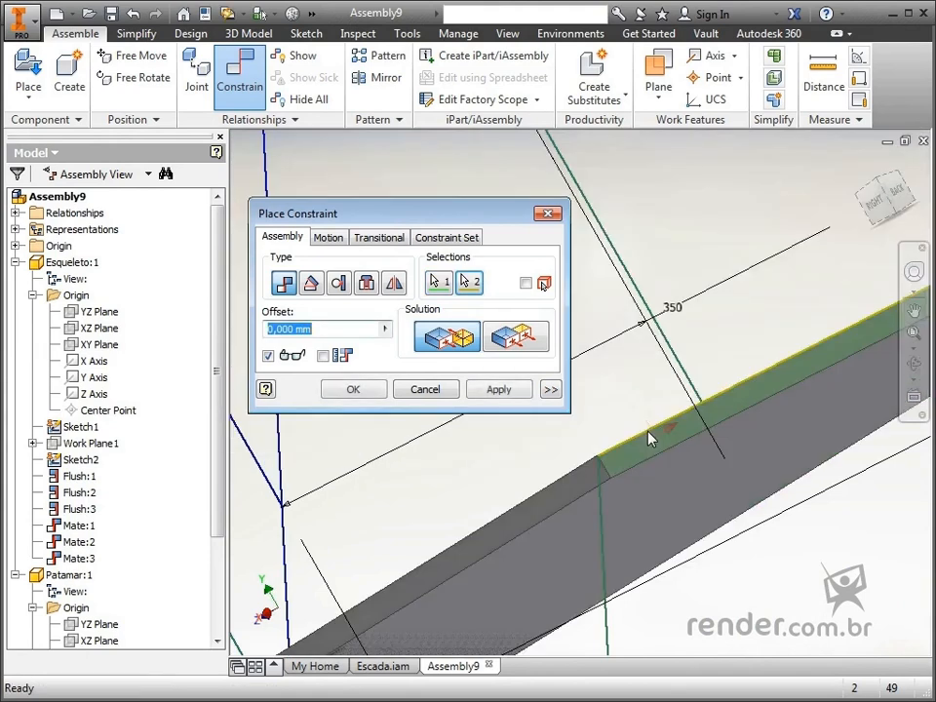
click(353, 389)
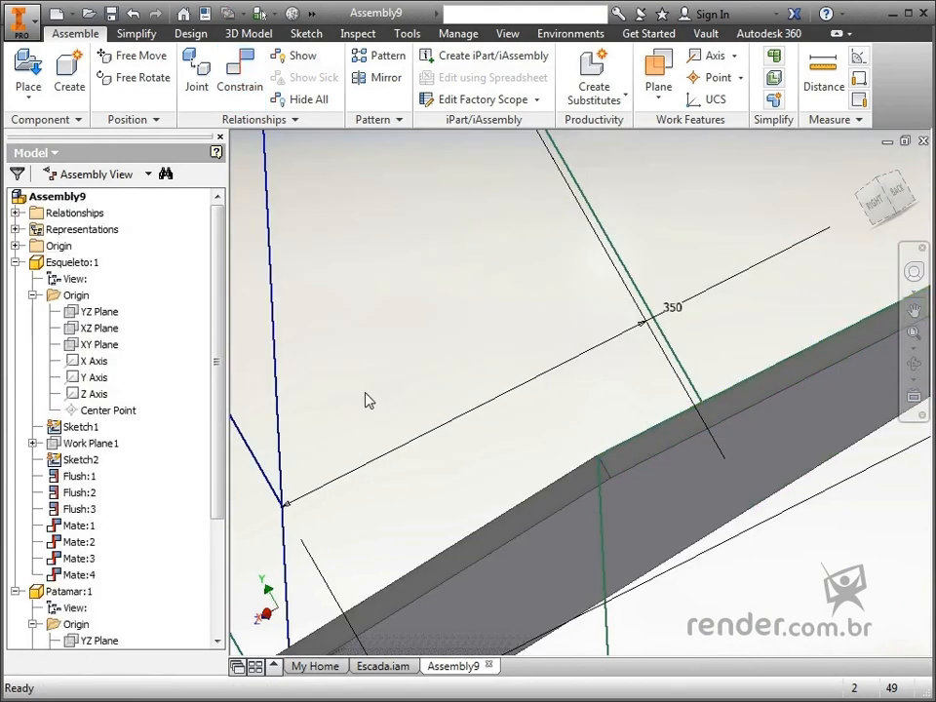
key(F6)
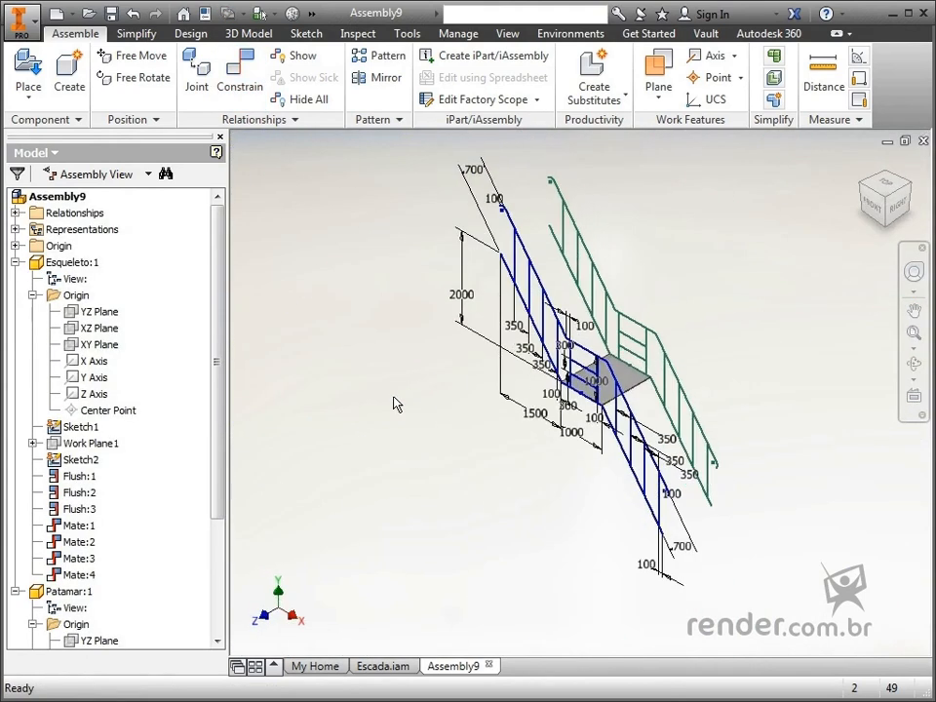
Place one instance of the Piso part in the free space beside the railing skeleton.
click(28, 78)
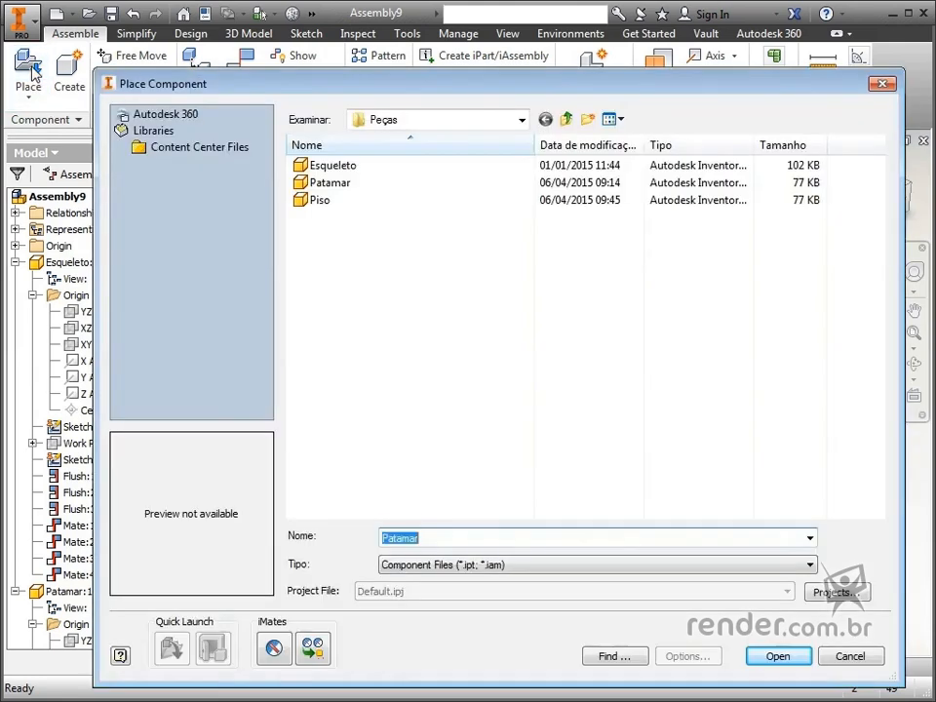
double_click(326, 203)
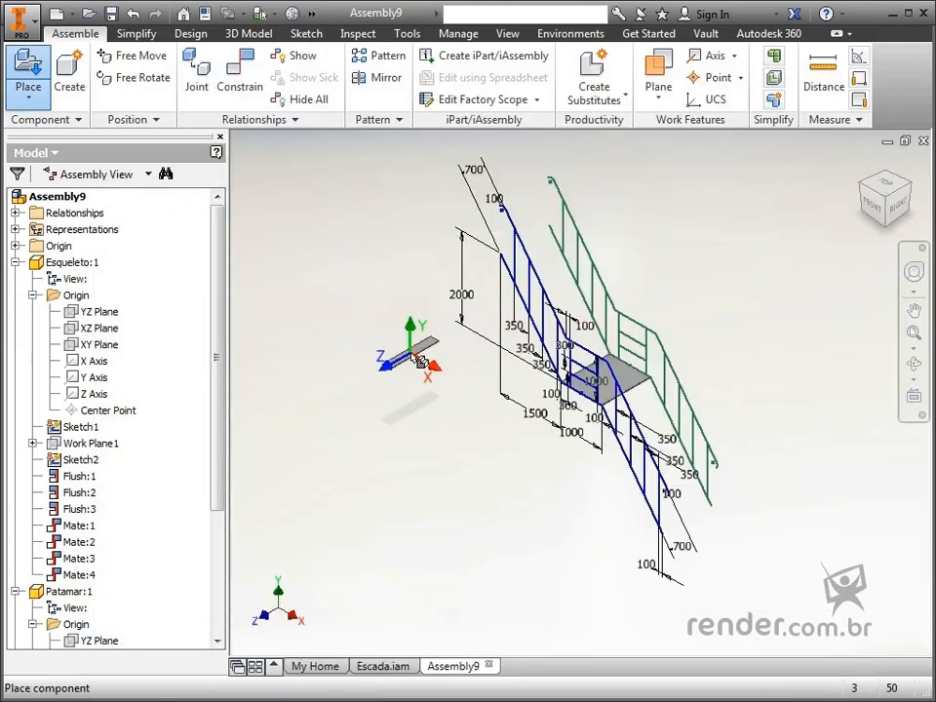
click(419, 360)
key(Escape)
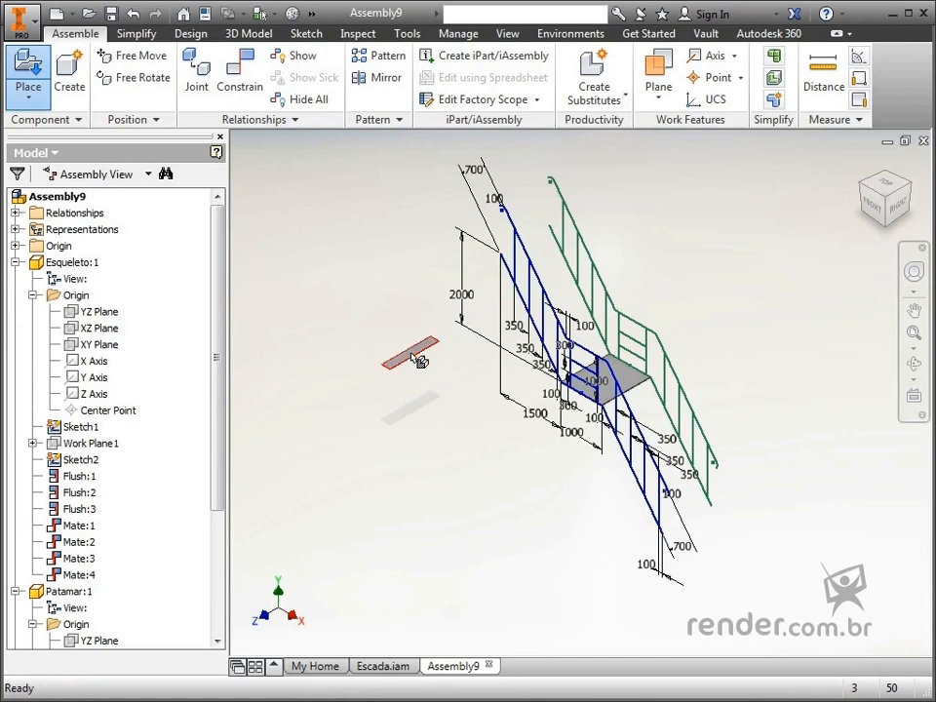
Mate the Piso tread's top face to the landing plate's underside with a 200 mm offset.
click(240, 78)
middle_drag(510, 584, 544, 507)
scroll(541, 478, down, 6)
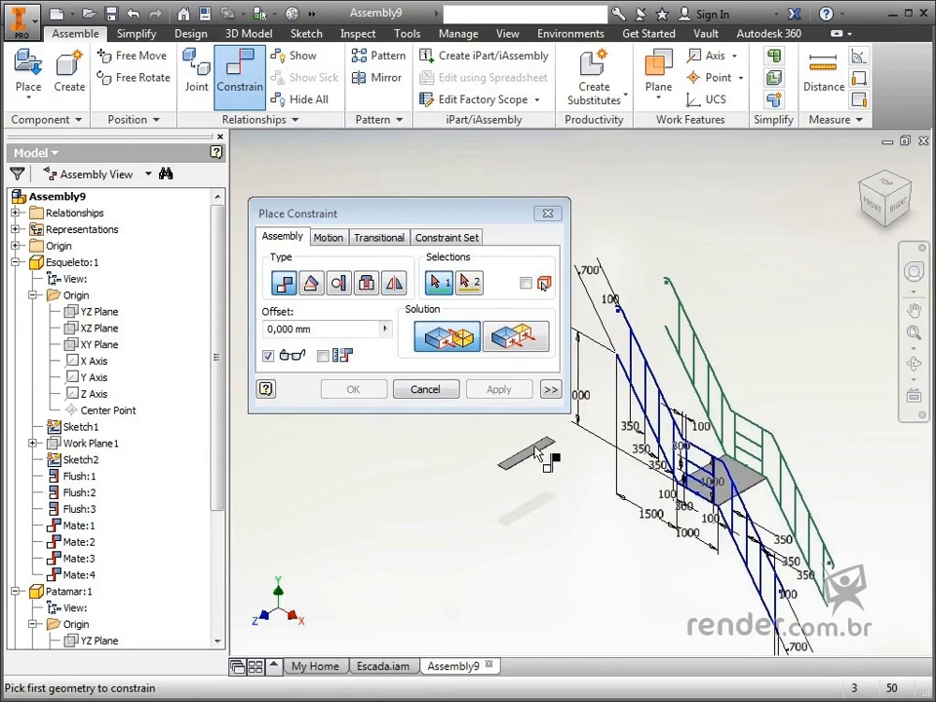
click(539, 478)
scroll(539, 478, up, 5)
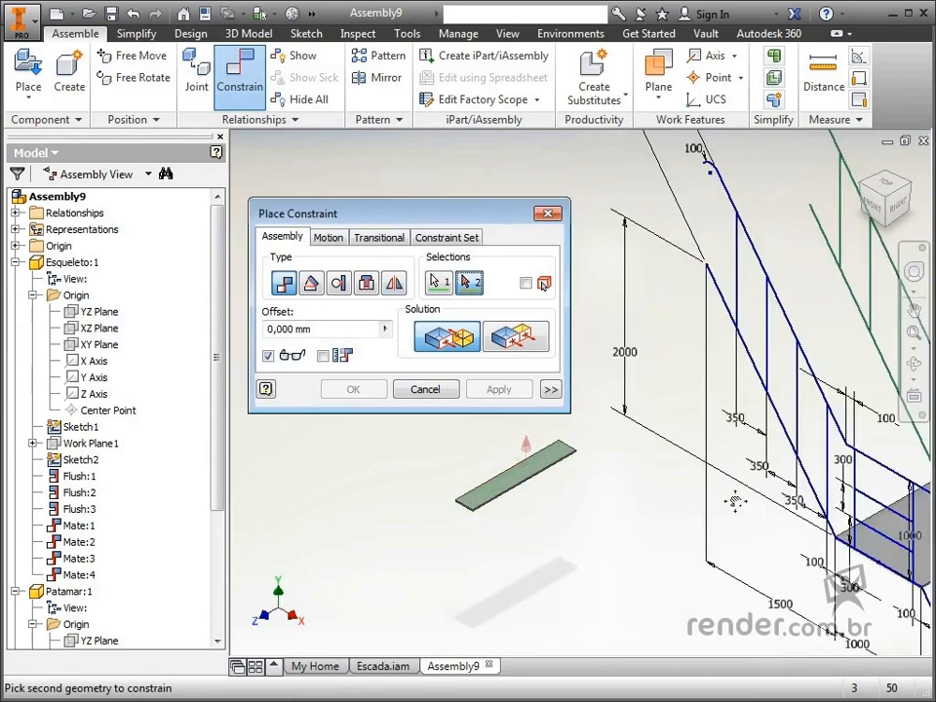
middle_drag(742, 444, 387, 425)
shift+middle_drag(559, 455, 634, 390)
scroll(629, 395, down, 5)
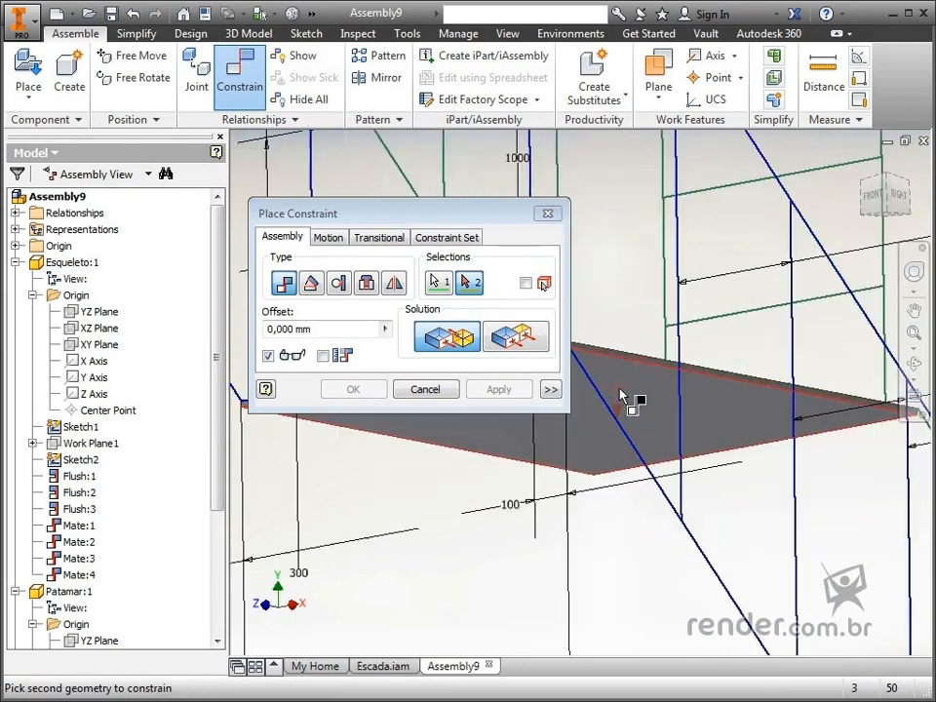
click(620, 395)
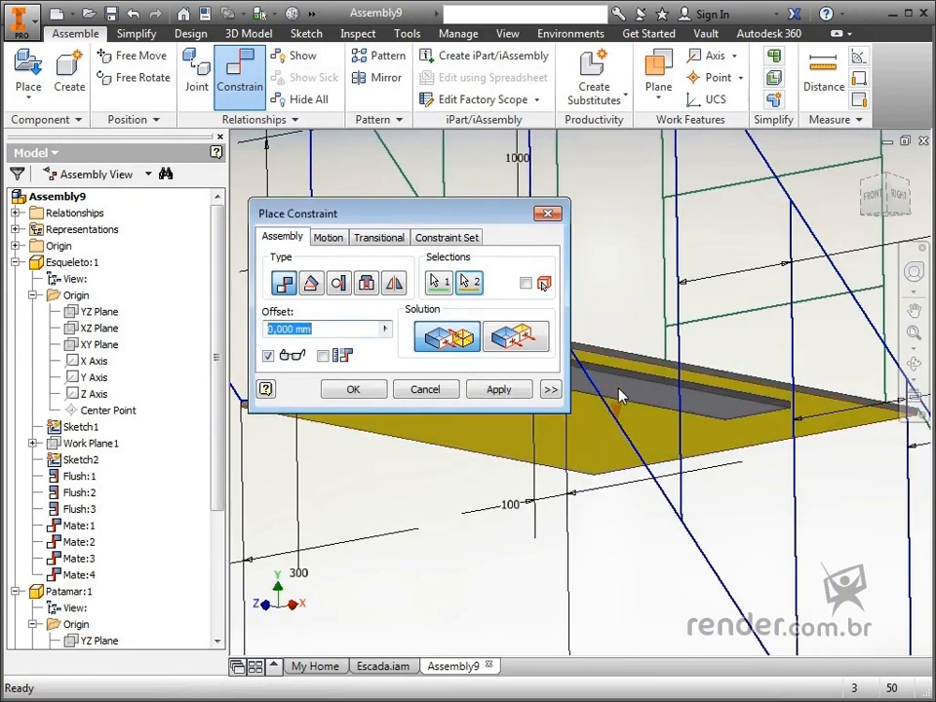
text(200)
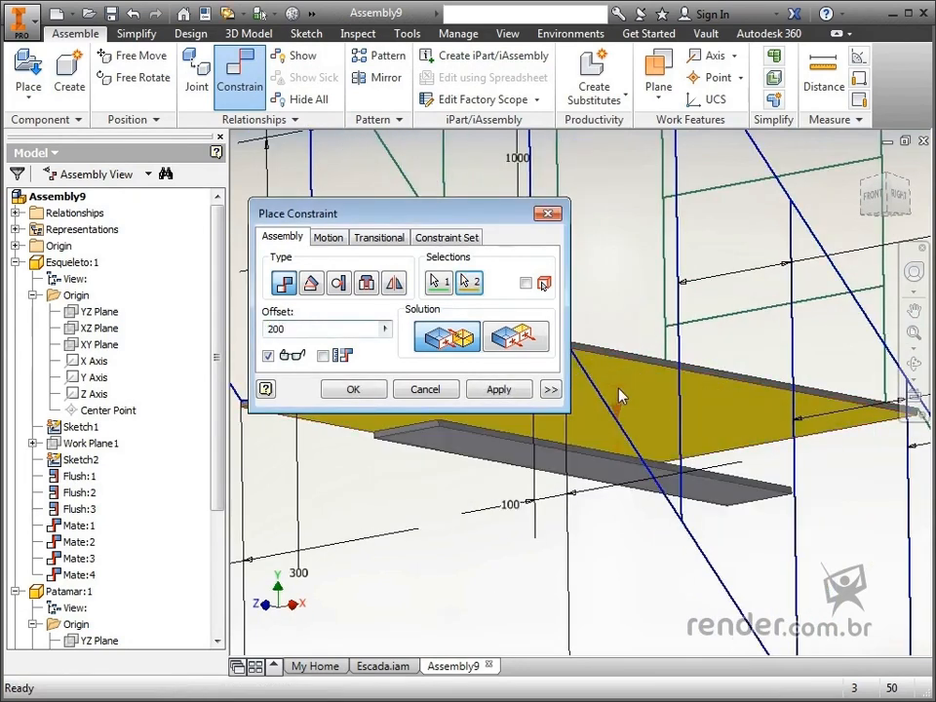
click(499, 388)
Mate the tread's long side face to the landing plate's edge face on the descending side with a 60 mm offset.
key(F4)
drag(498, 479, 692, 502)
scroll(831, 501, up, 3)
scroll(856, 495, up, 2)
click(699, 527)
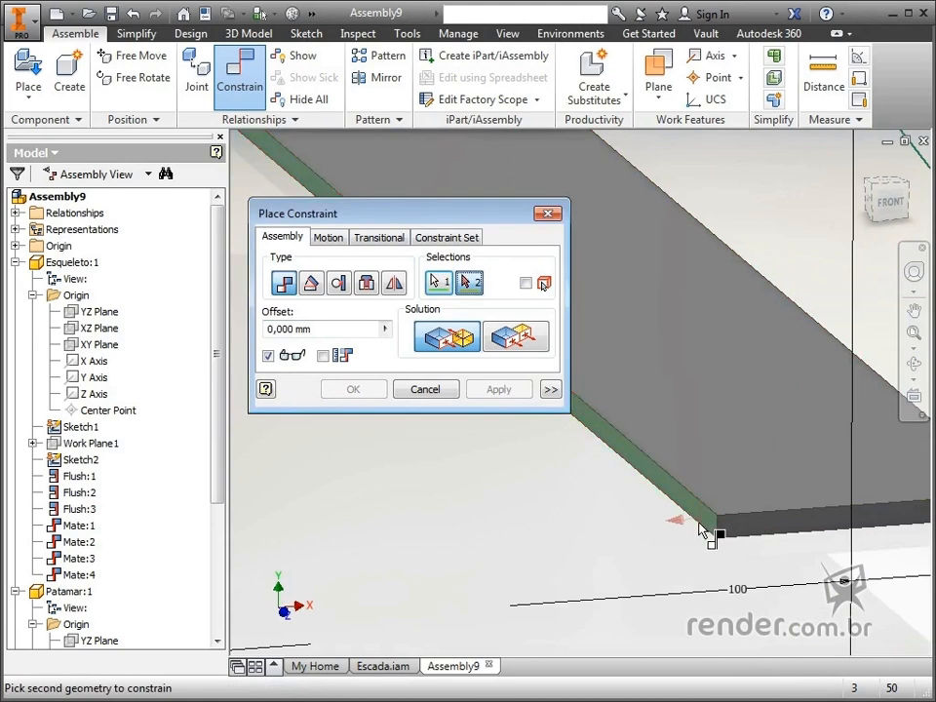
scroll(702, 507, down, 4)
key(F4)
drag(714, 473, 614, 474)
scroll(672, 371, up, 3)
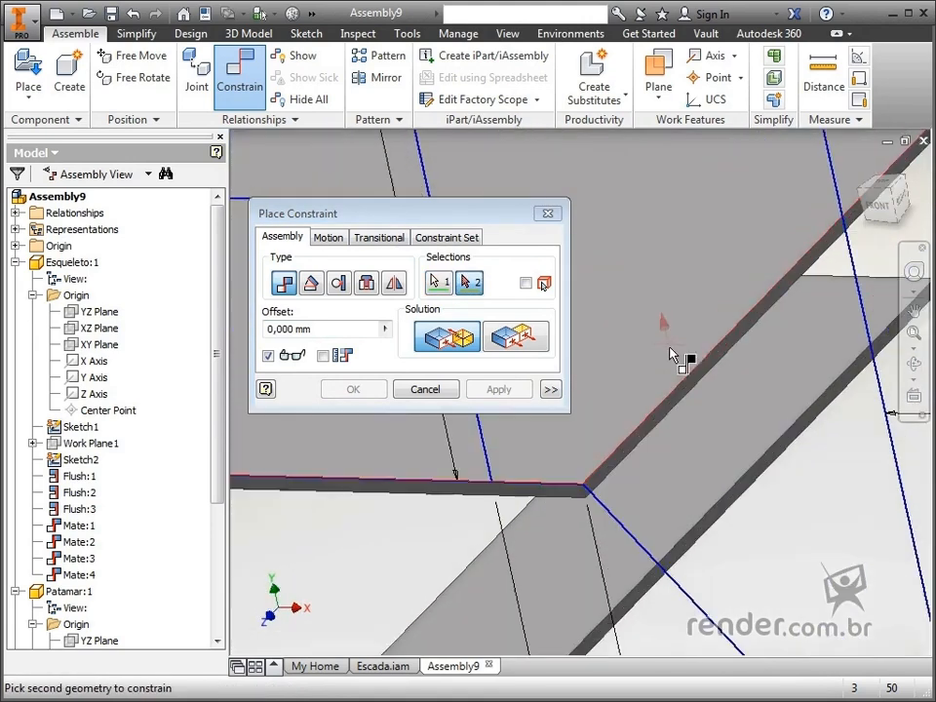
click(669, 405)
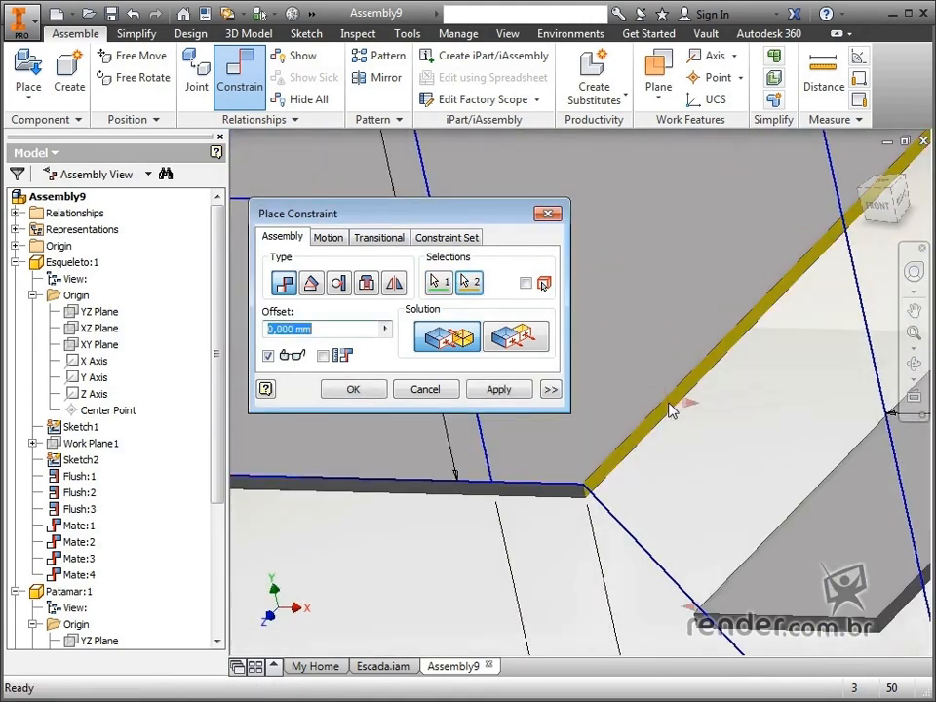
text(60)
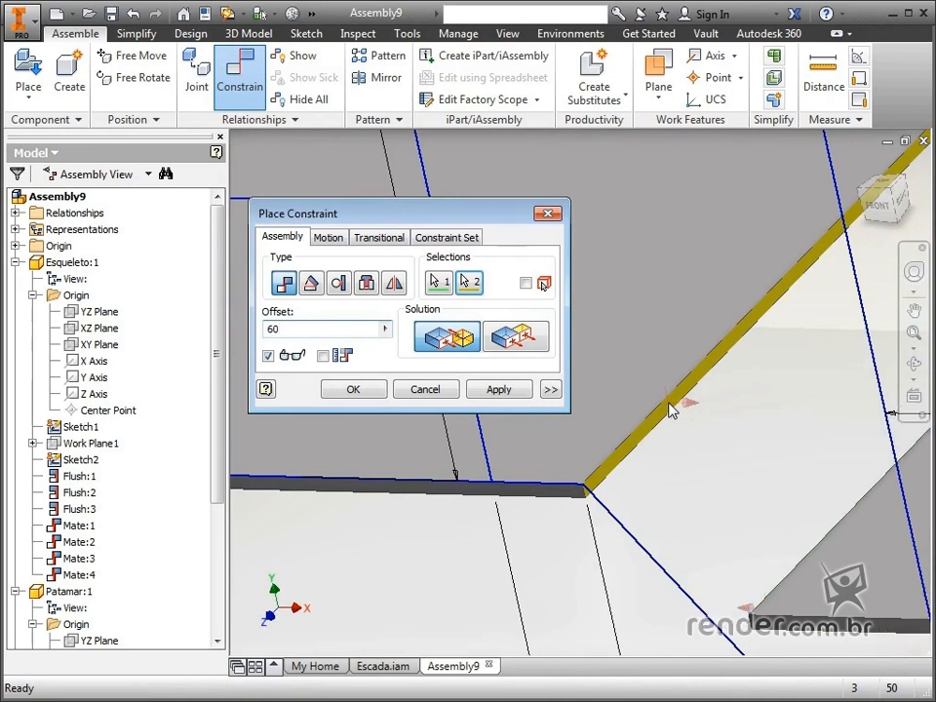
click(498, 389)
Mate the tread's end face to the blue railing's lower sloped line with 0 mm offset and finish constraining.
scroll(597, 495, down, 4)
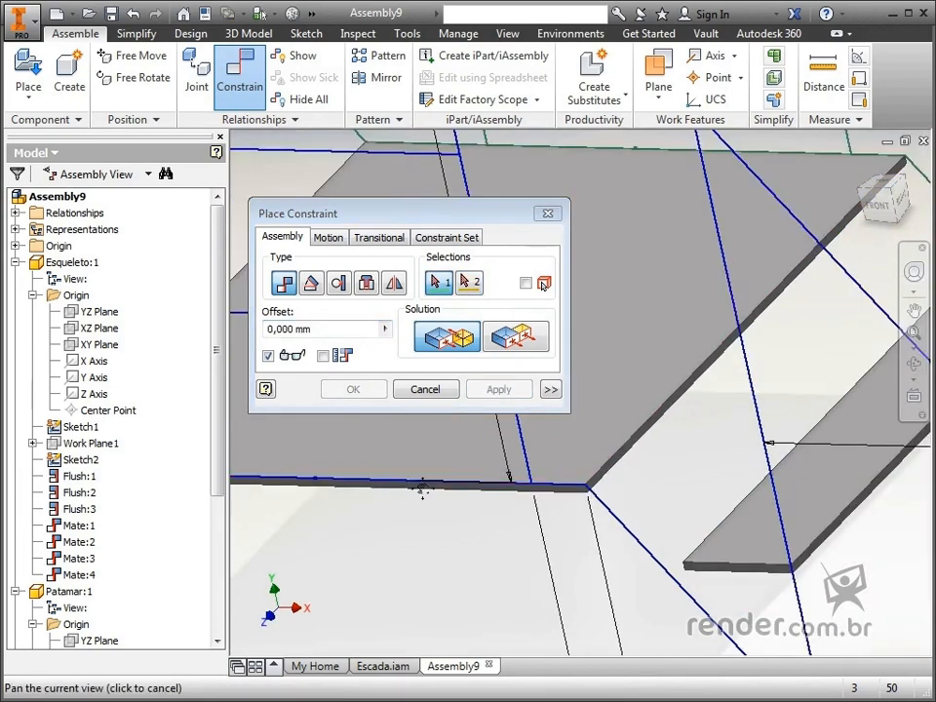
scroll(575, 582, up, 2)
click(567, 575)
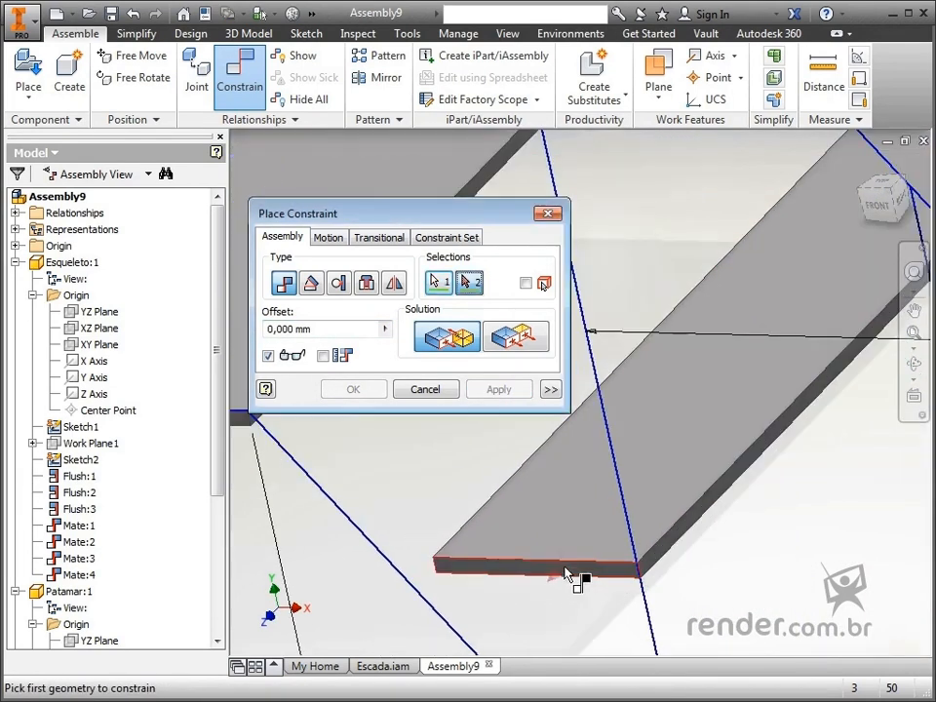
click(407, 591)
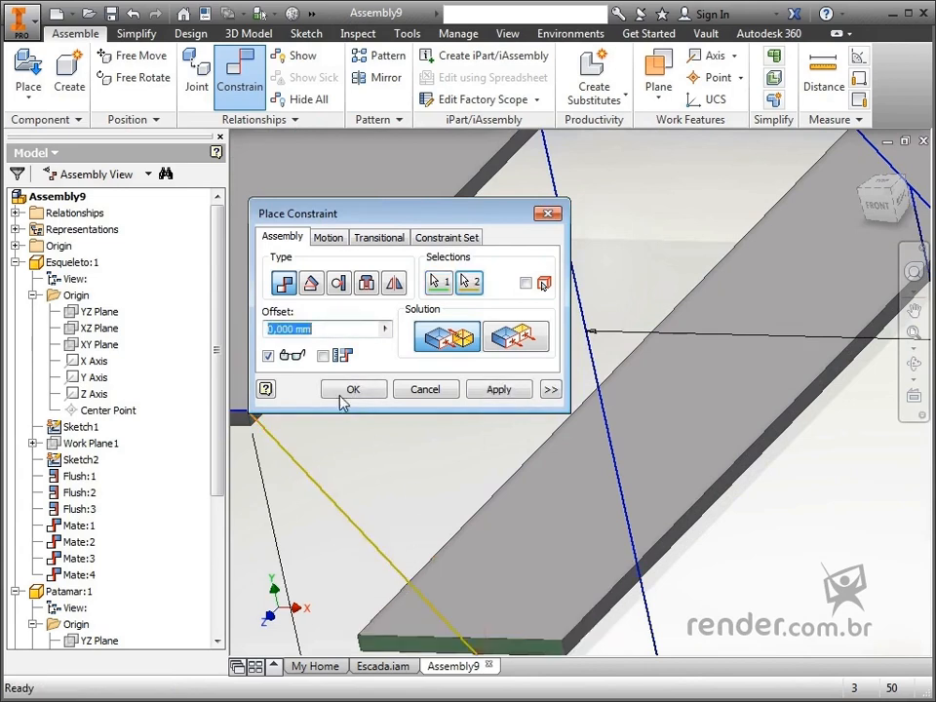
click(347, 389)
scroll(380, 450, down, 3)
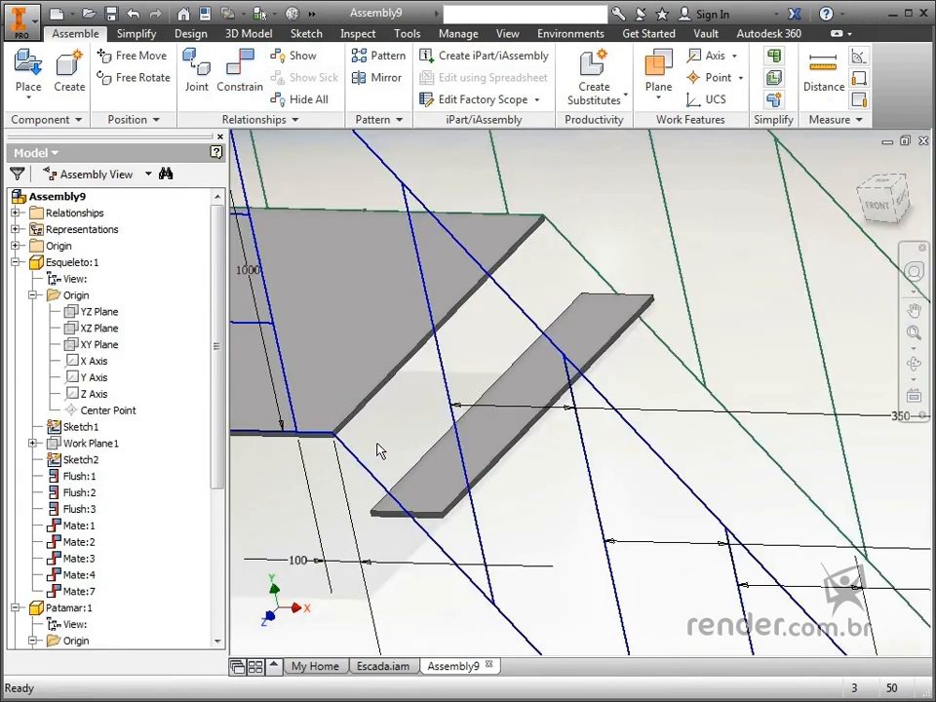
scroll(380, 450, down, 5)
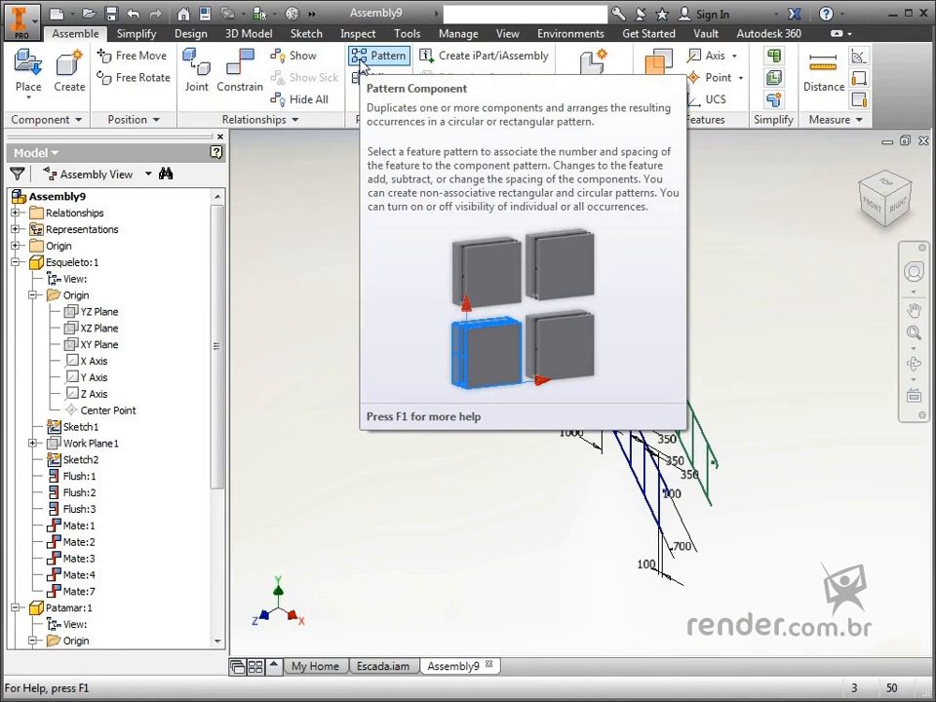
Create a work axis along the green railing's lower sloped line descending from the landing.
click(691, 60)
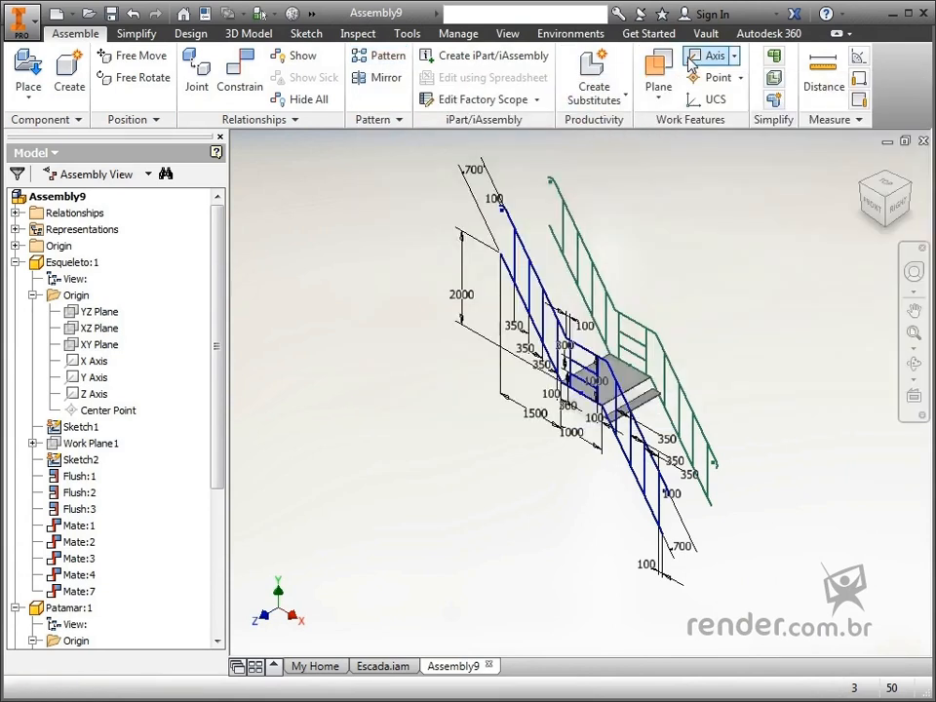
scroll(698, 320, up, 3)
click(647, 499)
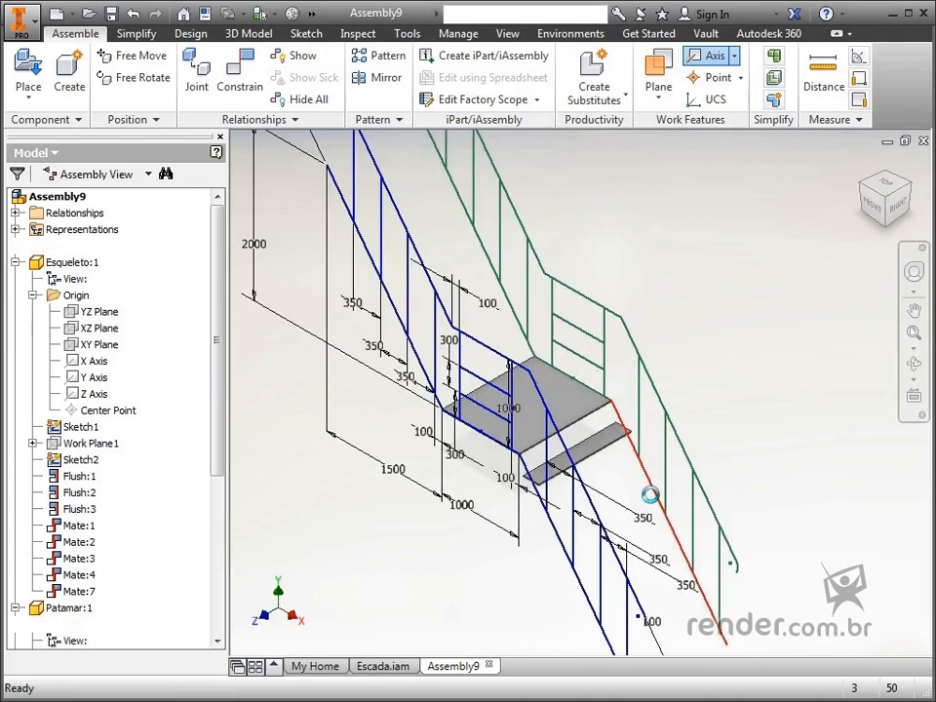
Create a rectangular pattern of the first tread along the work axis, descending from the landing, with 9 instances spaced 250 mm.
click(382, 60)
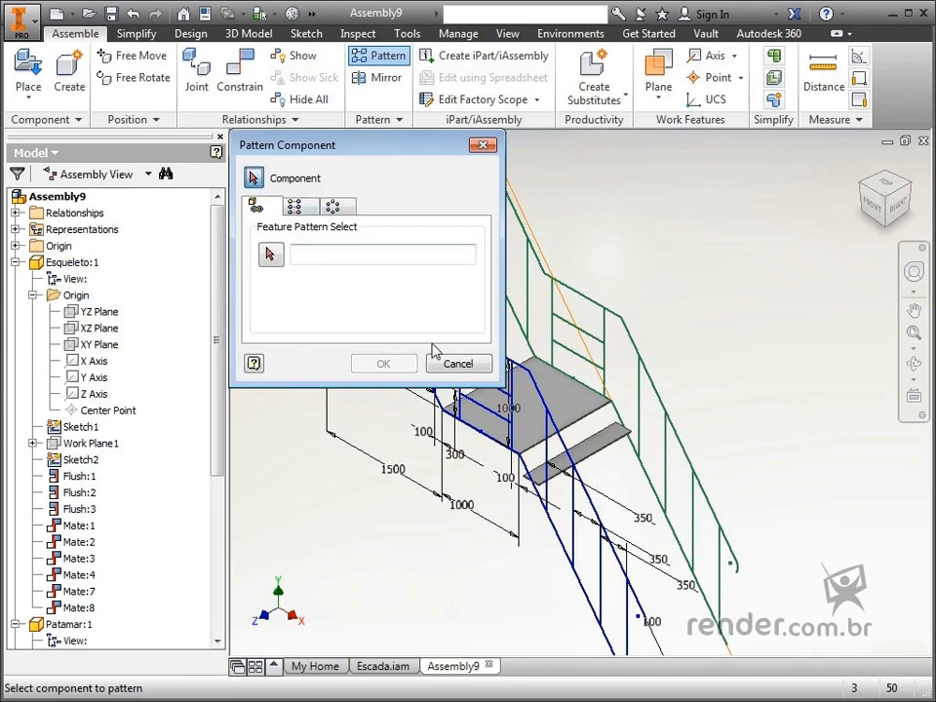
click(586, 455)
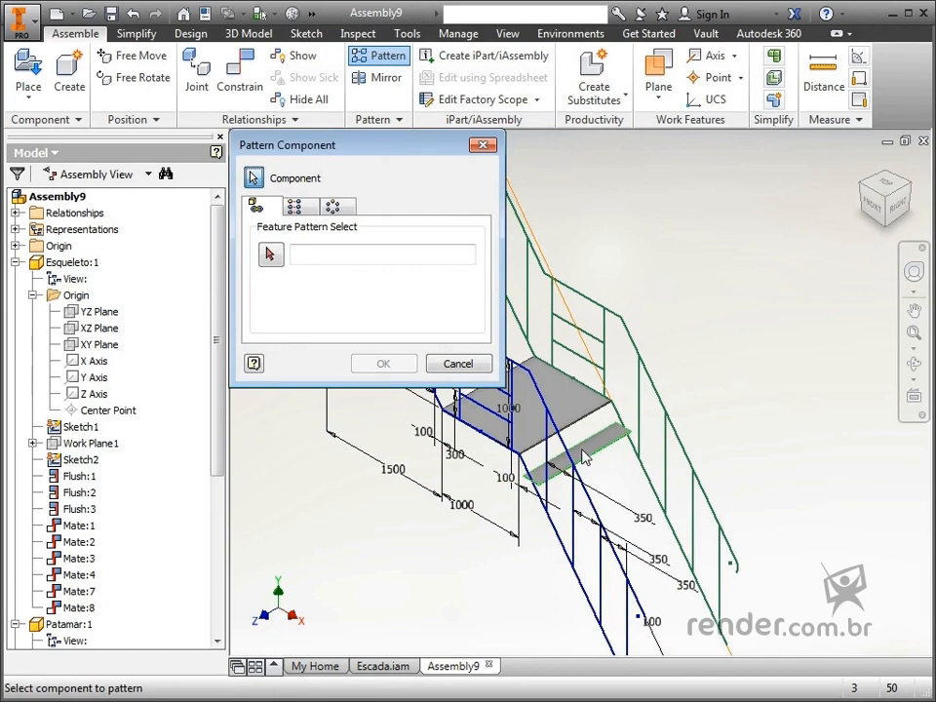
click(296, 206)
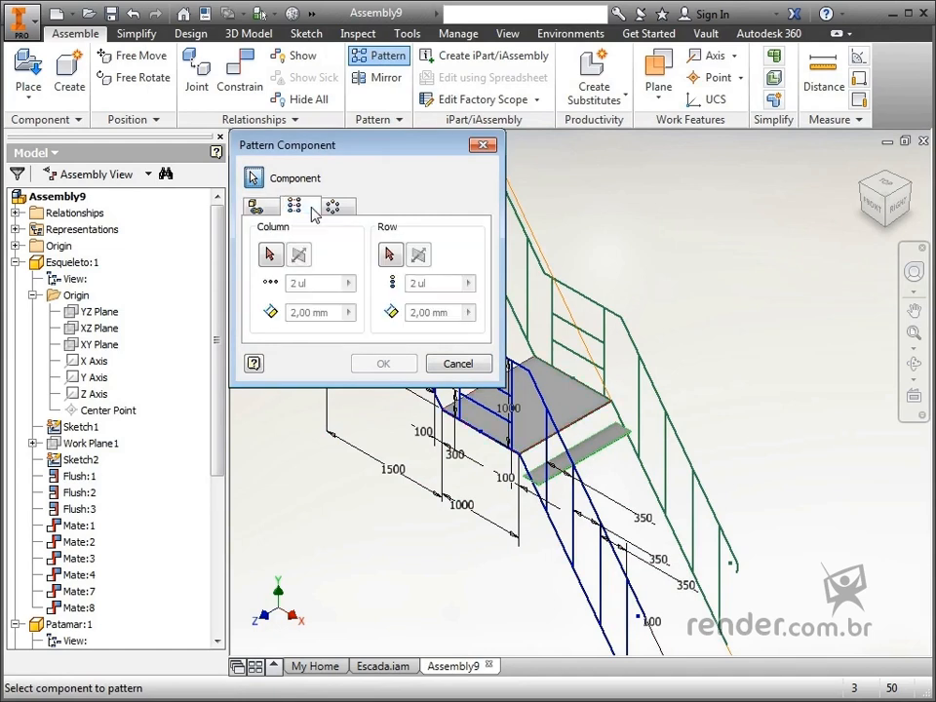
click(273, 256)
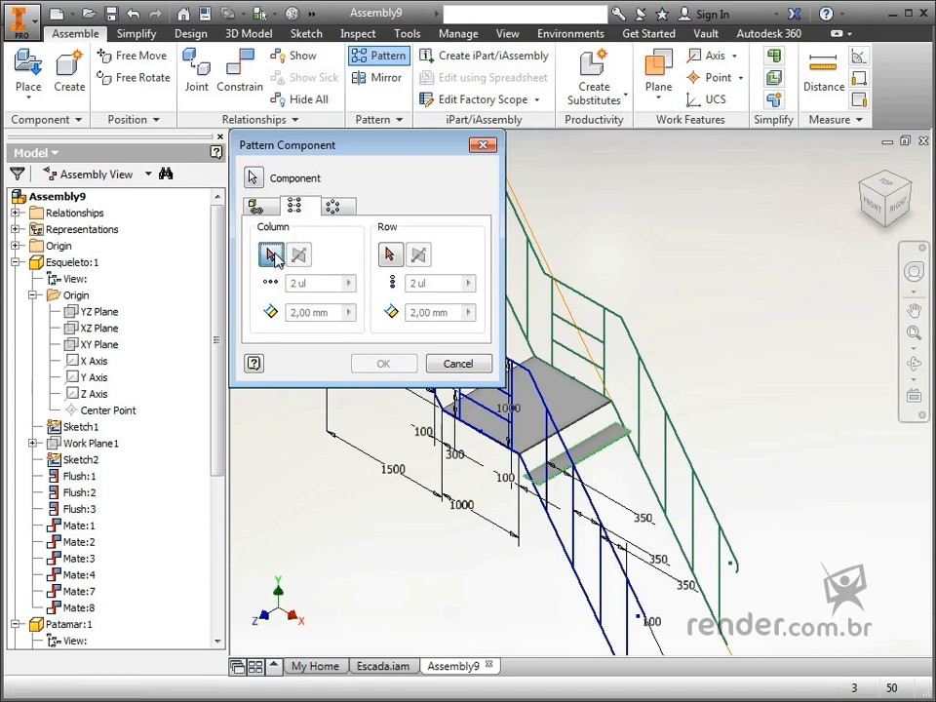
click(595, 371)
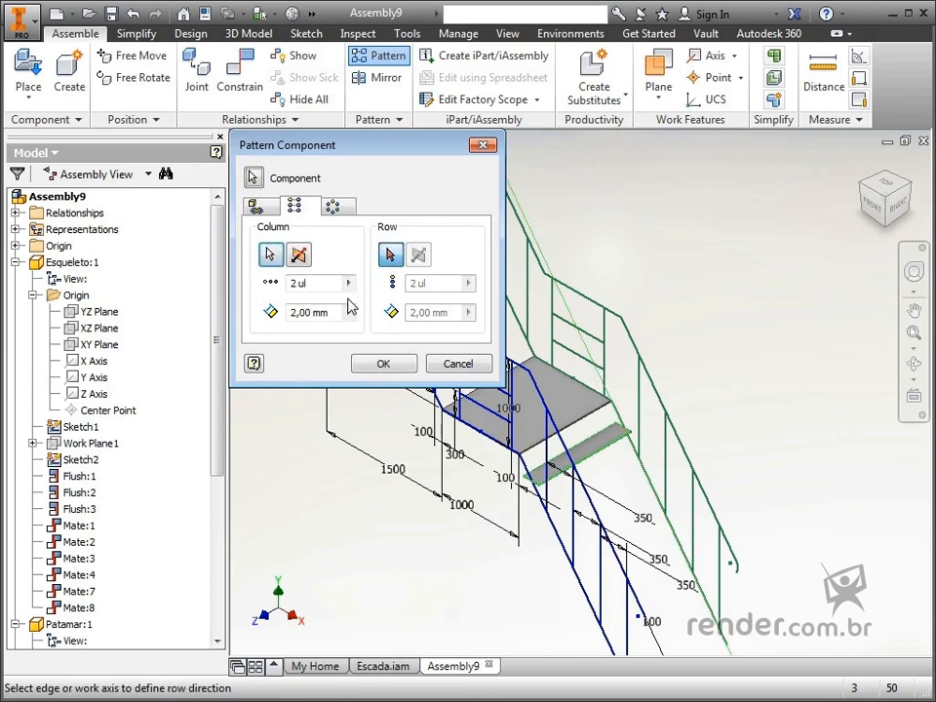
drag(338, 286, 272, 286)
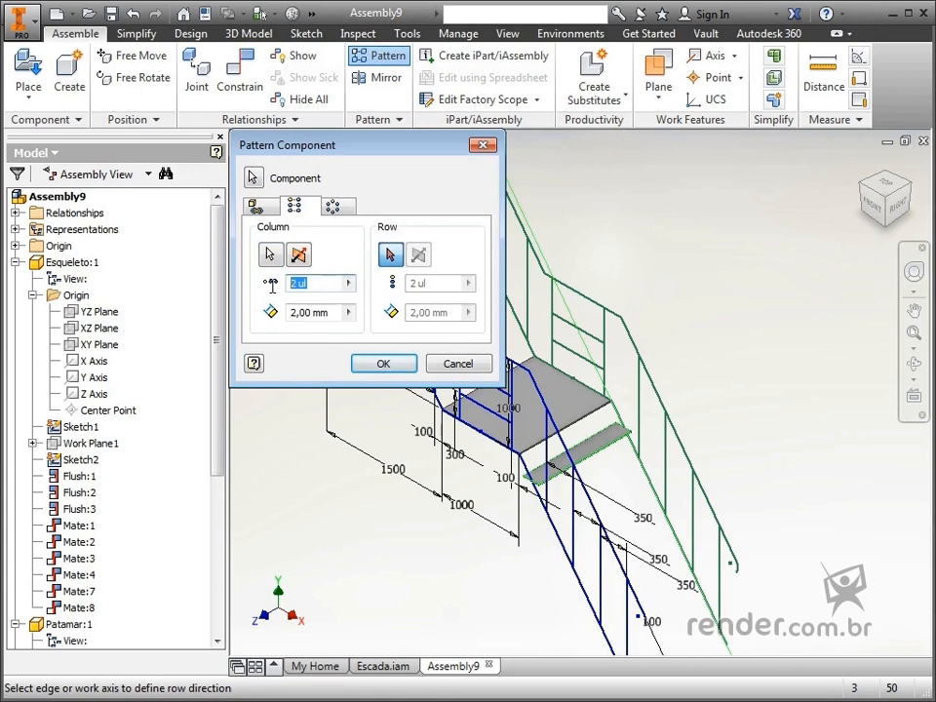
drag(332, 312, 265, 313)
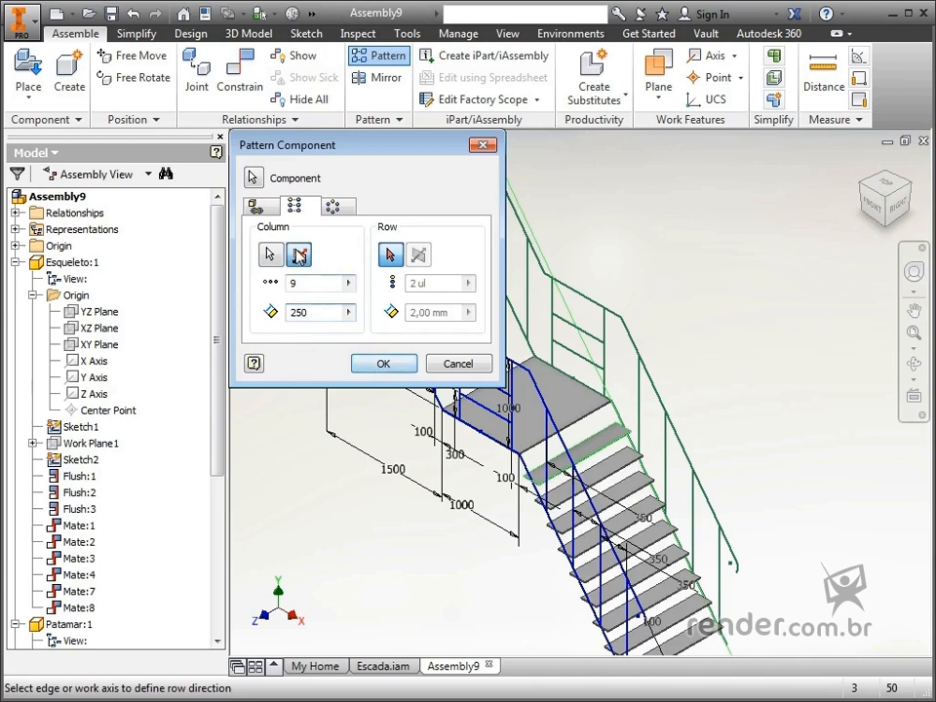
click(299, 255)
click(300, 254)
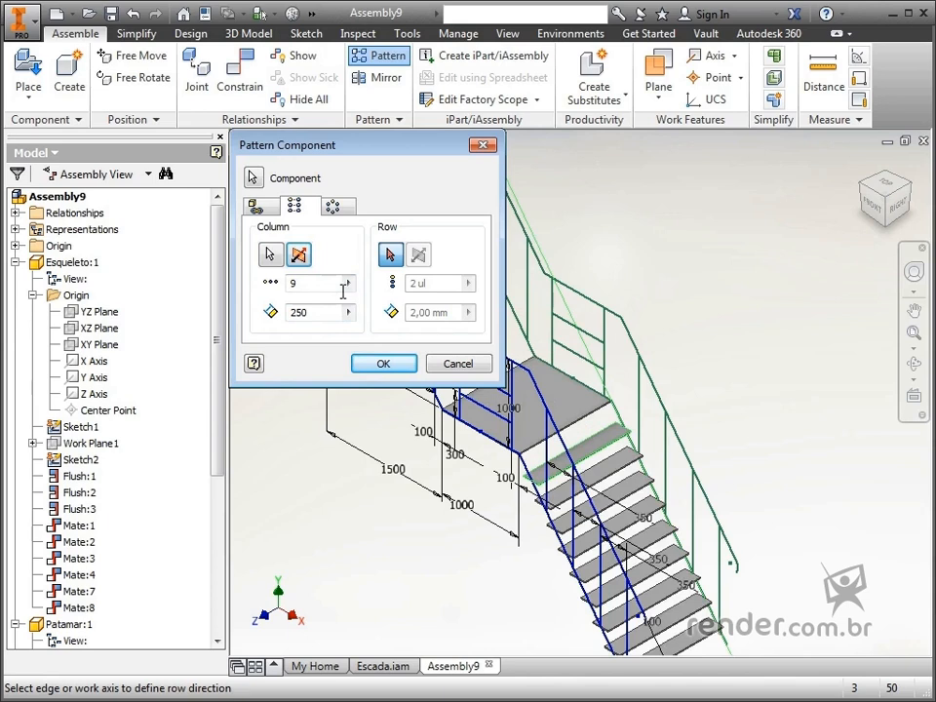
click(373, 364)
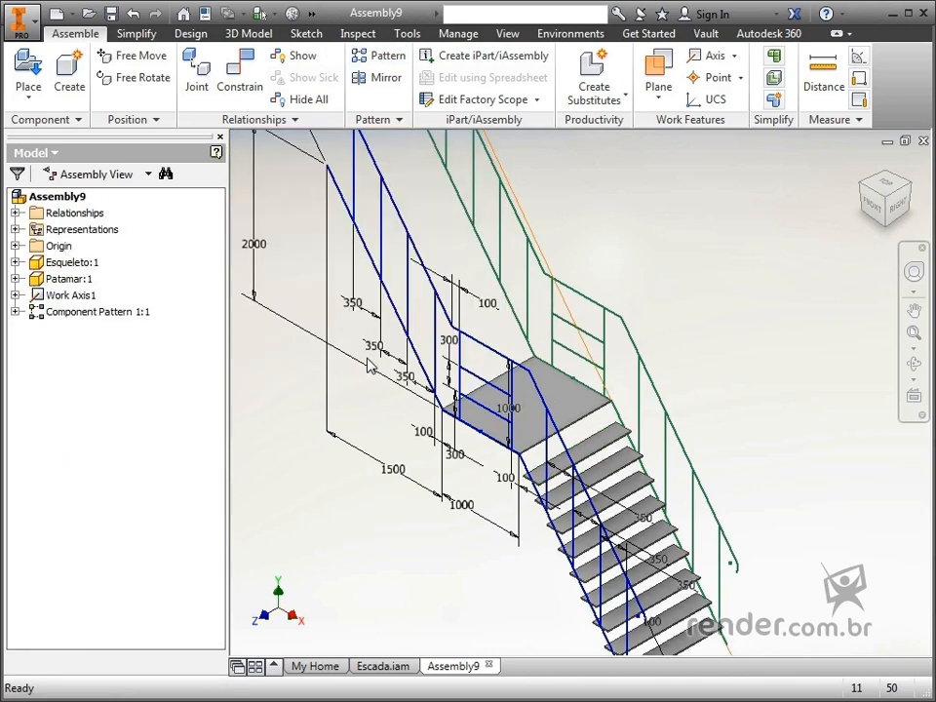
Place one more instance of the Piso tread in free space beside the upper flight.
click(30, 76)
double_click(313, 200)
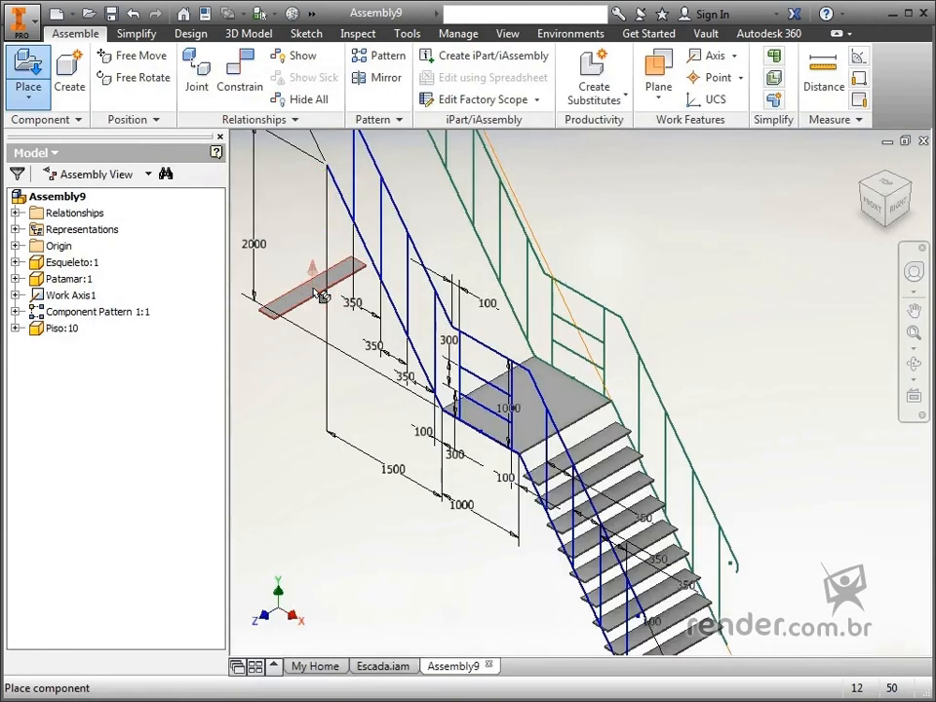
key(Escape)
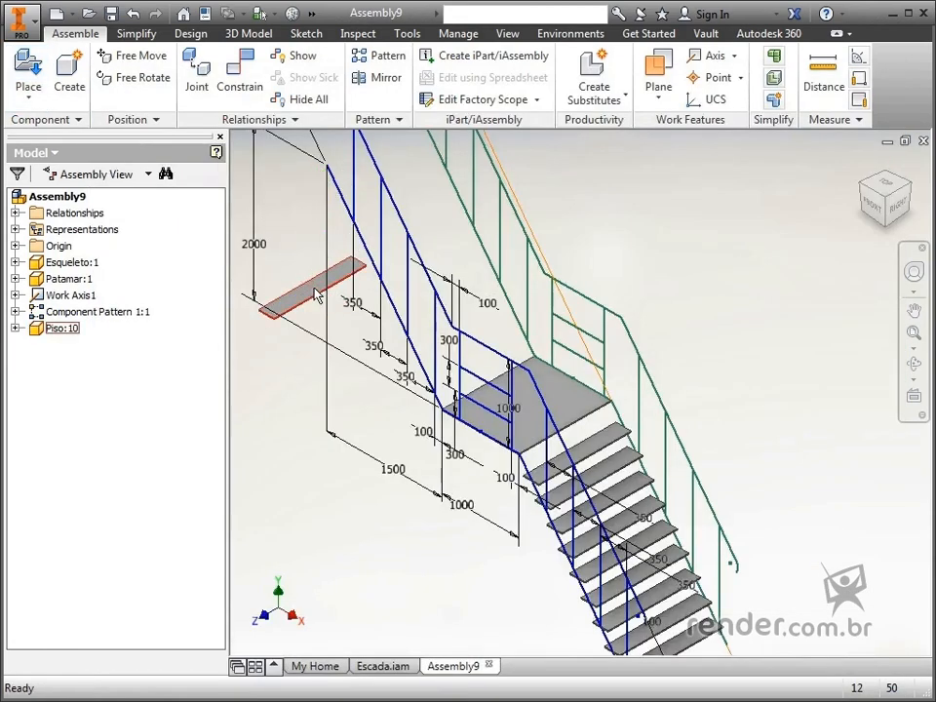
Mate the new tread's underside to the landing plate's top face with a 200 mm offset.
click(240, 78)
middle_drag(438, 468, 592, 599)
drag(443, 213, 423, 146)
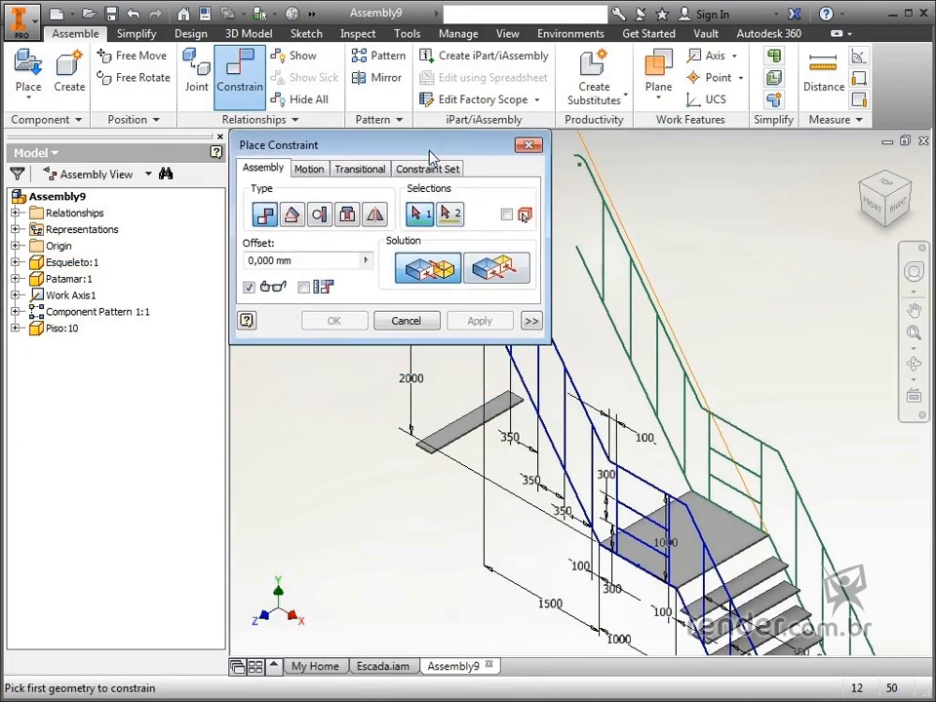
click(719, 543)
scroll(479, 433, down, 6)
key(F4)
middle_drag(409, 460, 542, 303)
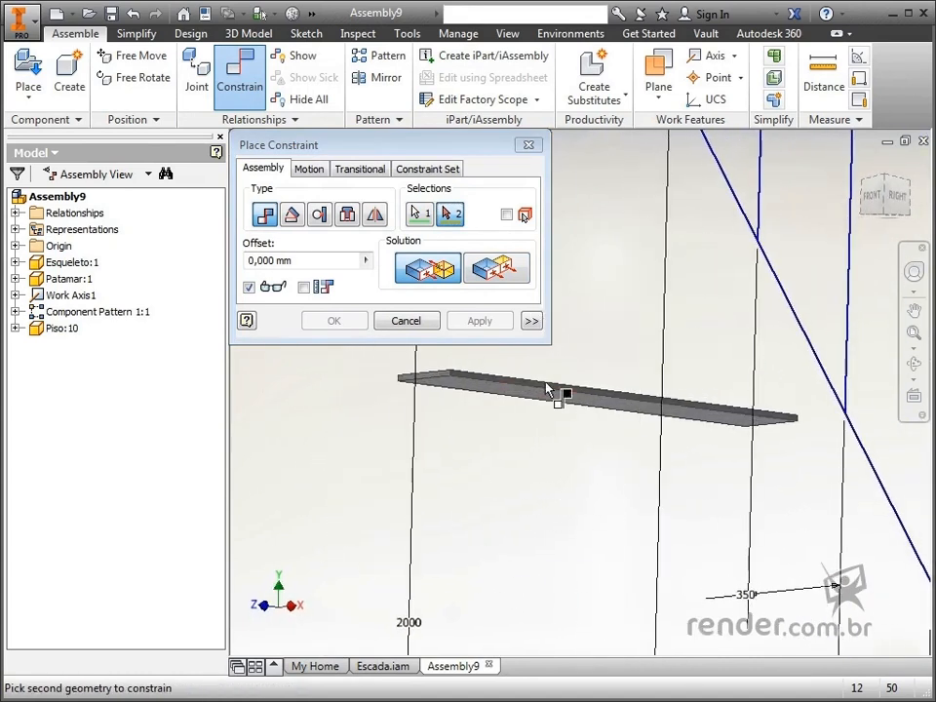
click(546, 404)
shift+middle_drag(543, 408, 629, 527)
click(248, 260)
text(200)
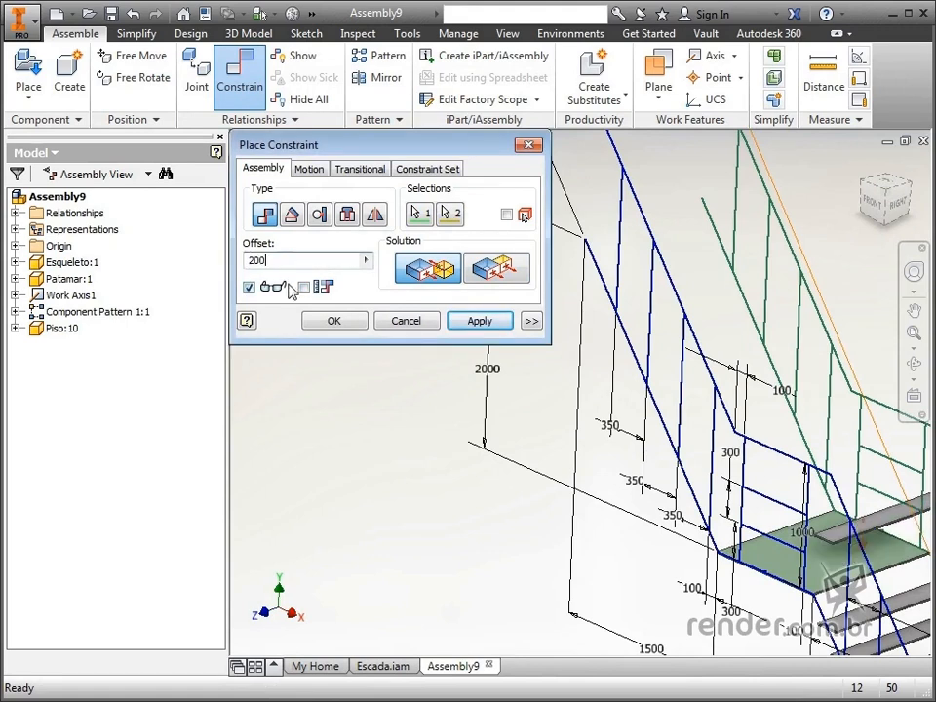
click(480, 321)
Mate the new tread's long side face to the landing plate's edge face on the ascending side with a 60 mm offset.
scroll(901, 539, up, 2)
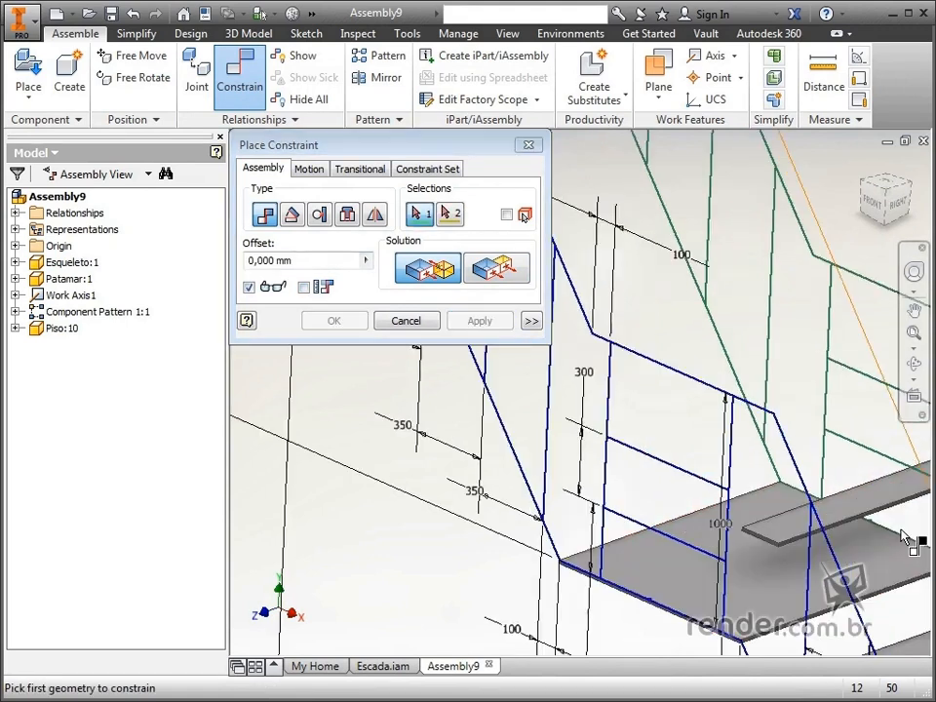
scroll(901, 539, up, 3)
click(836, 487)
scroll(835, 487, down, 2)
shift+middle_drag(761, 498, 590, 475)
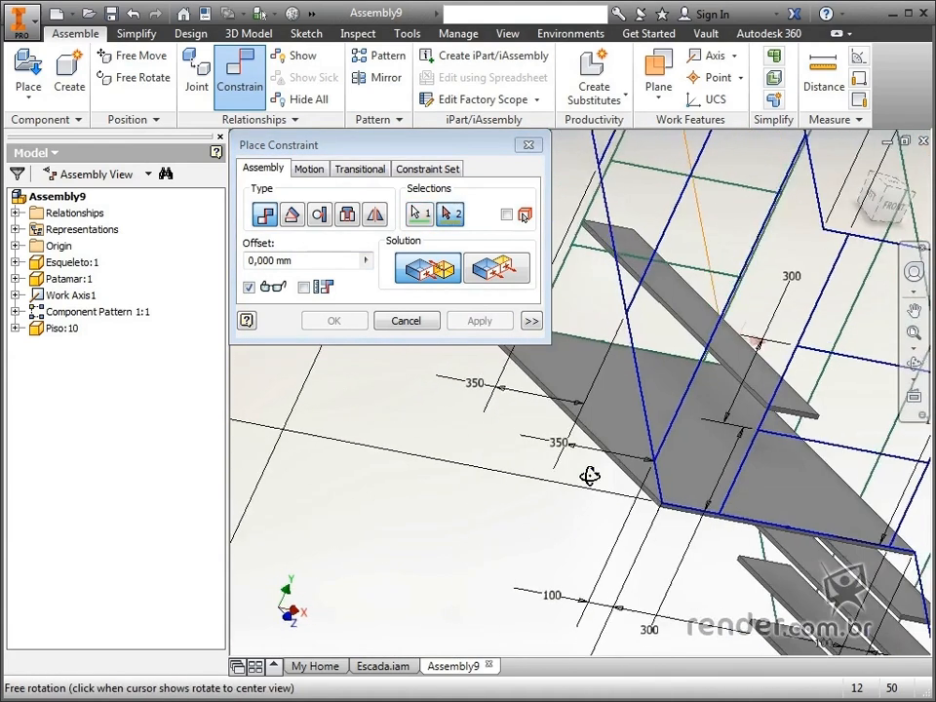
scroll(641, 492, up, 5)
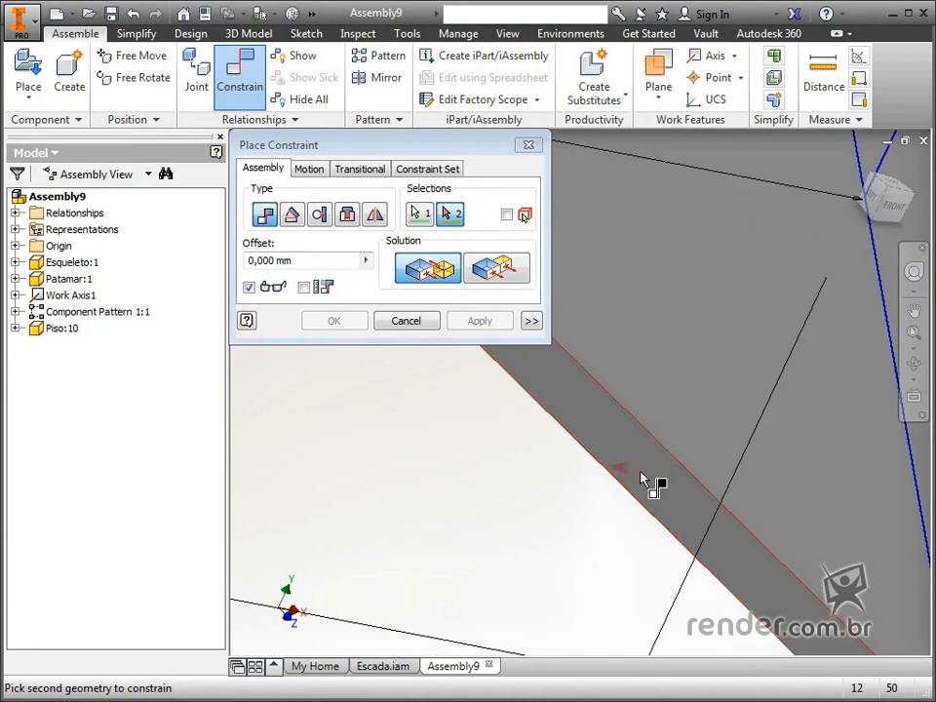
click(641, 480)
scroll(646, 474, down, 4)
shift+middle_drag(647, 470, 546, 429)
drag(310, 264, 184, 270)
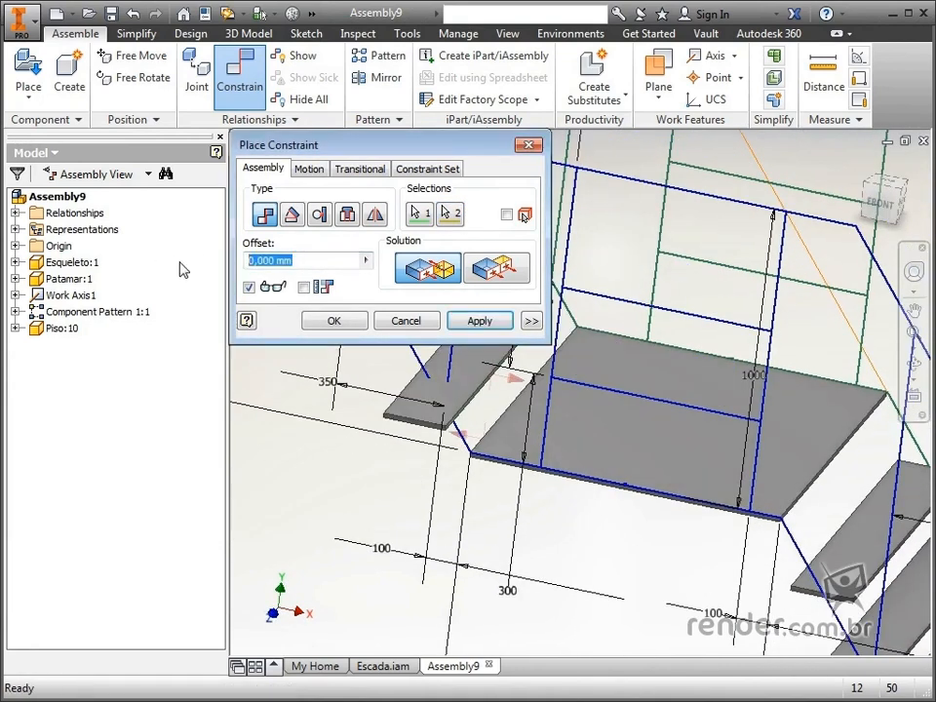
text(60)
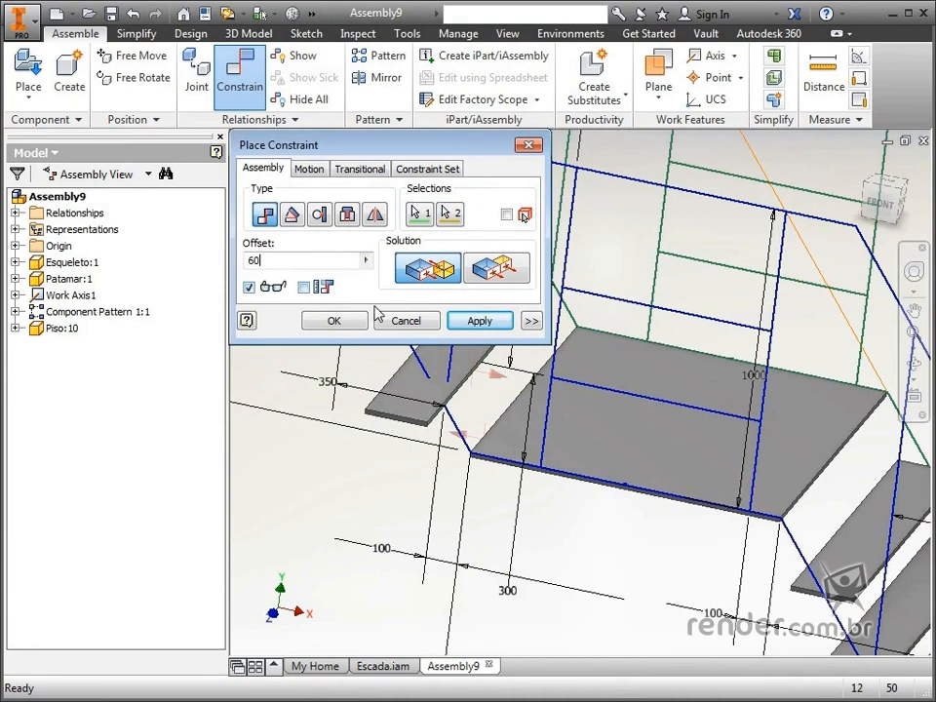
click(477, 320)
Mate the new tread's end face to the blue railing's lower sloped line above the landing with 0 mm offset and finish constraining.
scroll(428, 414, down, 5)
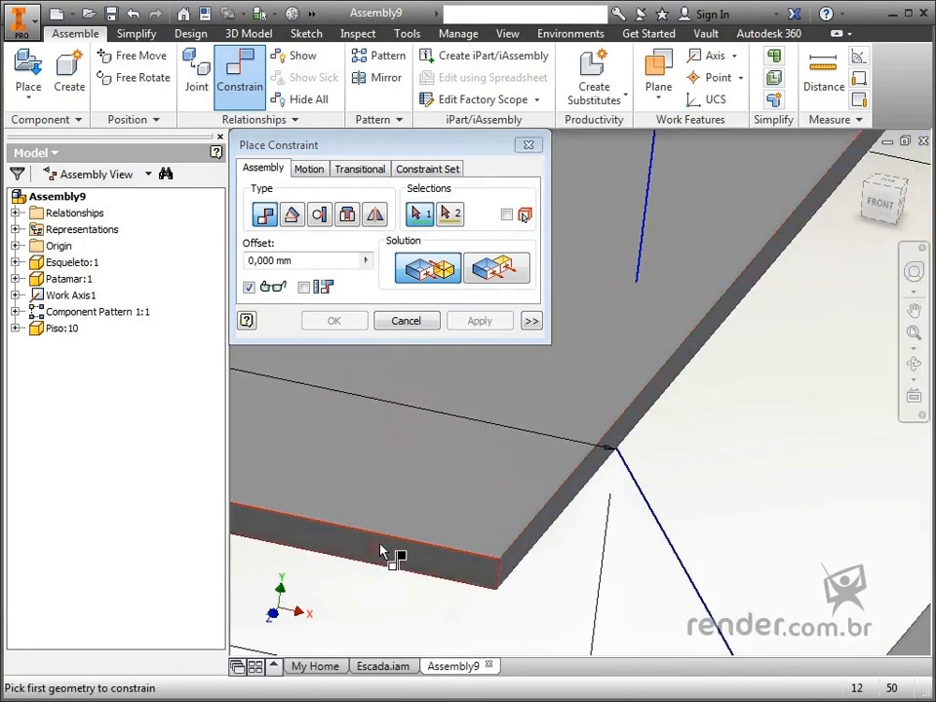
click(382, 552)
scroll(414, 487, up, 3)
click(421, 458)
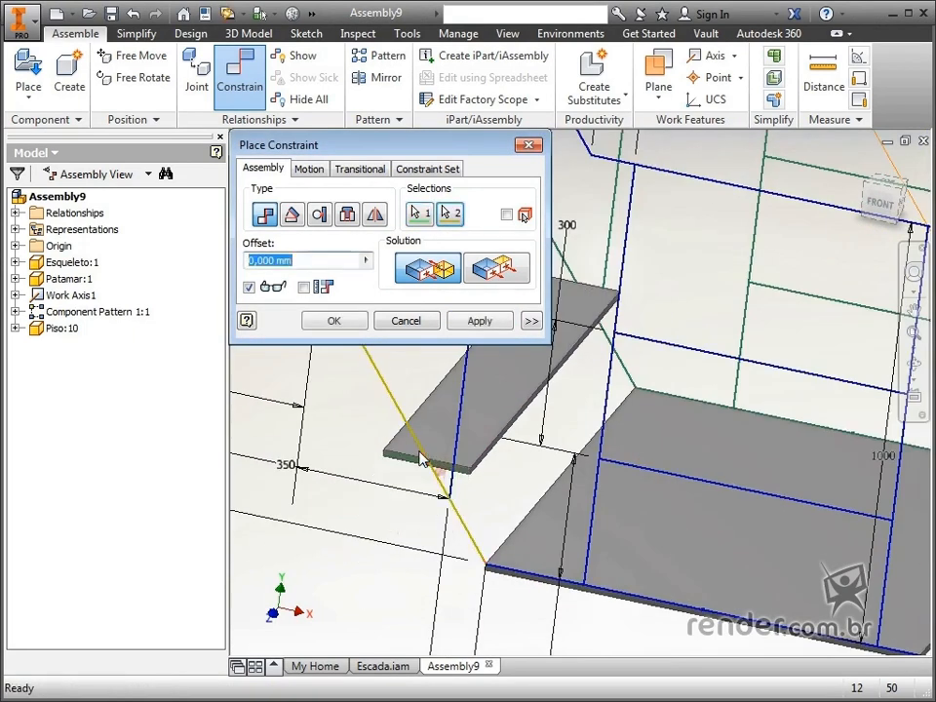
click(358, 328)
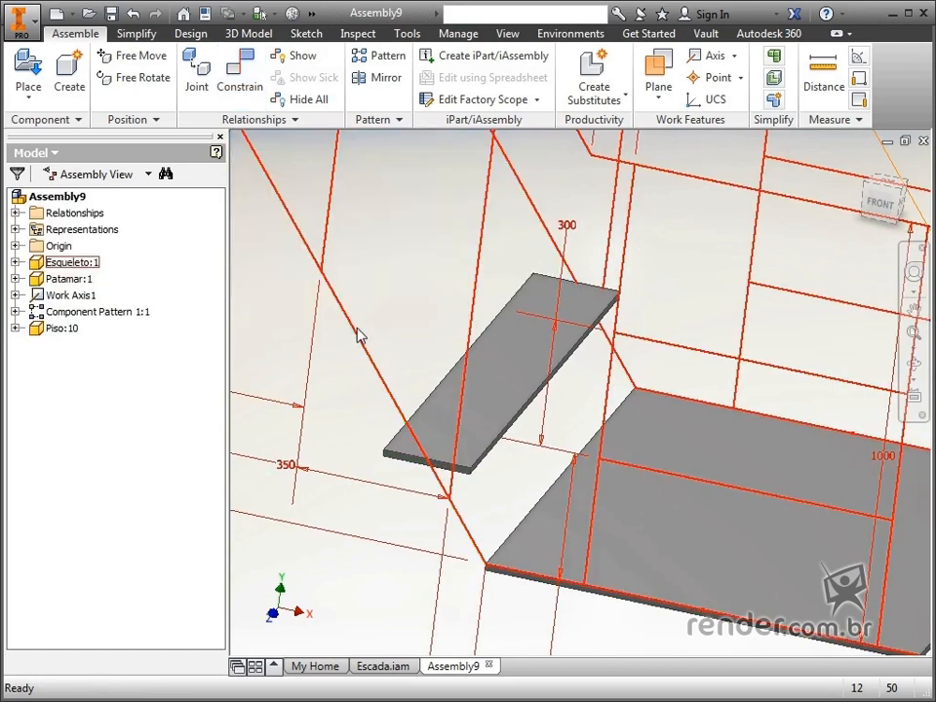
Create a rectangular pattern of the upper tread along Work Axis1, ascending from the landing, with 9 instances spaced 250 mm.
scroll(401, 327, up, 3)
key(F6)
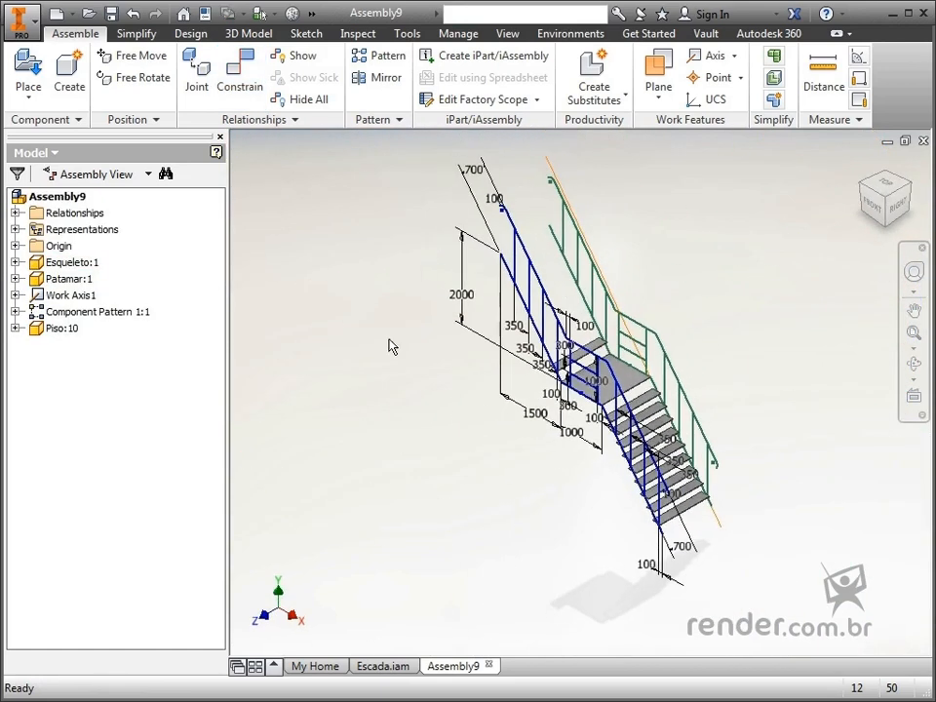
click(380, 56)
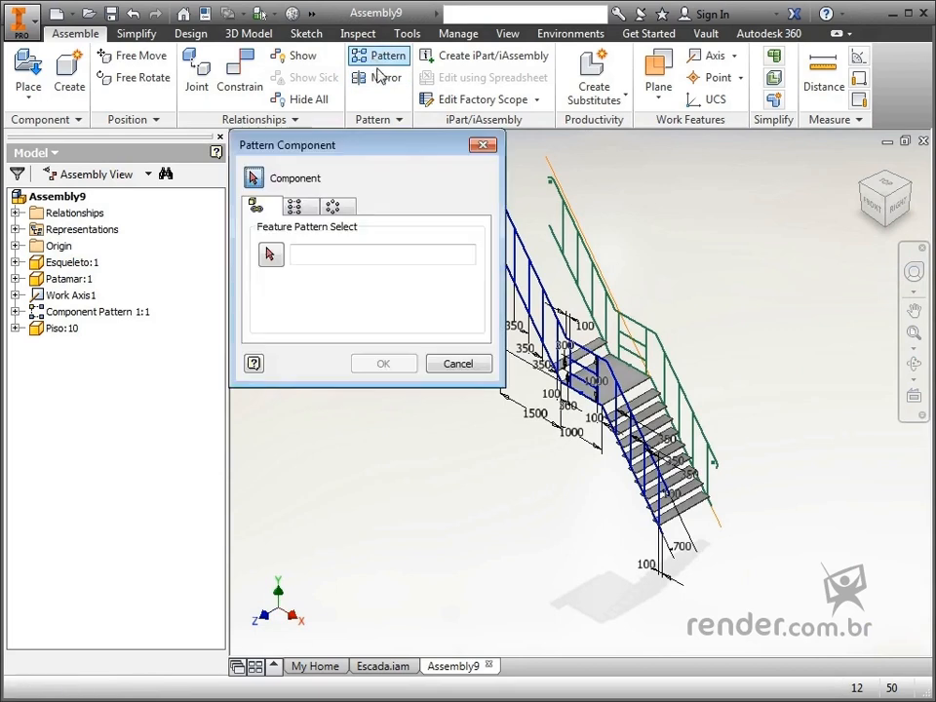
scroll(485, 326, down, 3)
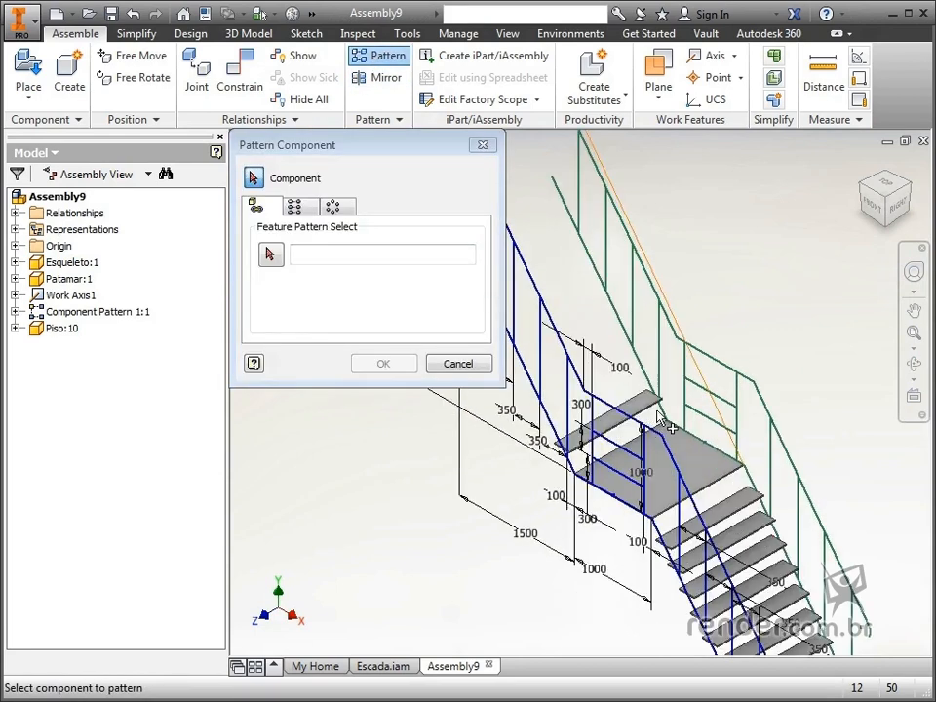
click(295, 206)
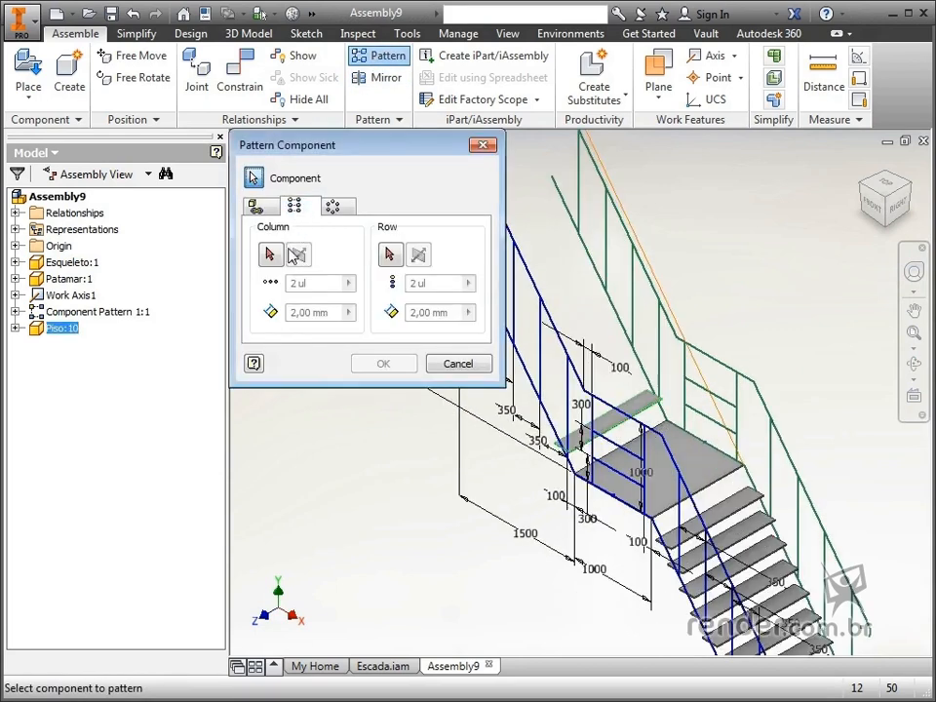
click(271, 254)
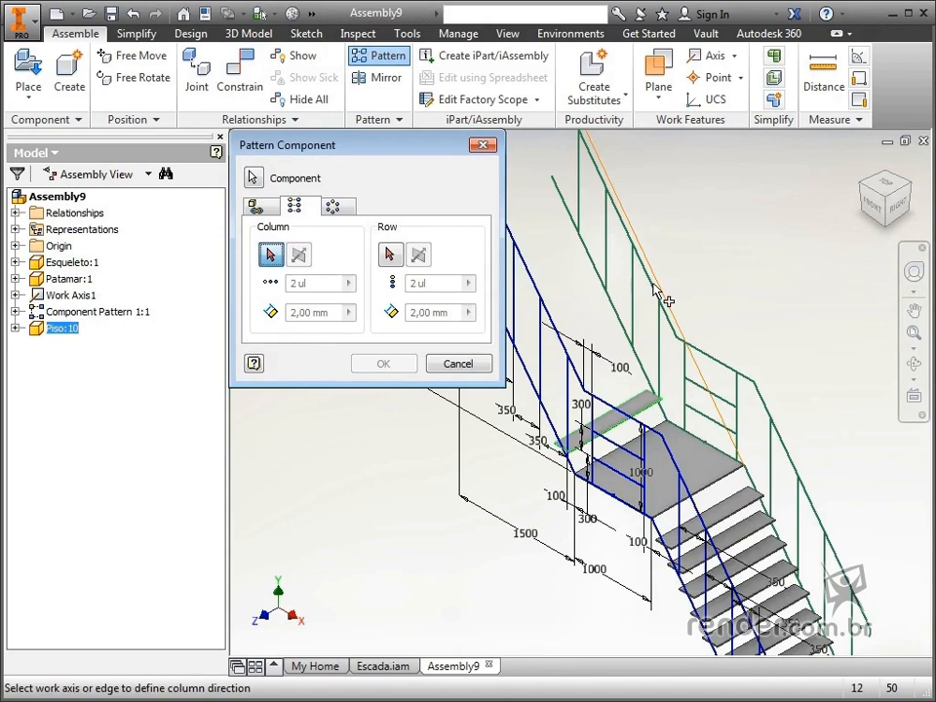
click(71, 294)
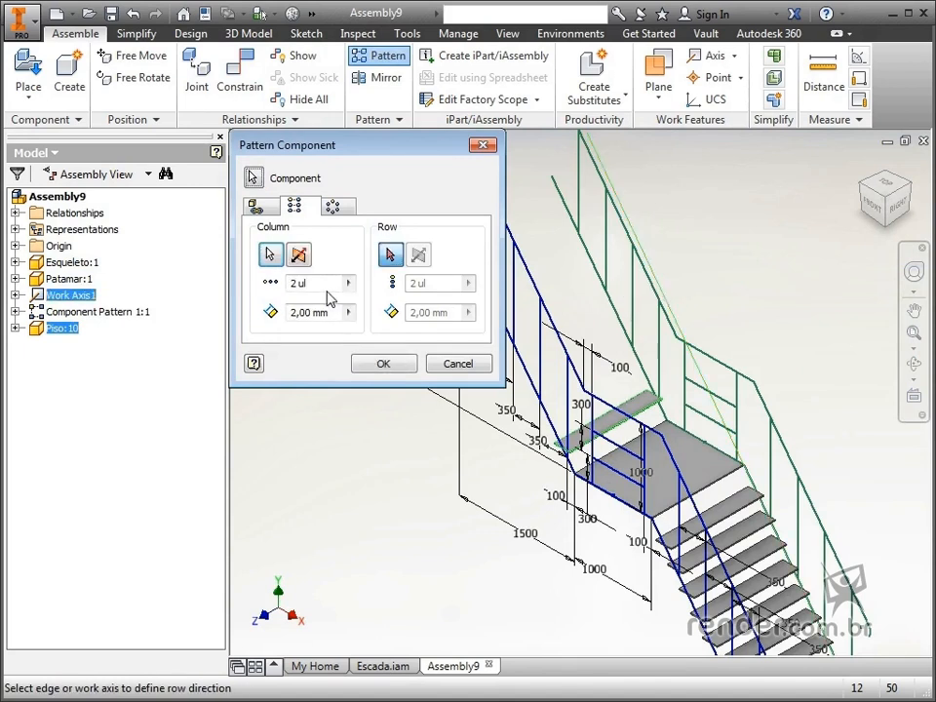
click(292, 283)
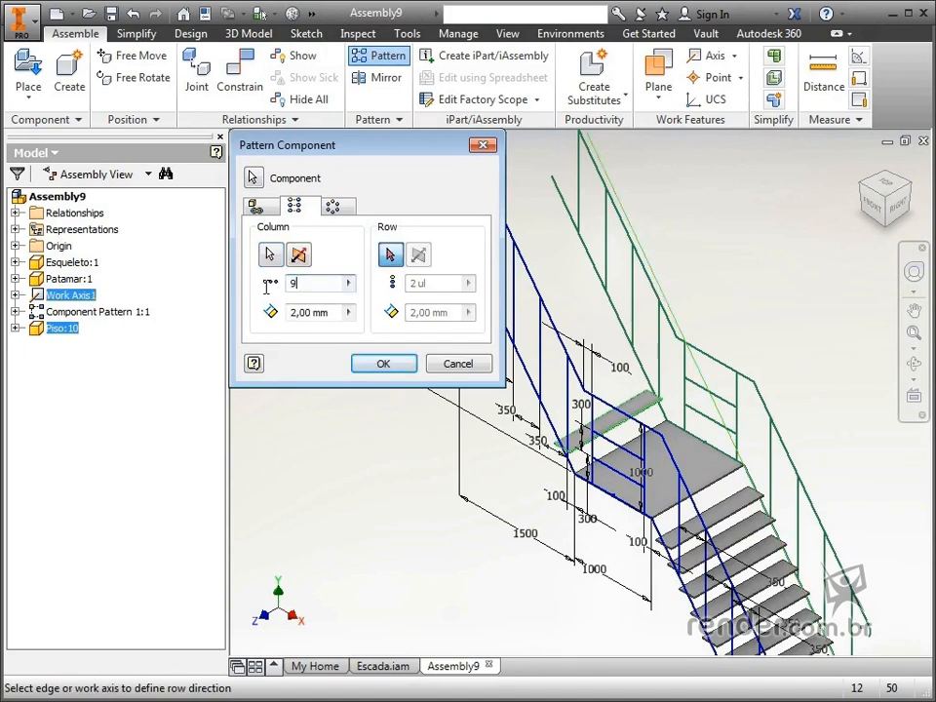
click(329, 317)
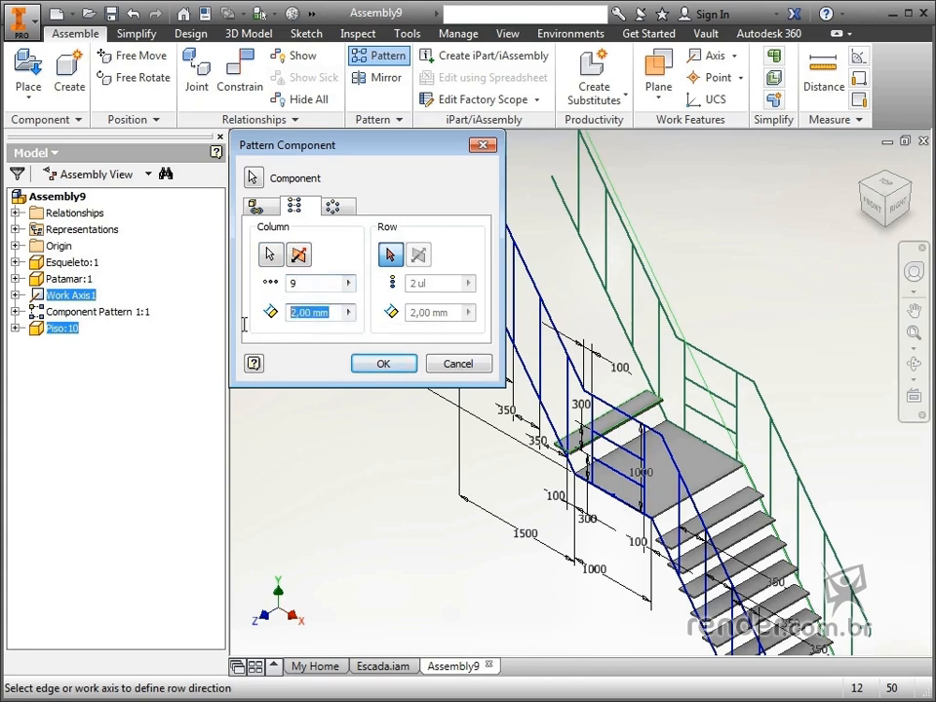
text(250)
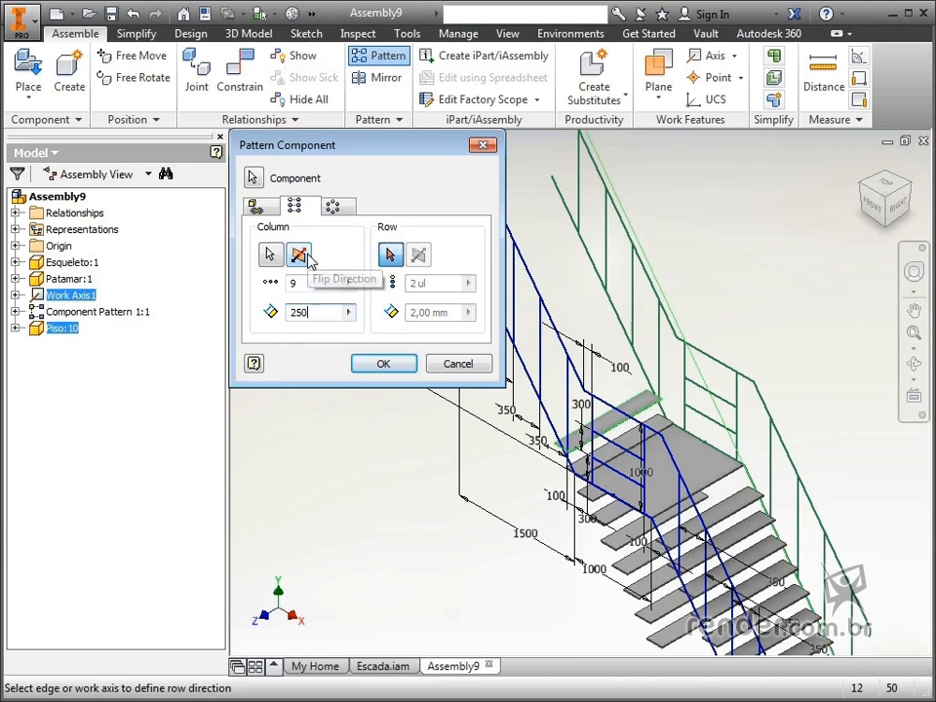
click(386, 364)
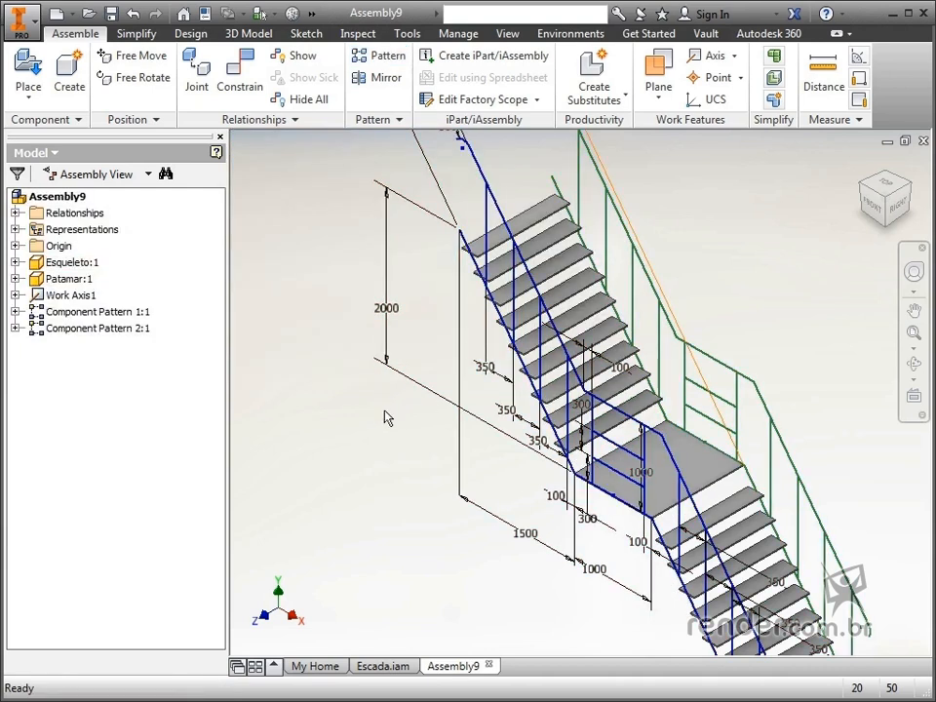
Turn off the visibility of Work Axis1.
middle_click(383, 411)
middle_click(384, 411)
click(56, 296)
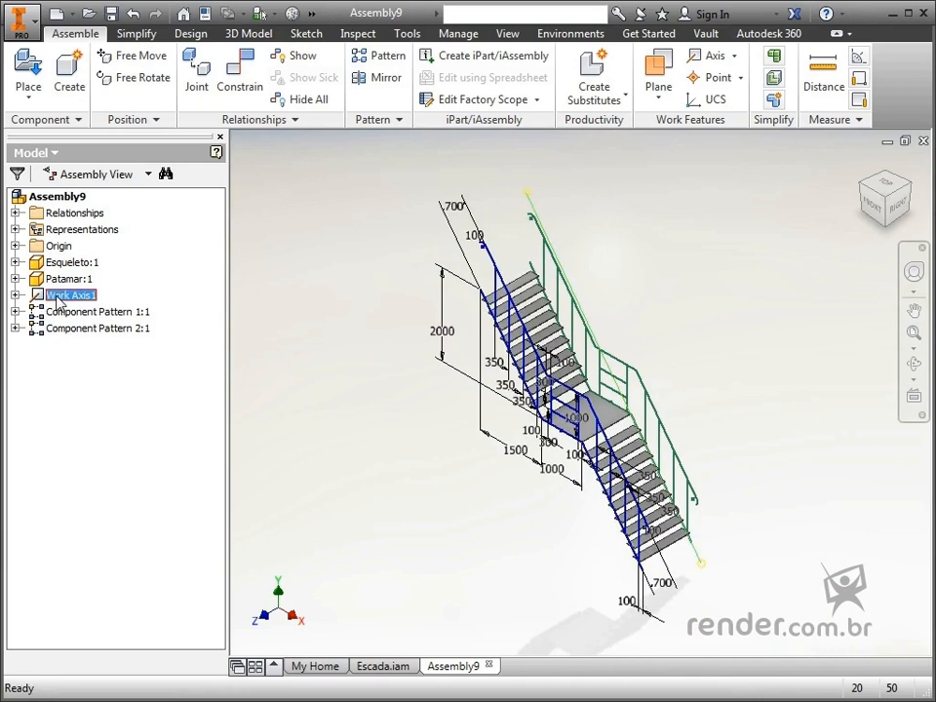
right_click(57, 297)
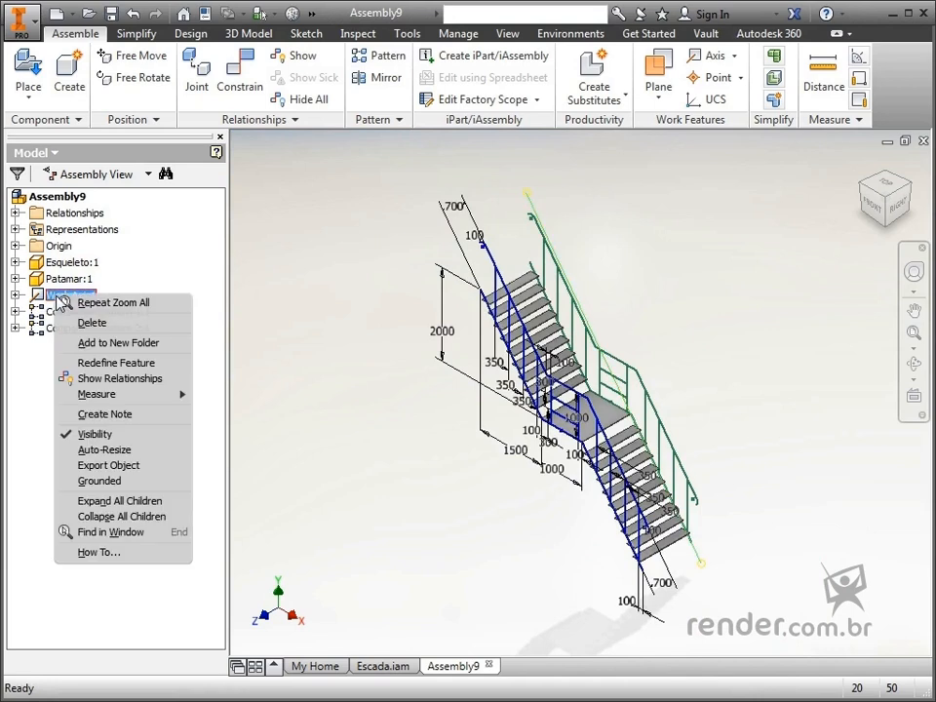
click(90, 435)
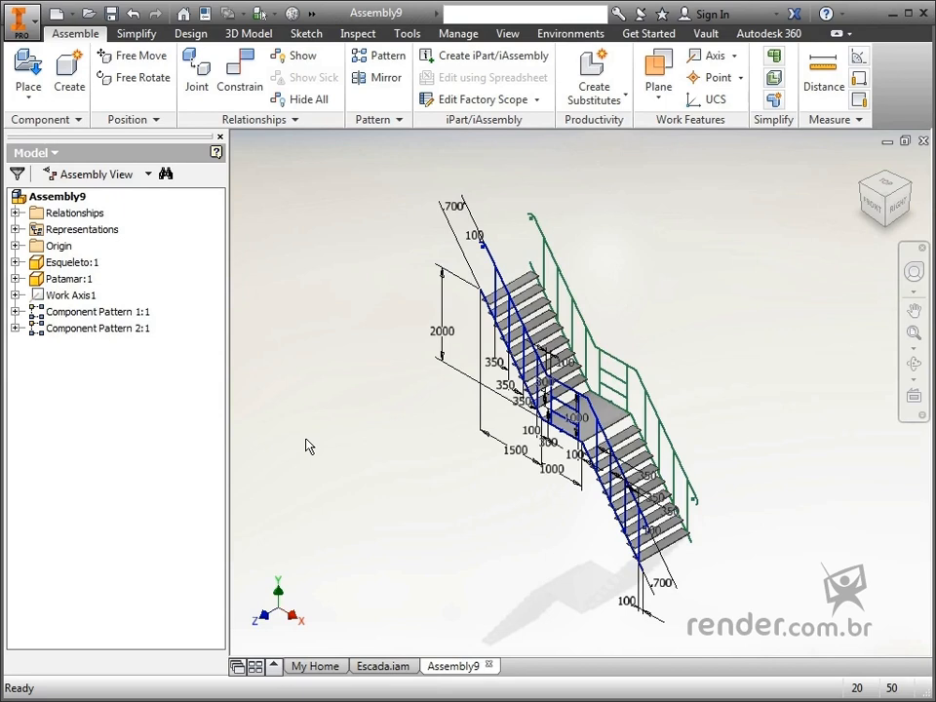
key(F4)
drag(335, 433, 322, 409)
key(F6)
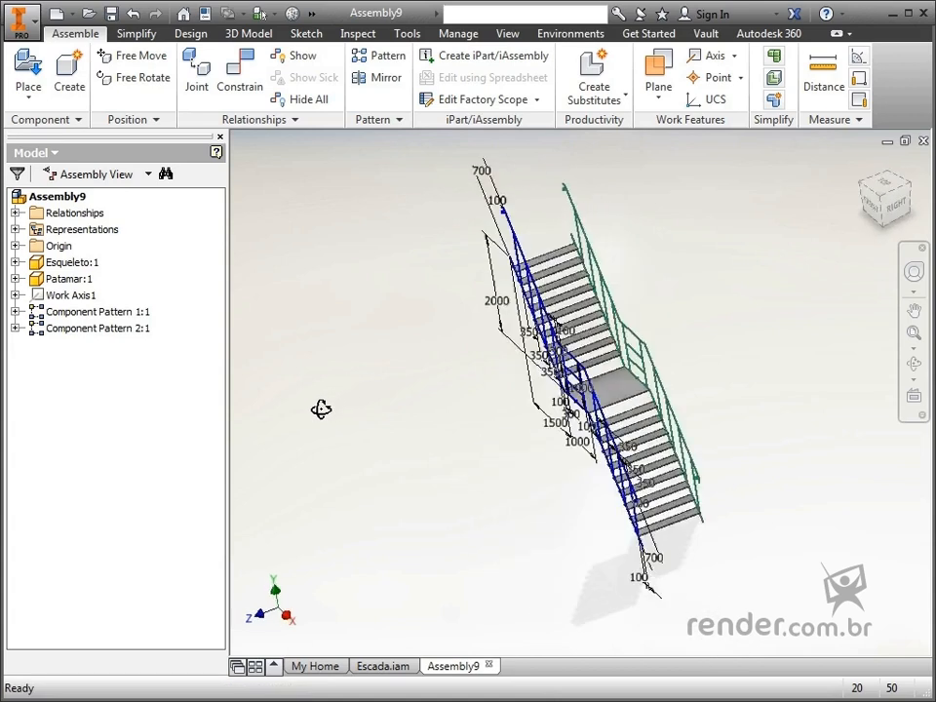